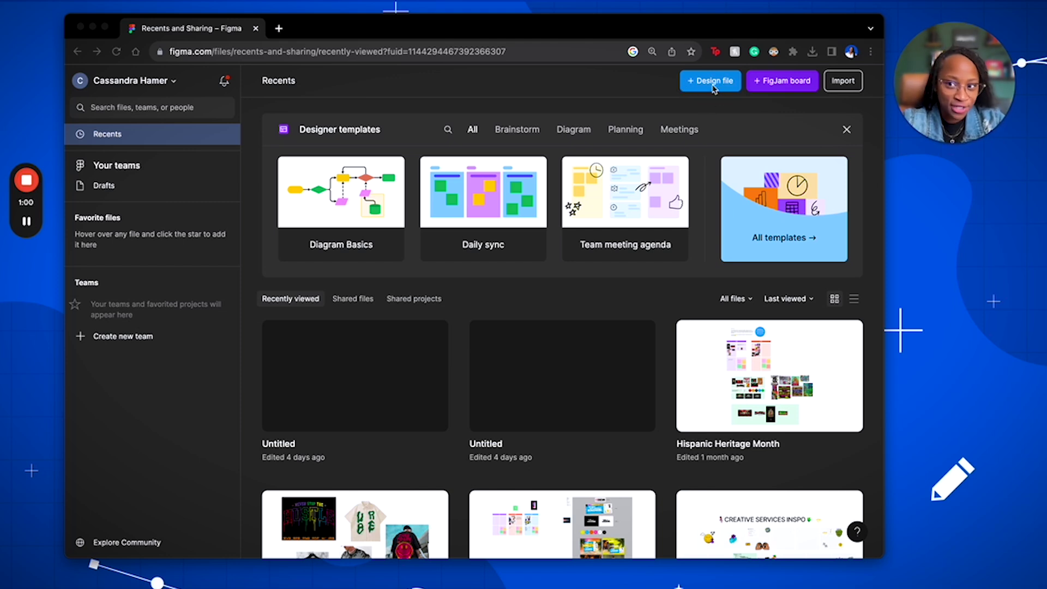
Create a new design file and dismiss the offer of a quick tour
{"action": "left_click", "coordinate": [713, 86]}
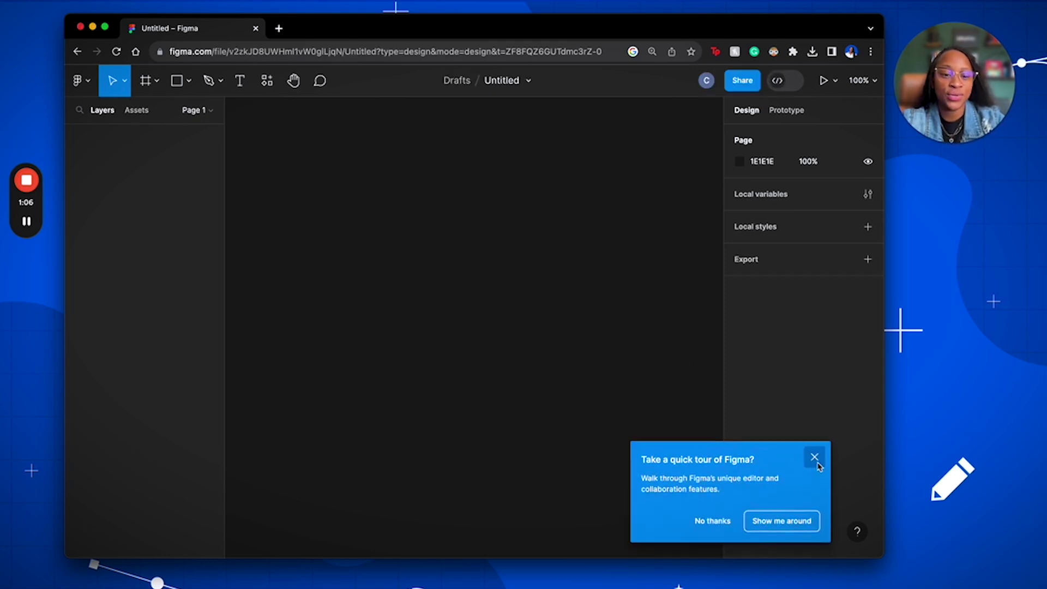
{"action": "left_click", "coordinate": [815, 458]}
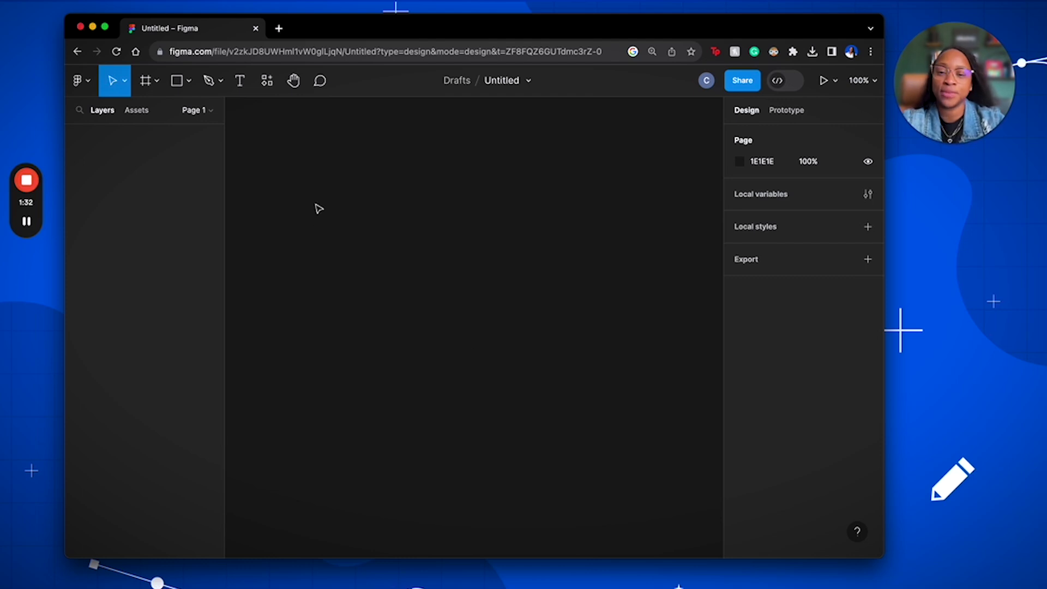
Change the page background colour to light grey E8E8E8
{"action": "left_click", "coordinate": [739, 162]}
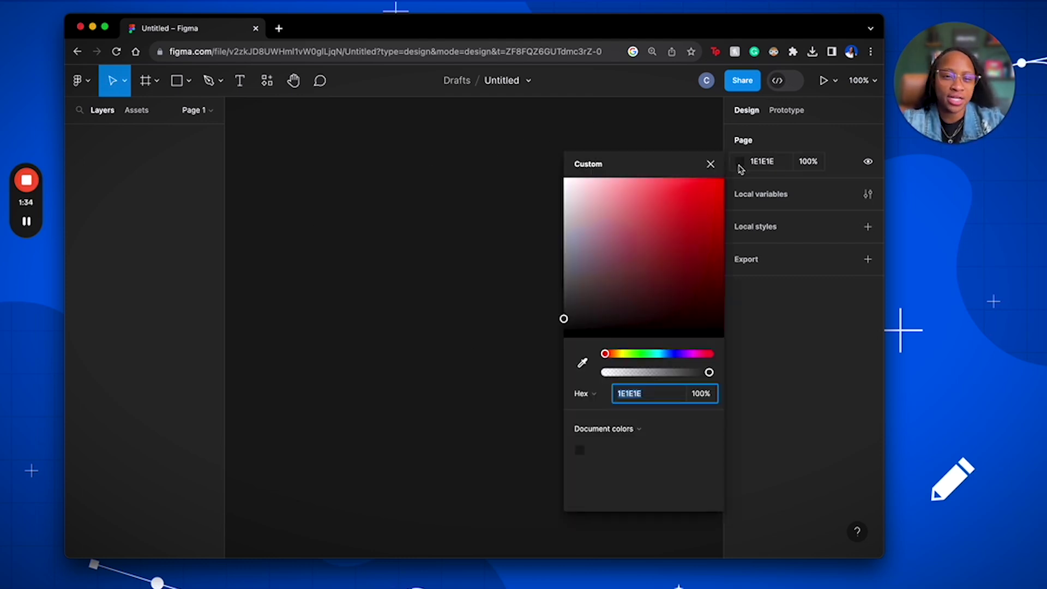
{"action": "left_click", "coordinate": [751, 157]}
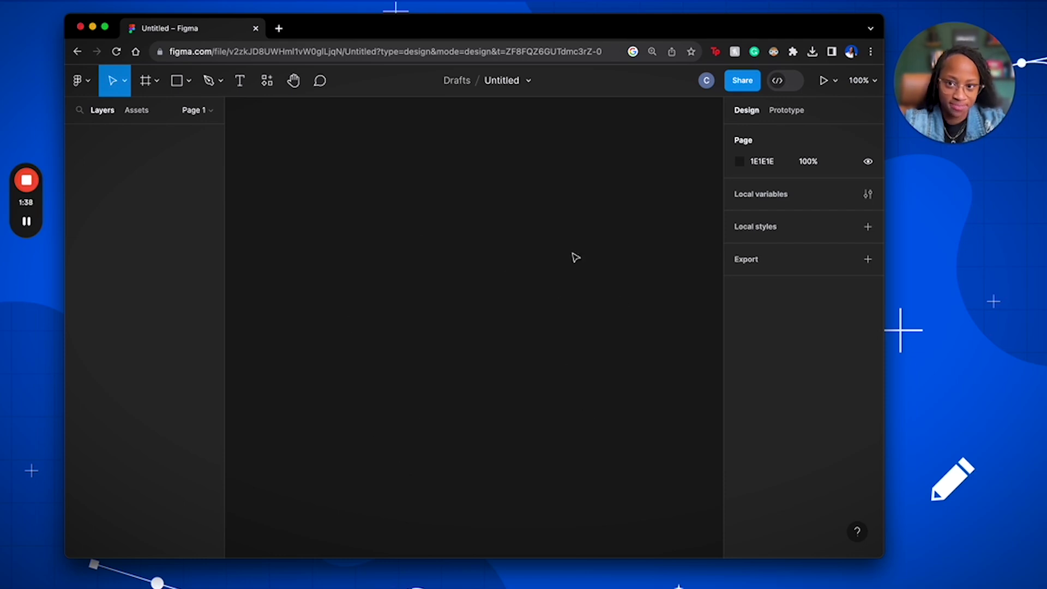
{"action": "left_click", "coordinate": [745, 165]}
{"action": "left_click_drag", "start_coordinate": [565, 319], "coordinate": [565, 194]}
{"action": "left_click", "coordinate": [711, 163]}
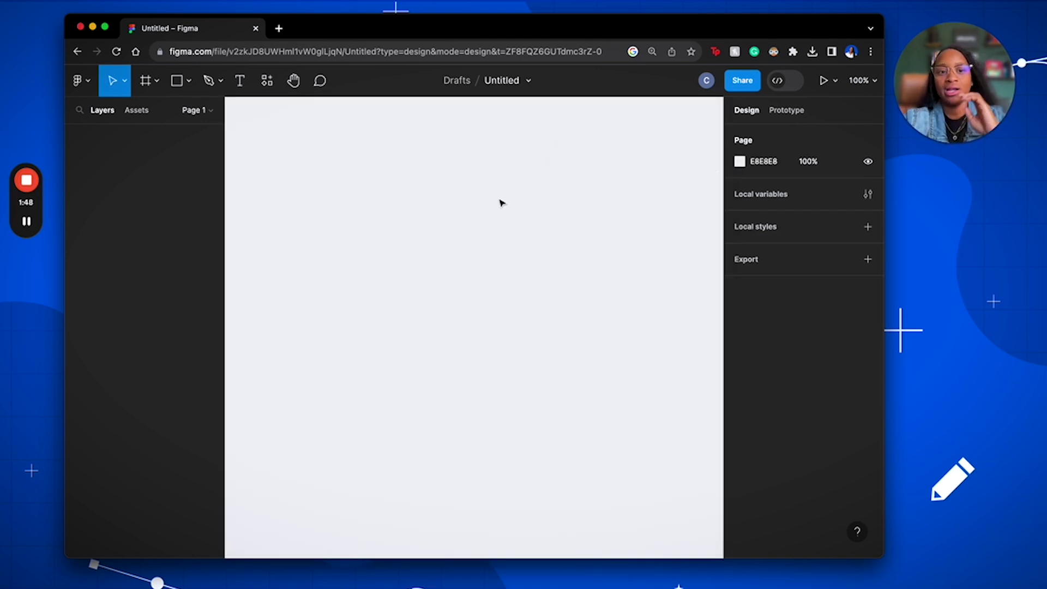
Draw a landscape frame about 639 × 445 in the middle of the canvas
{"action": "left_click", "coordinate": [158, 81]}
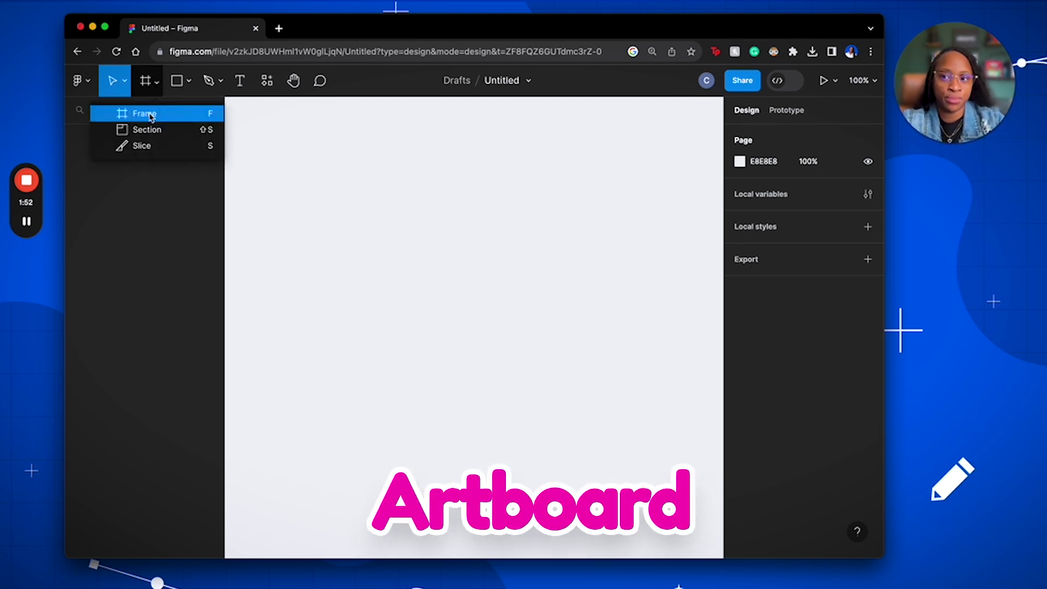
{"action": "left_click", "coordinate": [125, 81]}
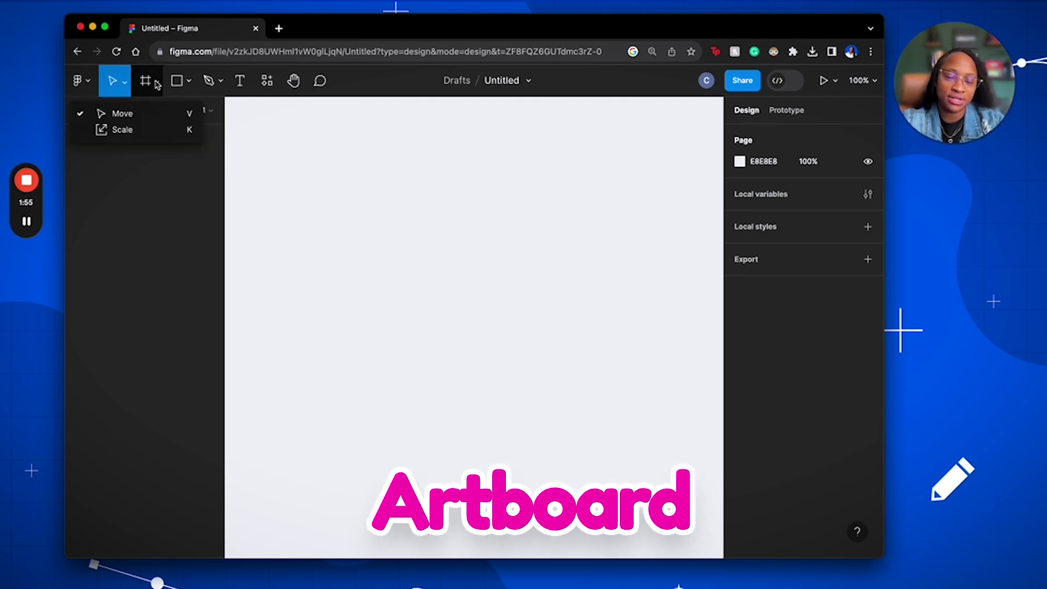
{"action": "left_click", "coordinate": [158, 82]}
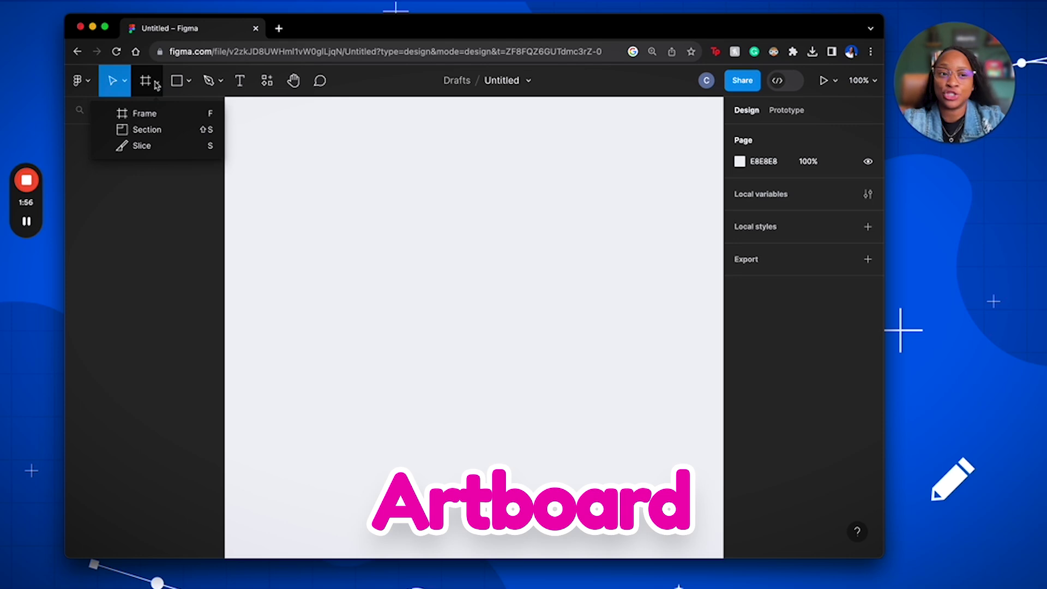
{"action": "left_click", "coordinate": [136, 117]}
{"action": "mouse_move", "coordinate": [268, 164]}
{"action": "left_mouse_down"}
{"action": "mouse_move", "coordinate": [556, 399]}
{"action": "mouse_move", "coordinate": [654, 423]}
{"action": "mouse_move", "coordinate": [696, 461]}
{"action": "left_mouse_up"}
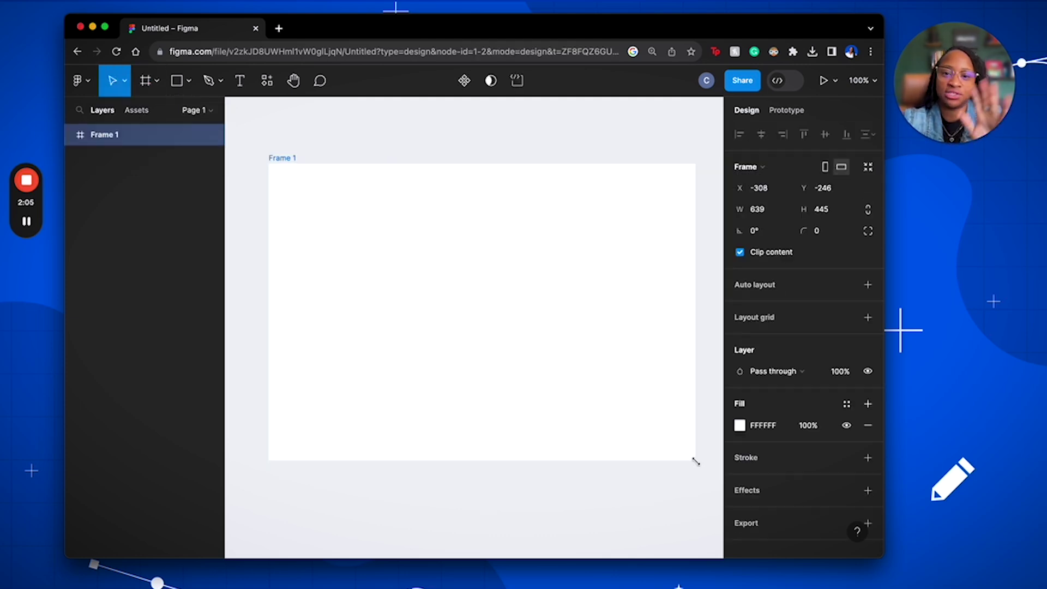
Rename the frame as Artboard
{"action": "left_click", "coordinate": [696, 133]}
{"action": "left_click", "coordinate": [633, 250]}
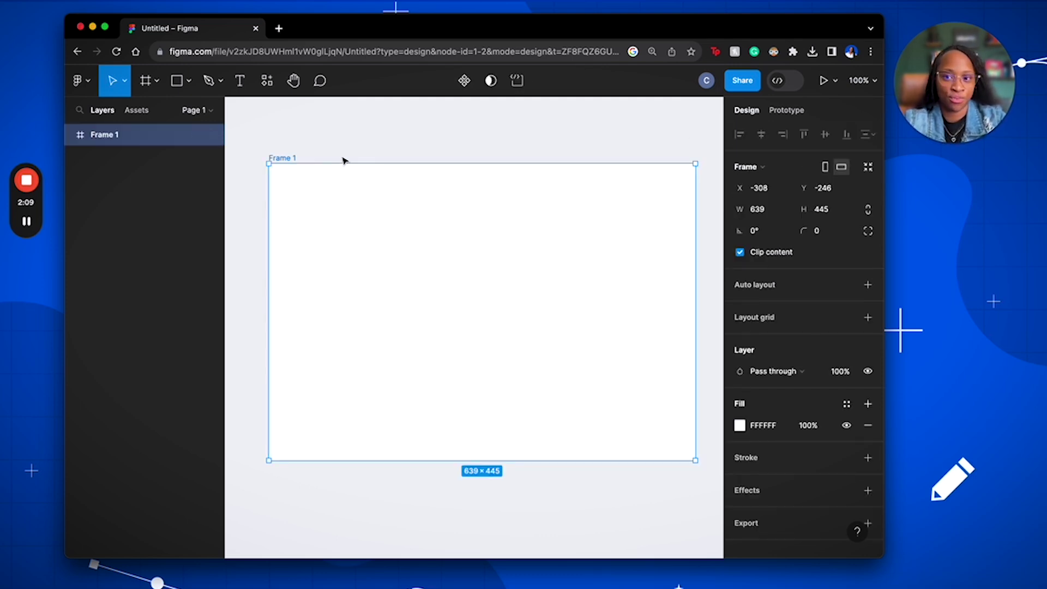
{"action": "double_click", "coordinate": [290, 159]}
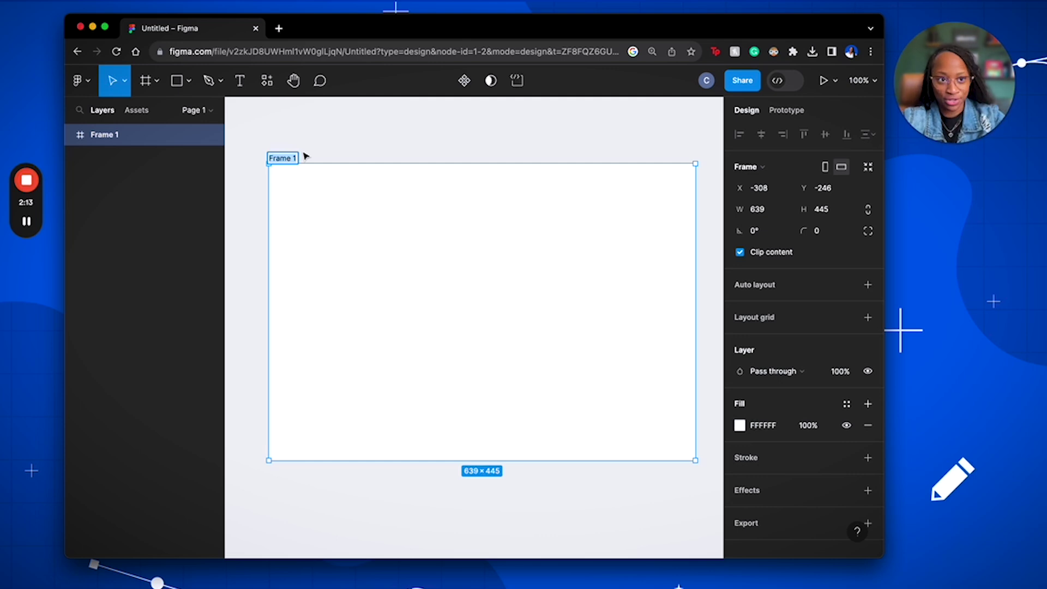
{"action": "type", "text": "Artb"}
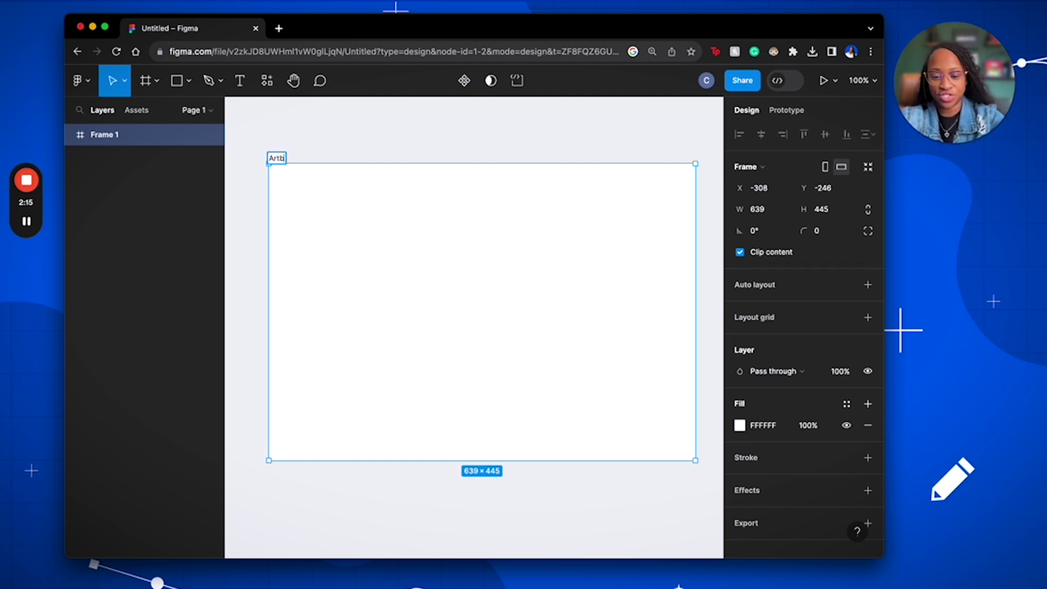
{"action": "type", "text": "oard"}
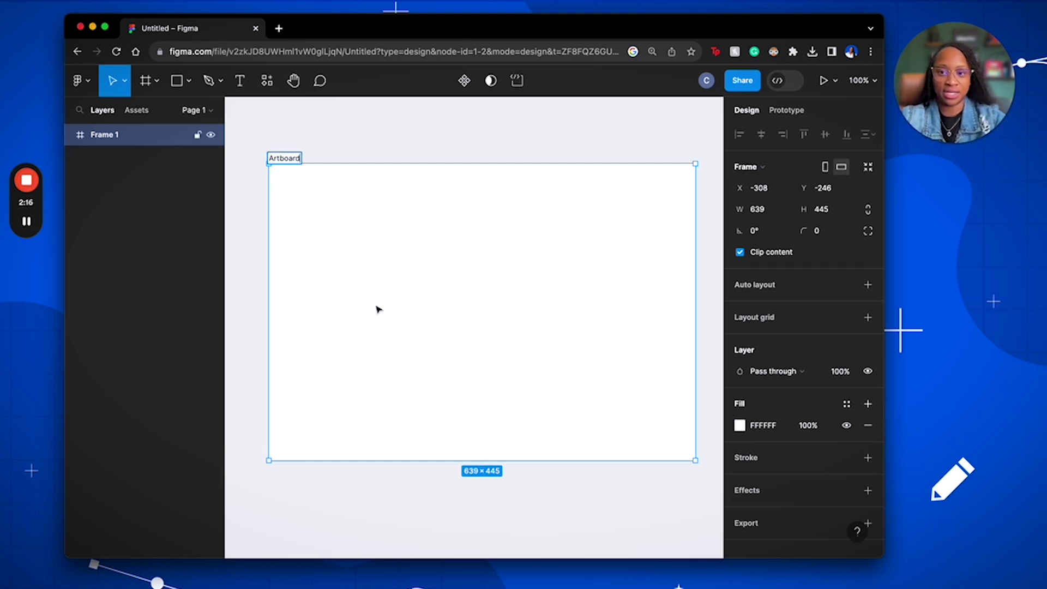
{"action": "left_click", "coordinate": [452, 143]}
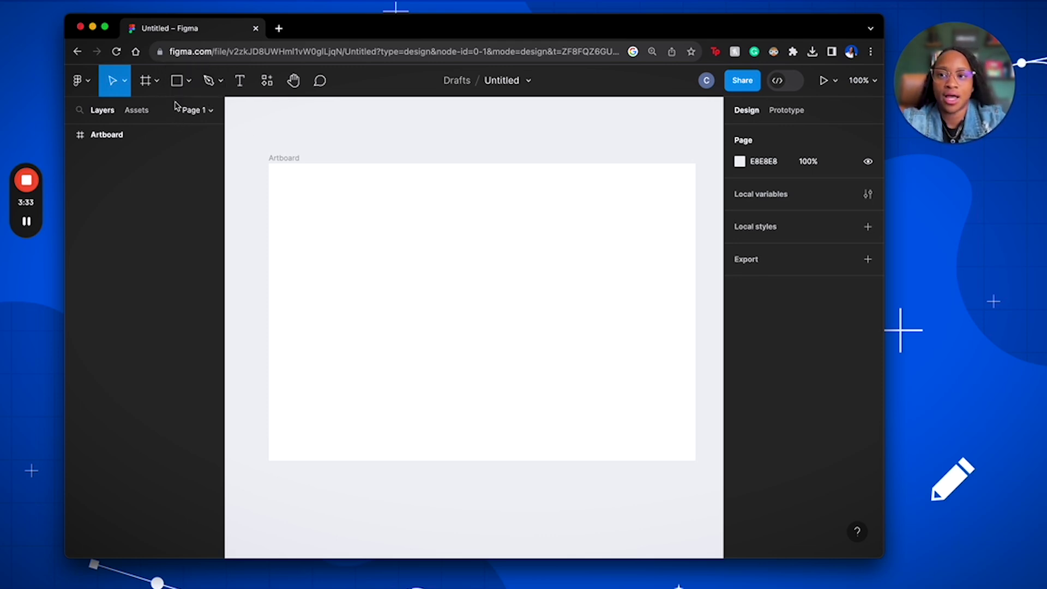
{"action": "left_click", "coordinate": [123, 83]}
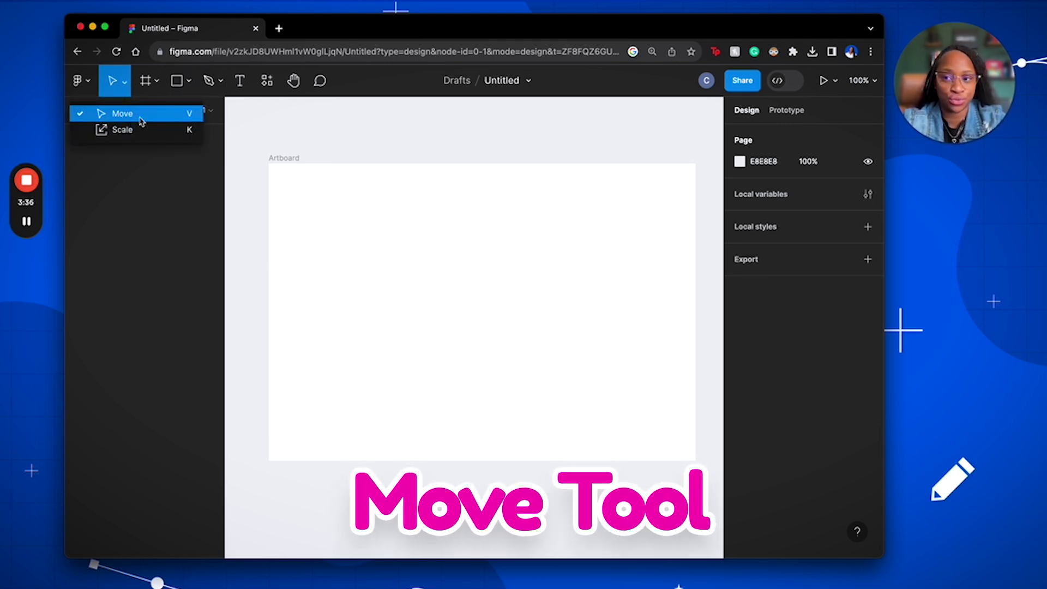
{"action": "left_click", "coordinate": [114, 84]}
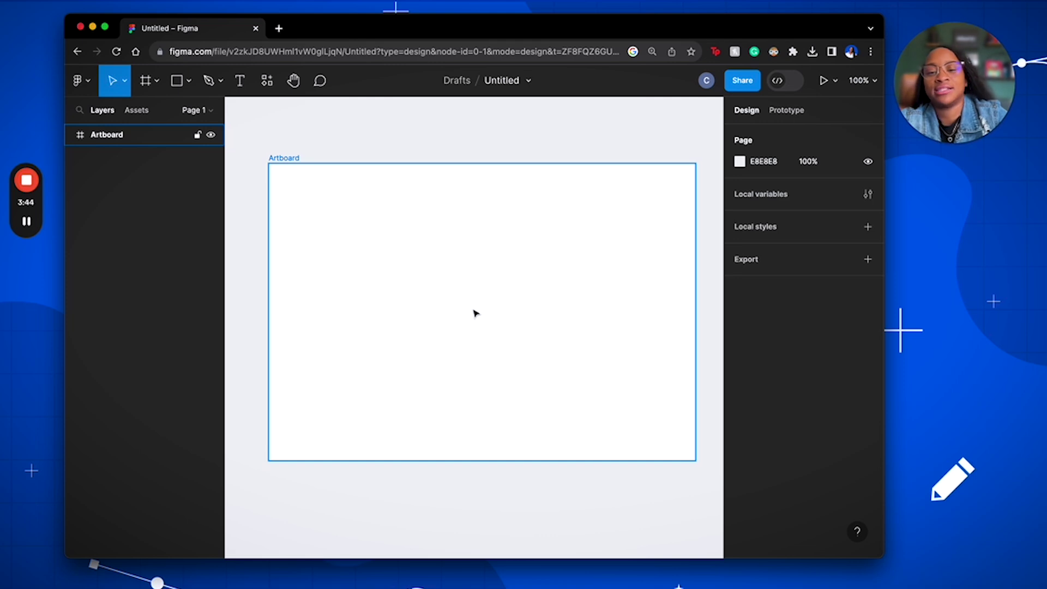
{"action": "left_click", "coordinate": [125, 84]}
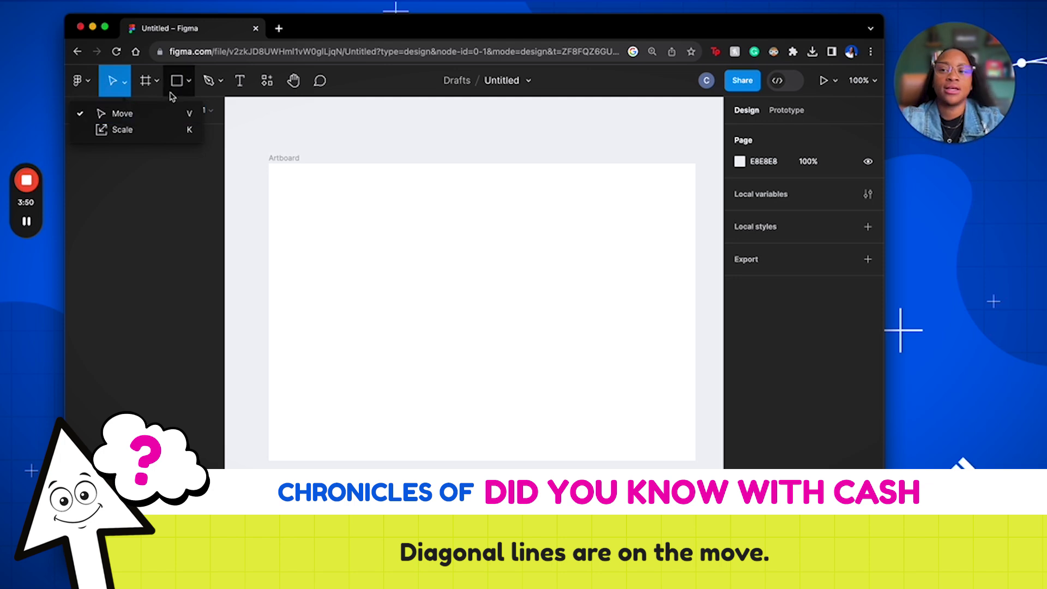
{"action": "left_click", "coordinate": [146, 92]}
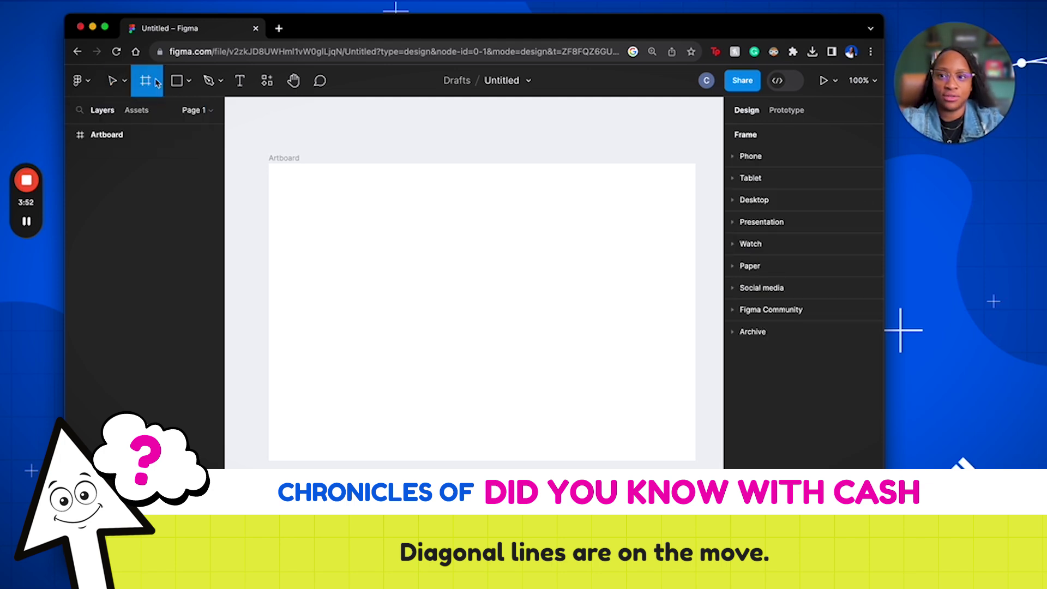
{"action": "left_click", "coordinate": [157, 82]}
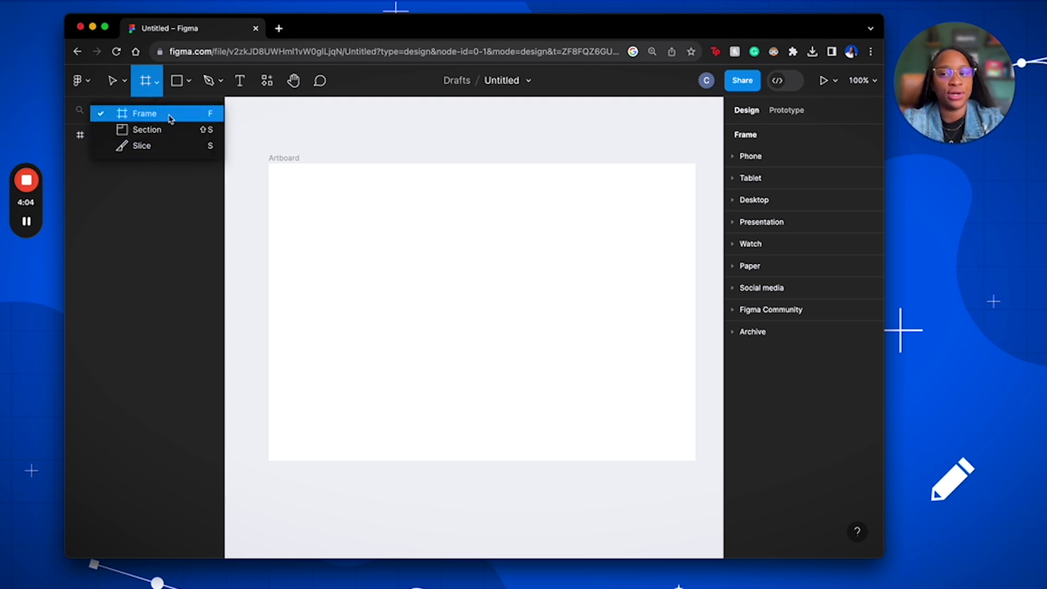
{"action": "left_click", "coordinate": [188, 83]}
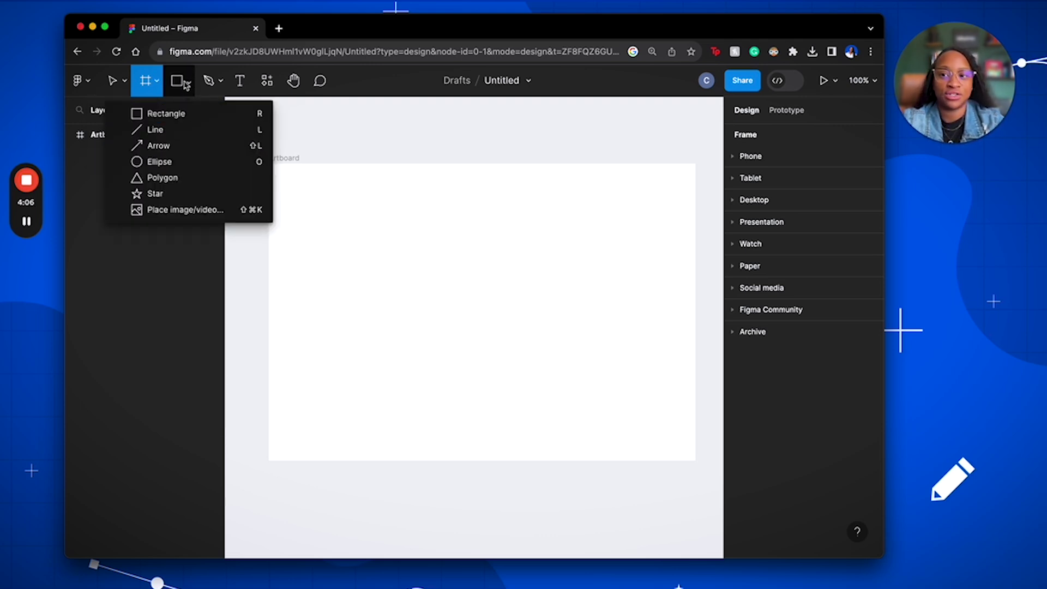
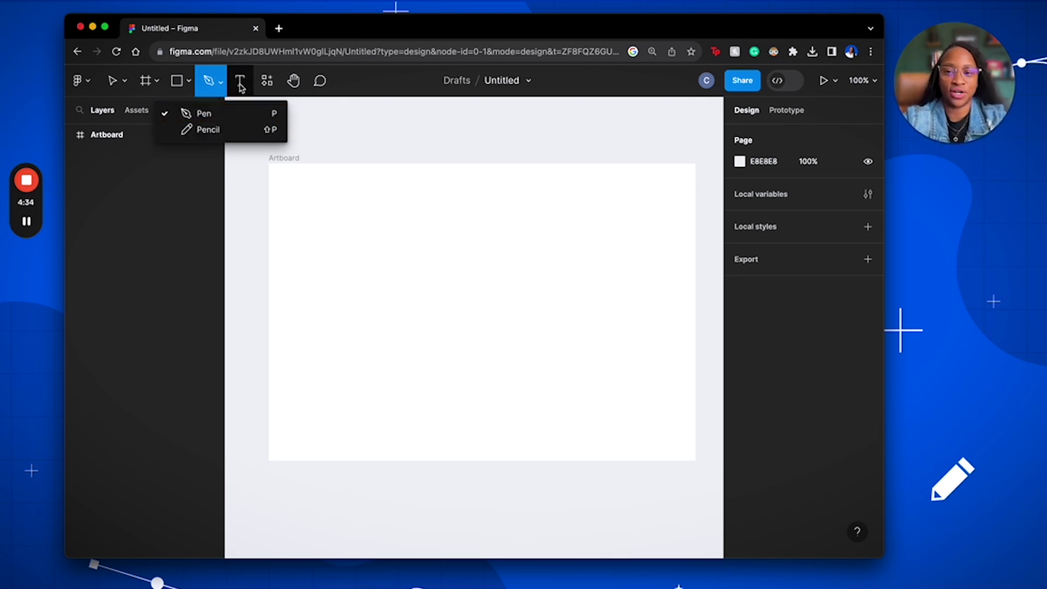
Add a text box about 359 × 160 on the artboard reading "Hello Friends!" and, on a second line, "So glad to have you TODAY!"
{"action": "left_click", "coordinate": [240, 82]}
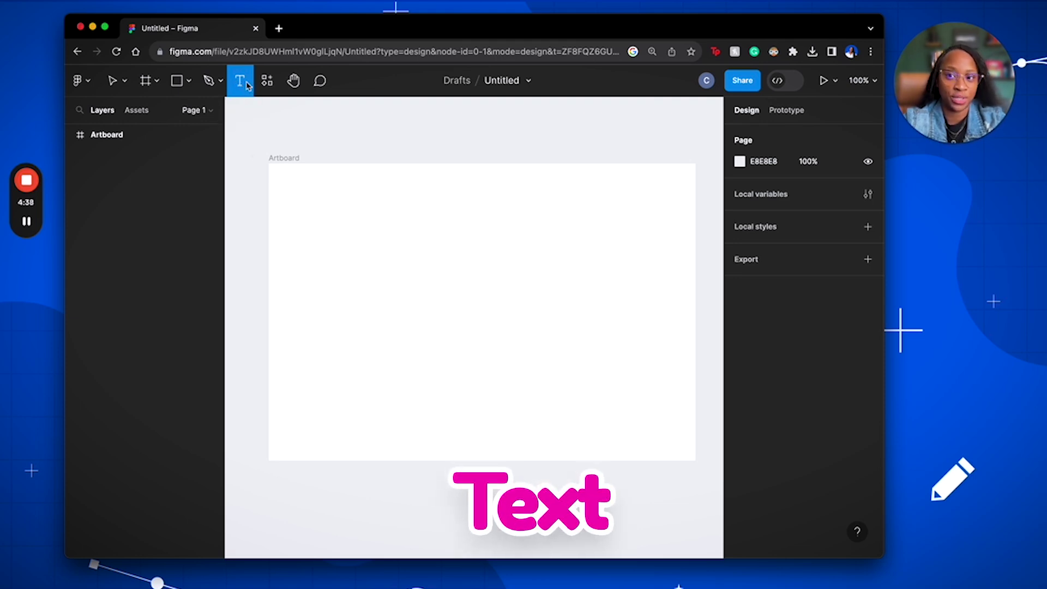
{"action": "left_click_drag", "start_coordinate": [289, 217], "coordinate": [529, 325]}
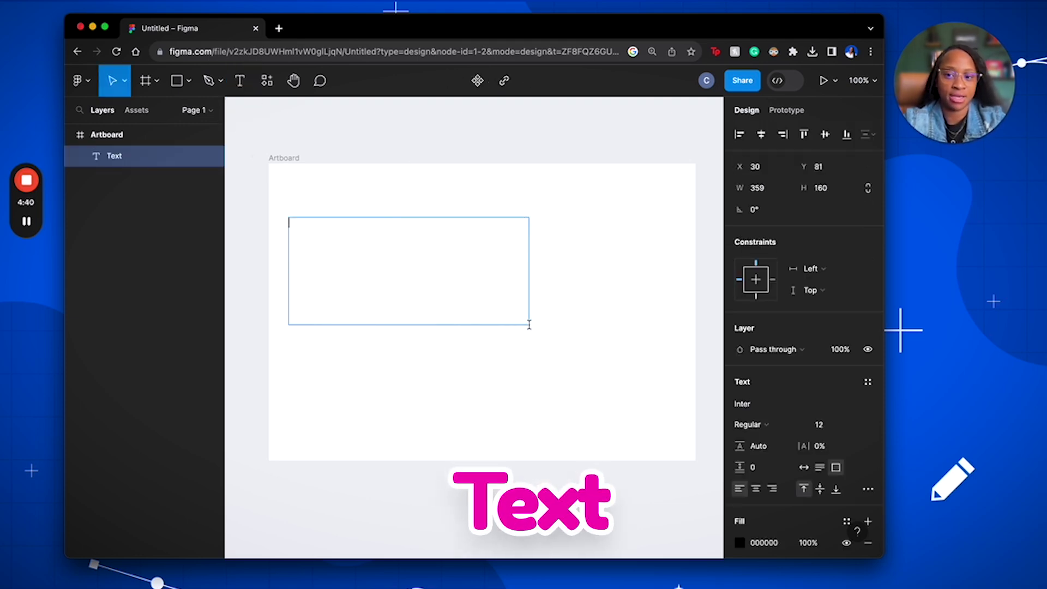
{"action": "type", "text": "u"}
{"action": "type", "text": "h"}
{"action": "key", "text": "BackSpace"}
{"action": "type", "text": "Hell"}
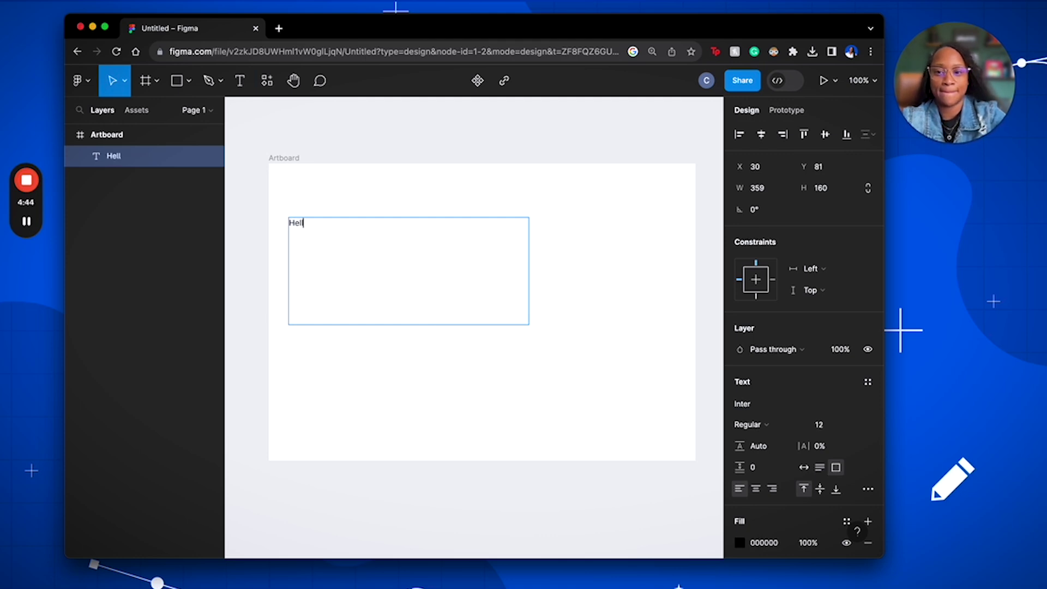
{"action": "type", "text": "o Friends"}
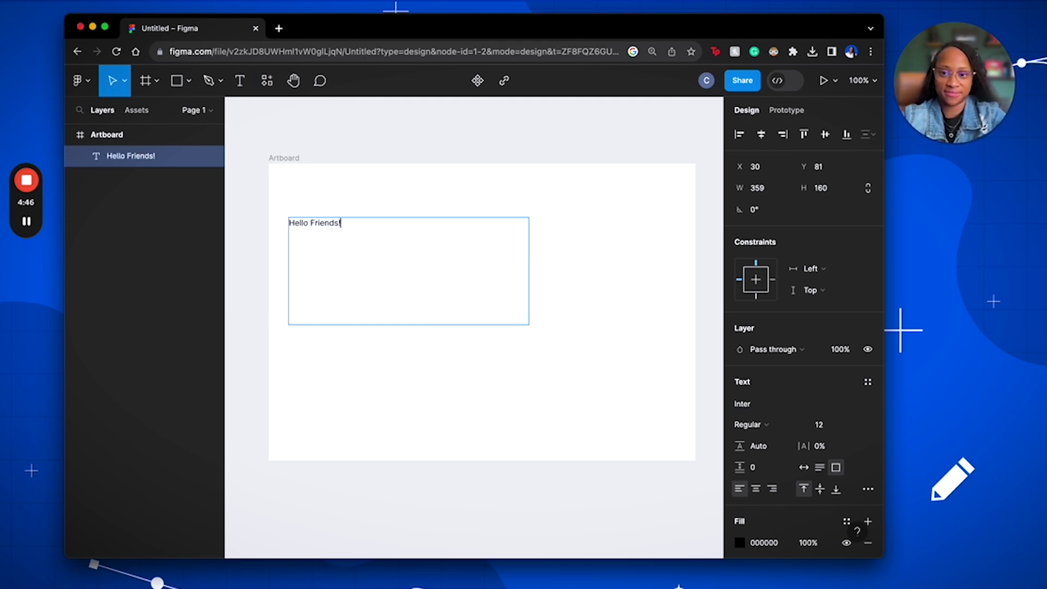
{"action": "type", "text": "!"}
{"action": "key", "text": "Return"}
{"action": "type", "text": "So glad to have you TODA"}
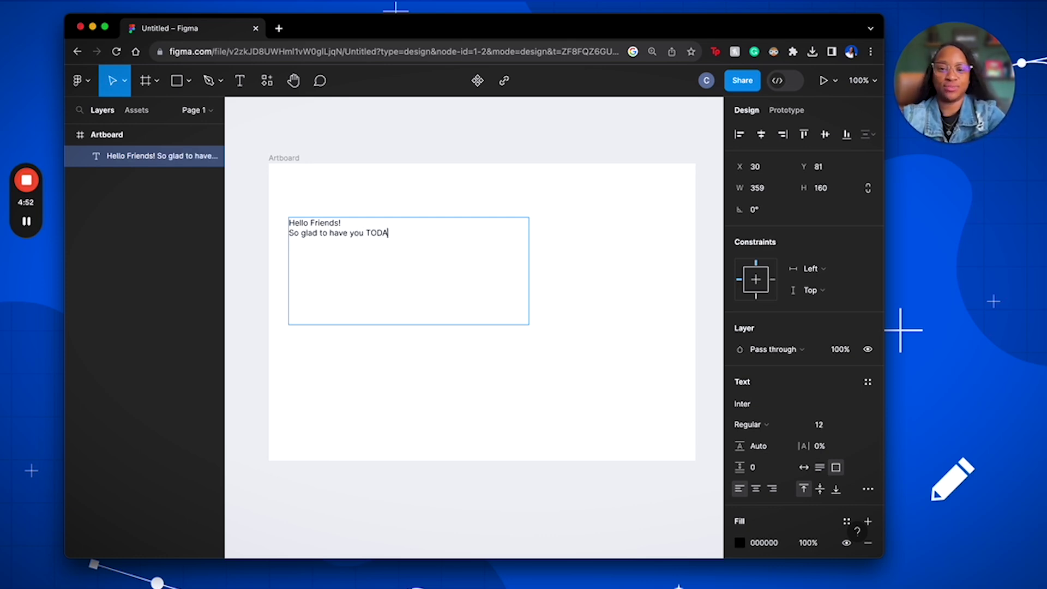
{"action": "key", "text": "Escape"}
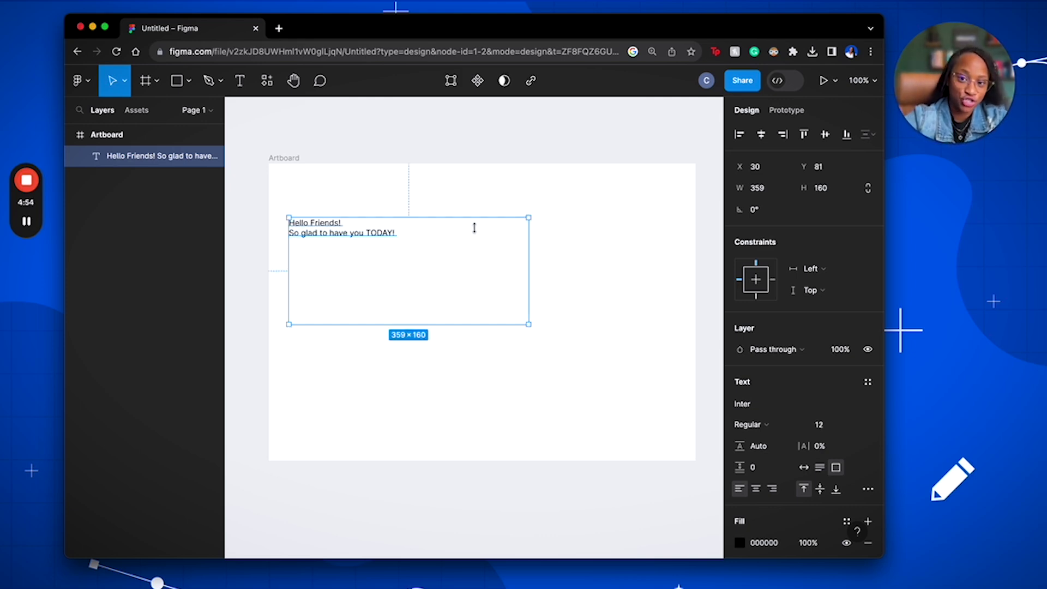
Delete the greeting text box from the artboard
{"action": "left_click_drag", "start_coordinate": [370, 252], "coordinate": [462, 409]}
{"action": "key", "text": "Delete"}
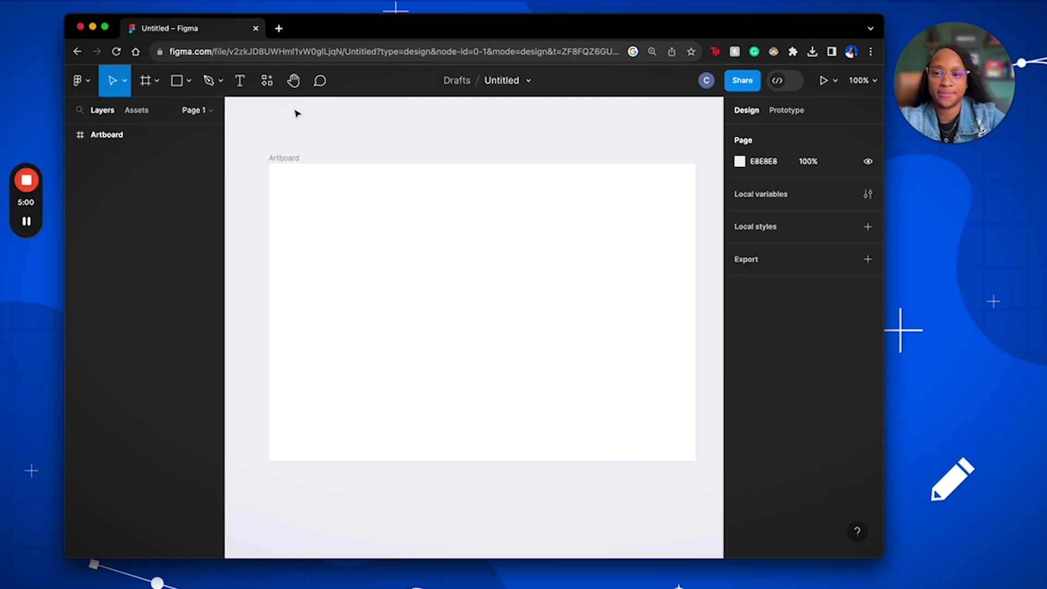
Run the WordArt community plugin and try its rainbow-coloured lettering style, then close the gallery
{"action": "left_click", "coordinate": [274, 86]}
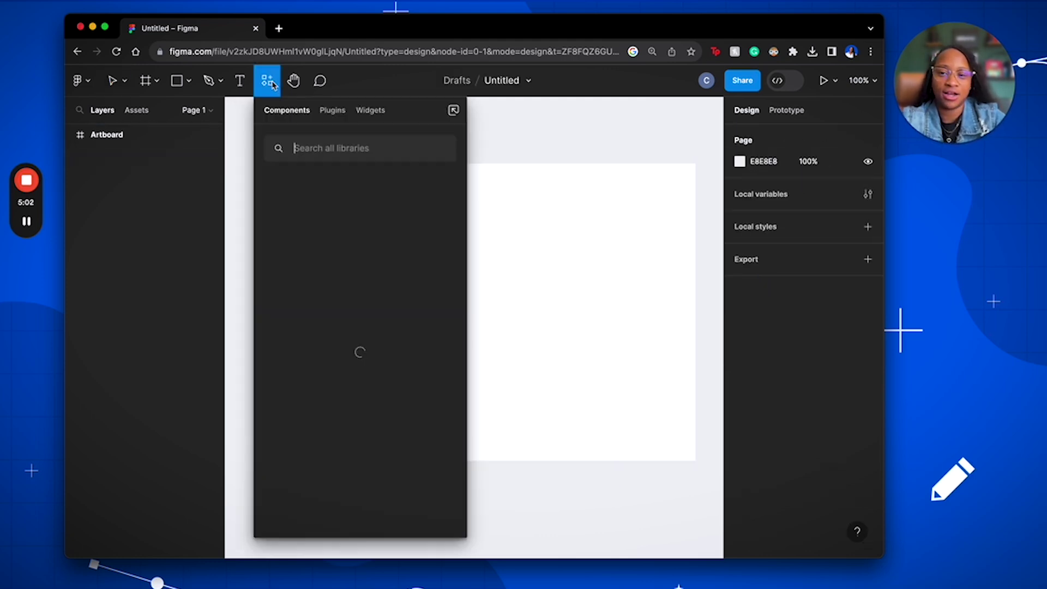
{"action": "left_click", "coordinate": [334, 112]}
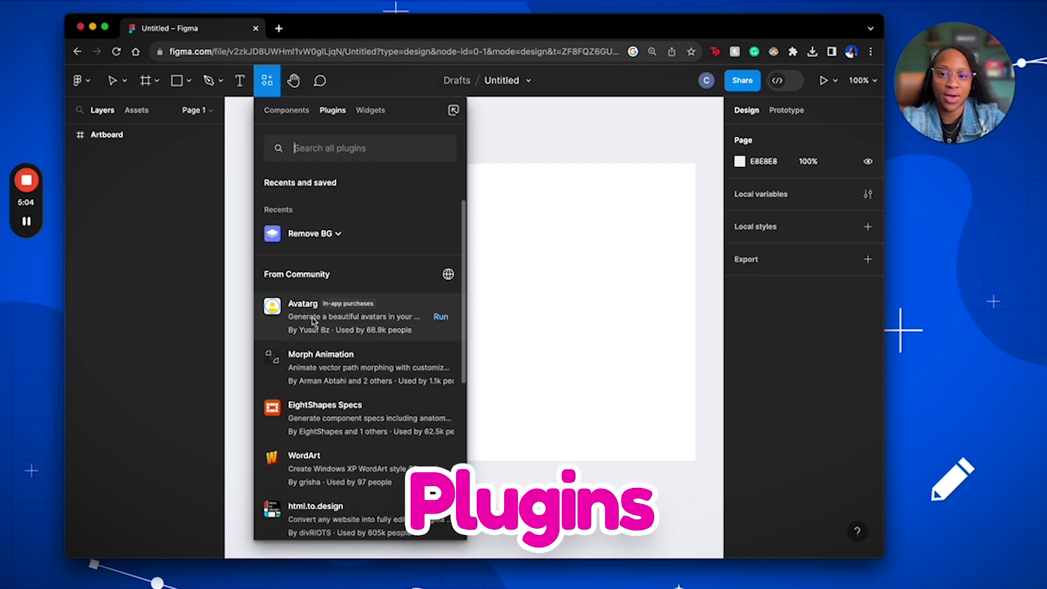
{"action": "scroll", "coordinate": [313, 406], "scroll_direction": "down", "scroll_amount": 2}
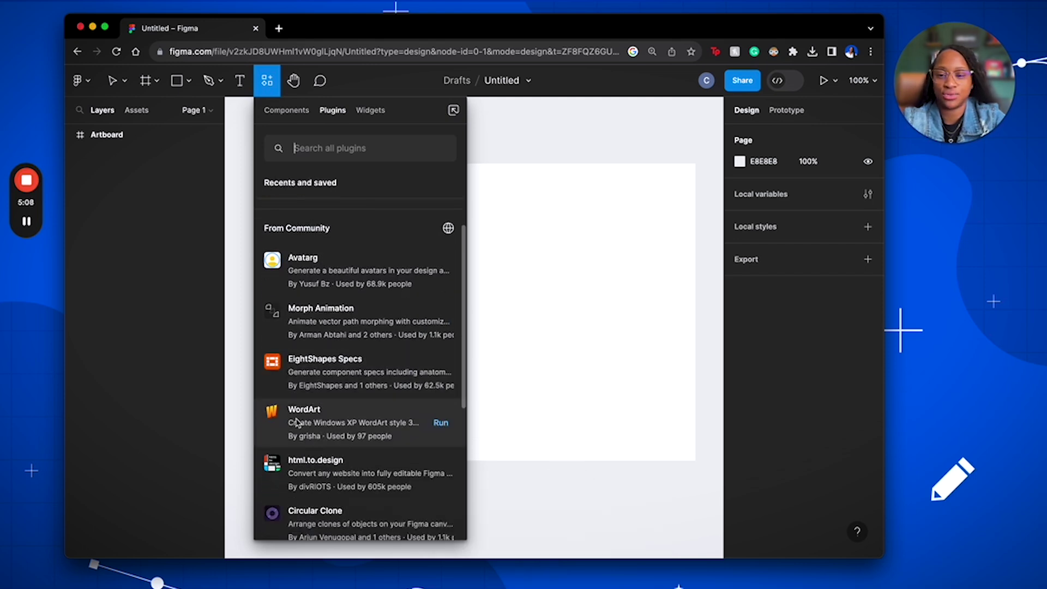
{"action": "left_click", "coordinate": [296, 423]}
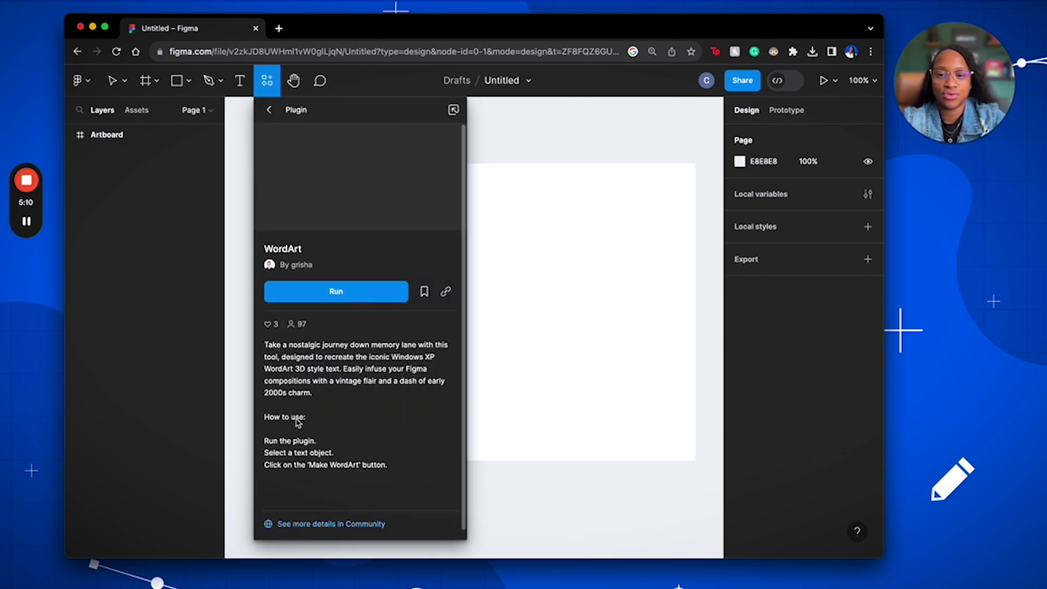
{"action": "left_click", "coordinate": [354, 299]}
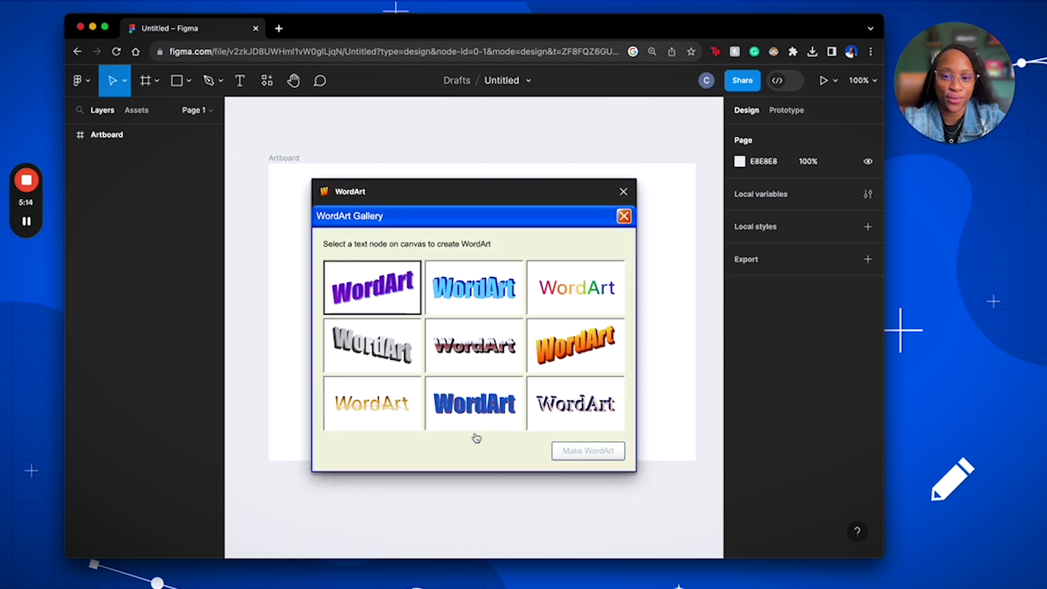
{"action": "left_click", "coordinate": [586, 302]}
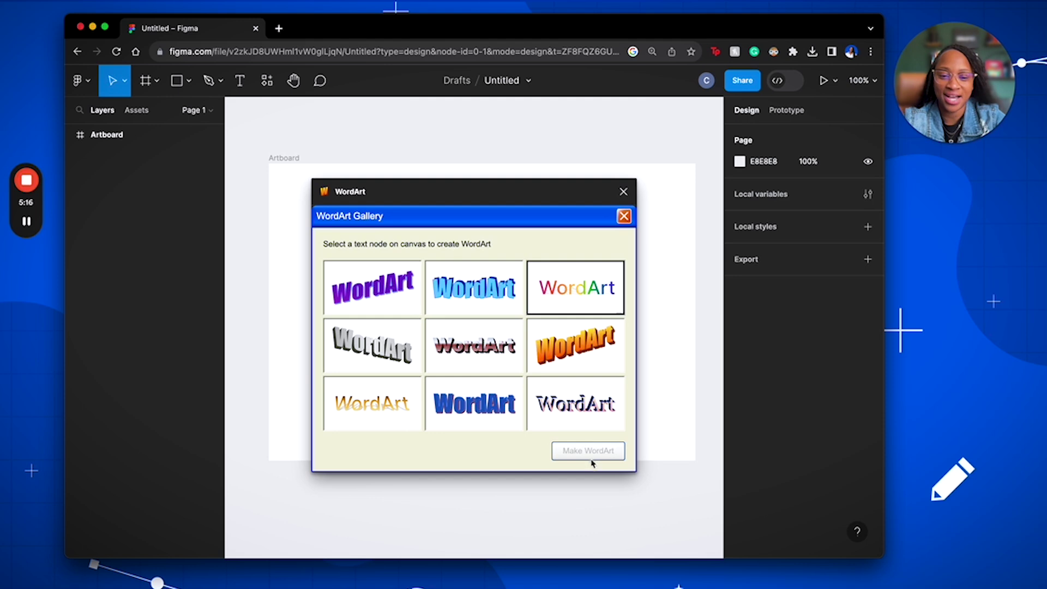
{"action": "left_click", "coordinate": [623, 191]}
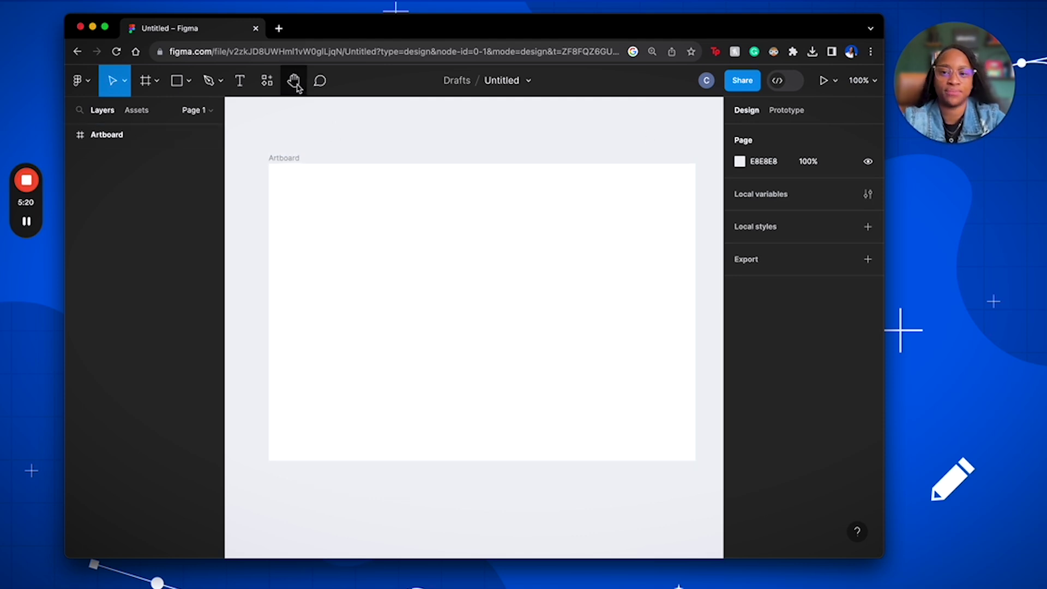
Draw a straight horizontal line about 440 long across the upper part of the artboard with the Pen tool
{"action": "left_click", "coordinate": [208, 85]}
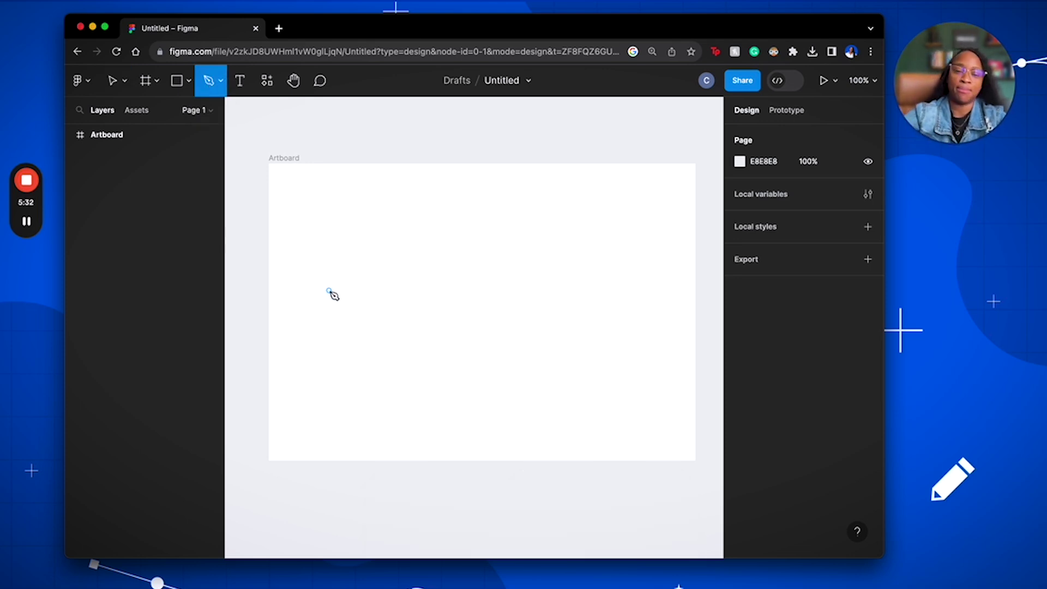
{"action": "left_click", "coordinate": [325, 253]}
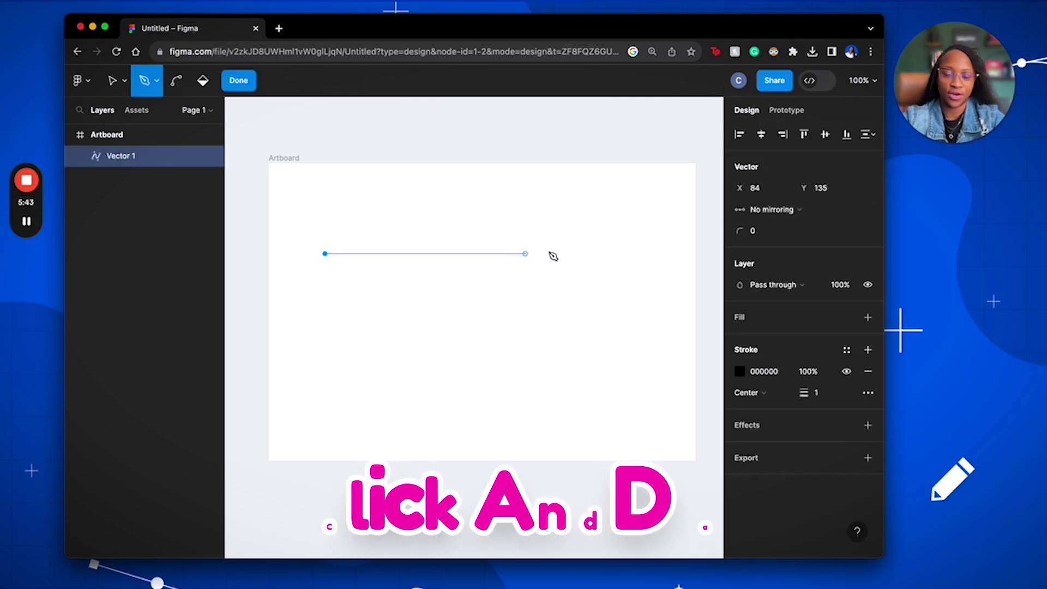
{"action": "left_click", "coordinate": [619, 253]}
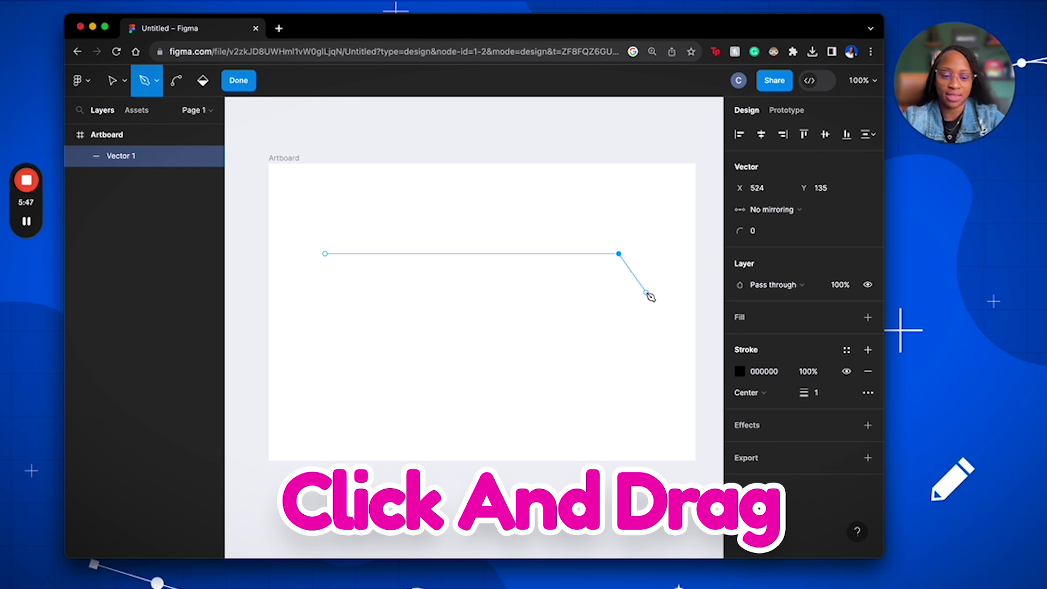
{"action": "key", "text": "Escape"}
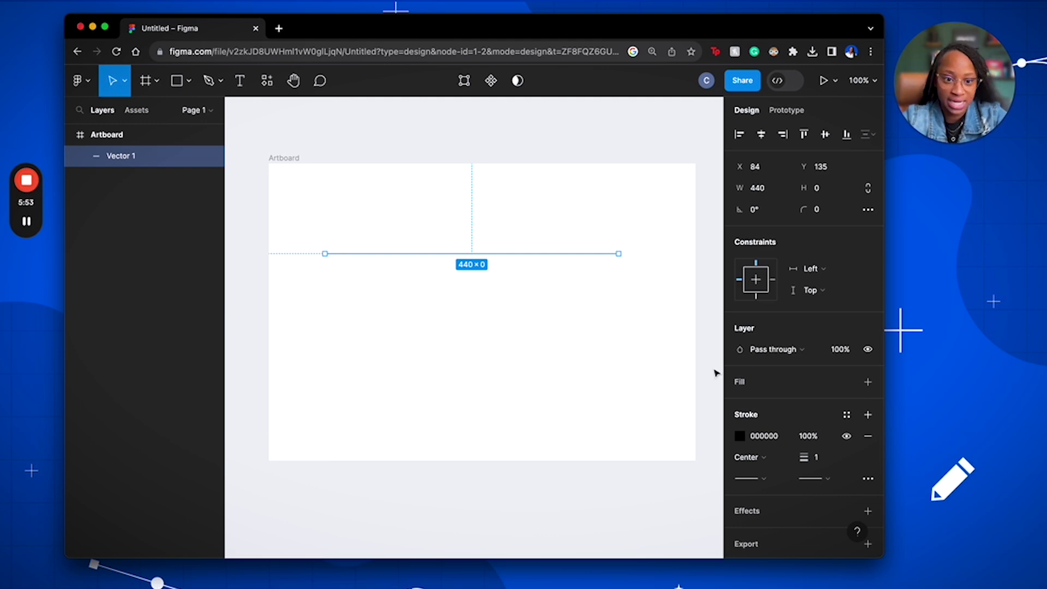
Set the horizontal line's stroke weight to 20
{"action": "scroll", "coordinate": [762, 458], "scroll_direction": "down", "scroll_amount": 2}
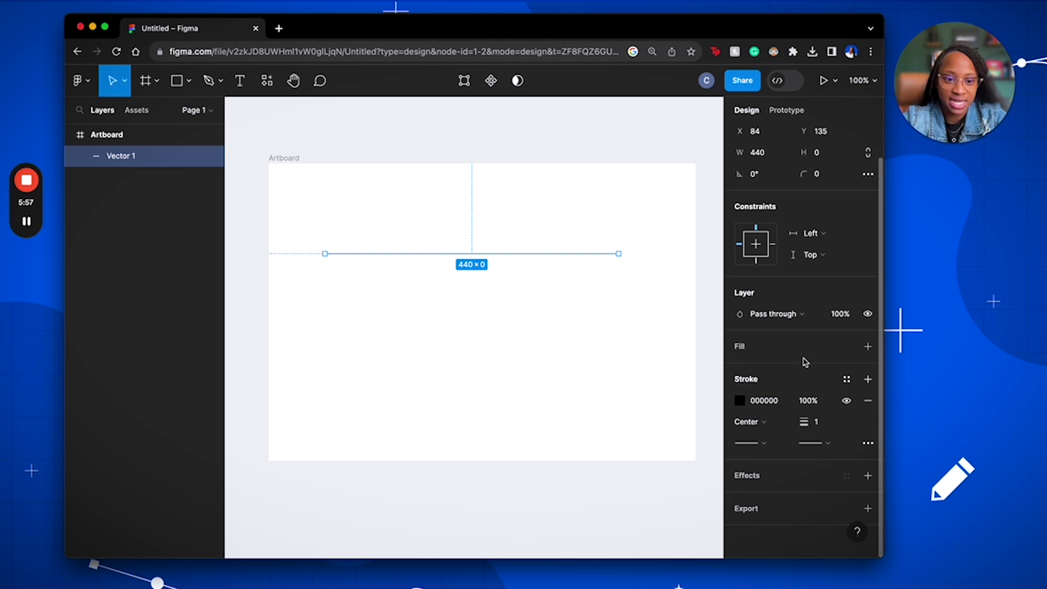
{"action": "scroll", "coordinate": [785, 382], "scroll_direction": "up", "scroll_amount": 2}
{"action": "scroll", "coordinate": [753, 375], "scroll_direction": "down", "scroll_amount": 2}
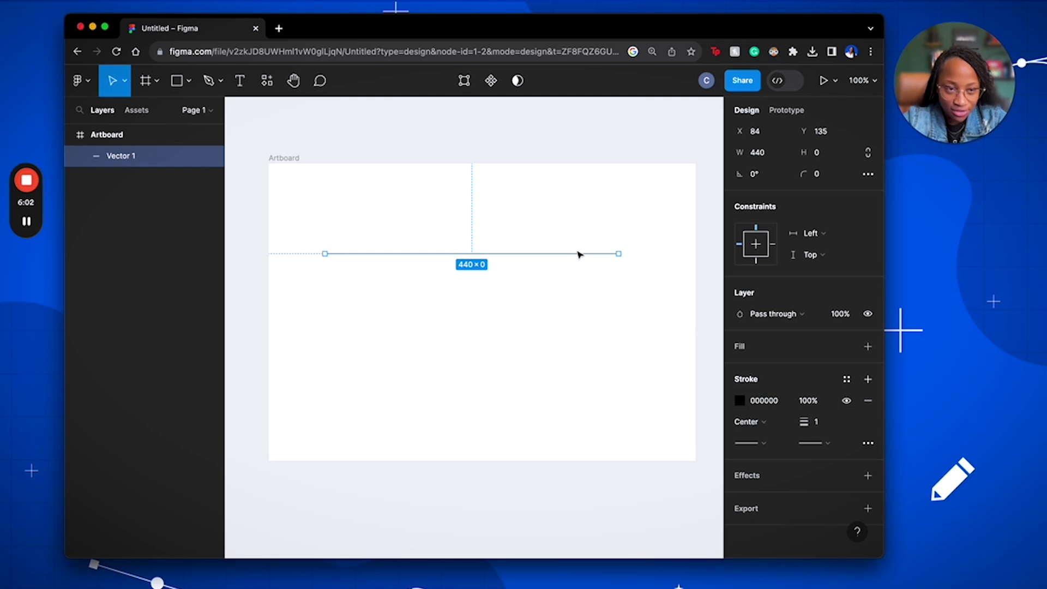
{"action": "left_click", "coordinate": [826, 426]}
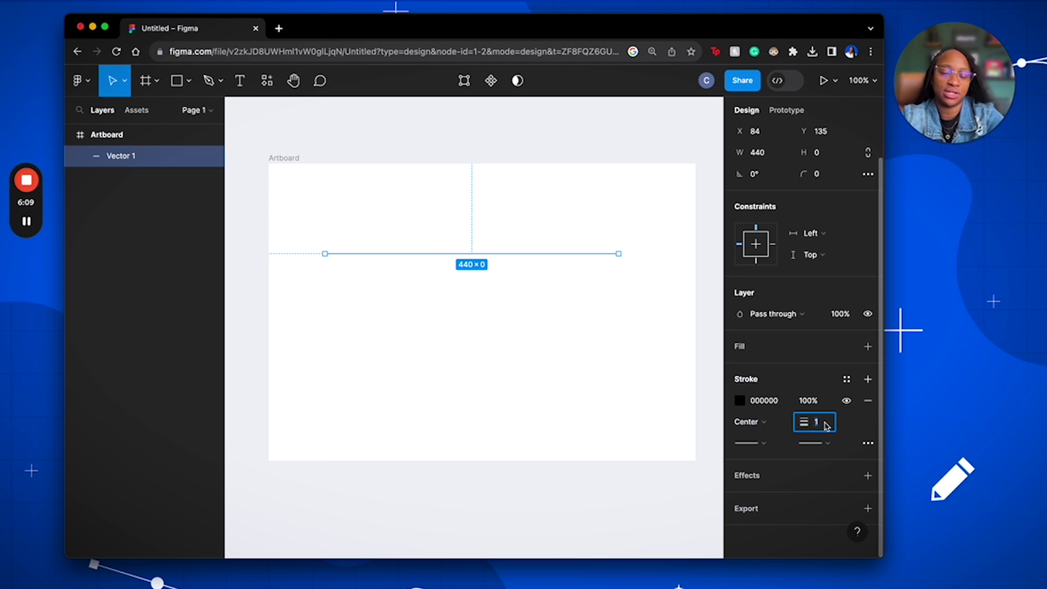
{"action": "type", "text": "20"}
{"action": "key", "text": "Return"}
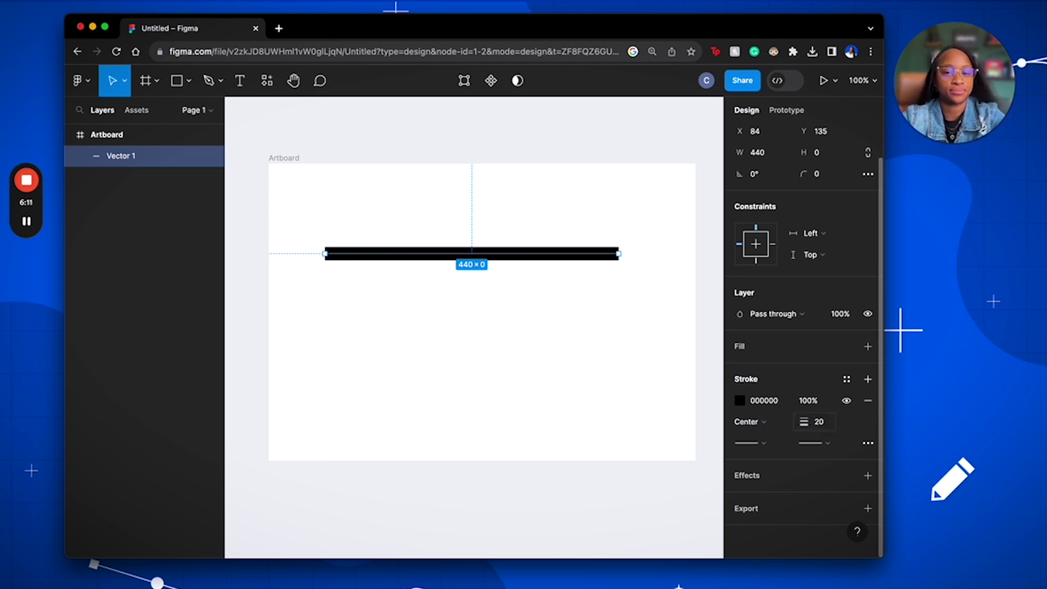
Reduce the horizontal line's stroke weight to 8
{"action": "left_click", "coordinate": [809, 423]}
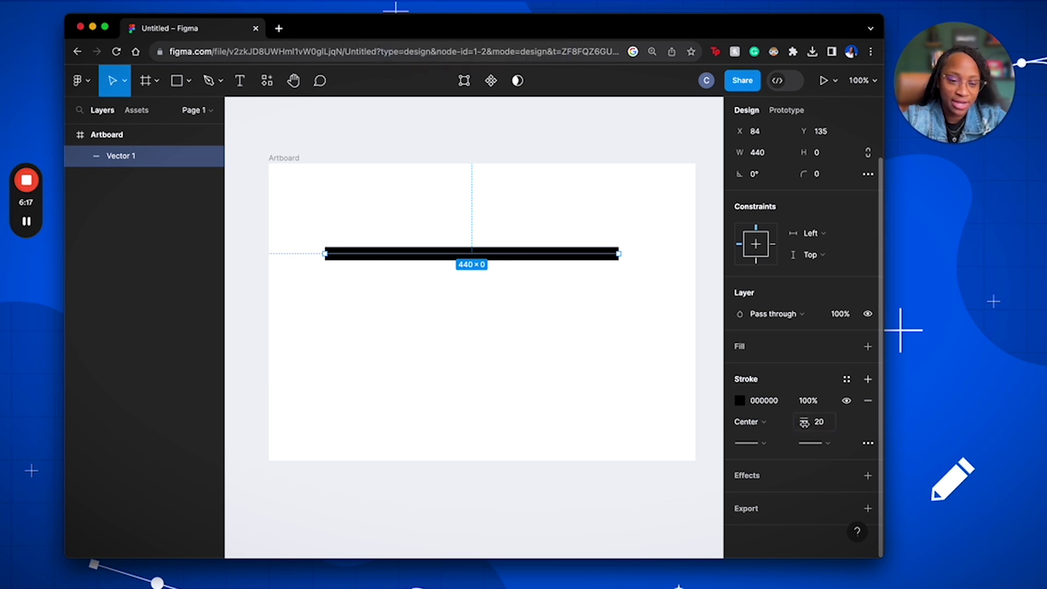
{"action": "left_click", "coordinate": [804, 423]}
{"action": "mouse_move", "coordinate": [807, 422]}
{"action": "left_mouse_down"}
{"action": "mouse_move", "coordinate": [769, 426]}
{"action": "mouse_move", "coordinate": [854, 418]}
{"action": "mouse_move", "coordinate": [776, 418]}
{"action": "mouse_move", "coordinate": [834, 421]}
{"action": "mouse_move", "coordinate": [789, 424]}
{"action": "left_mouse_up"}
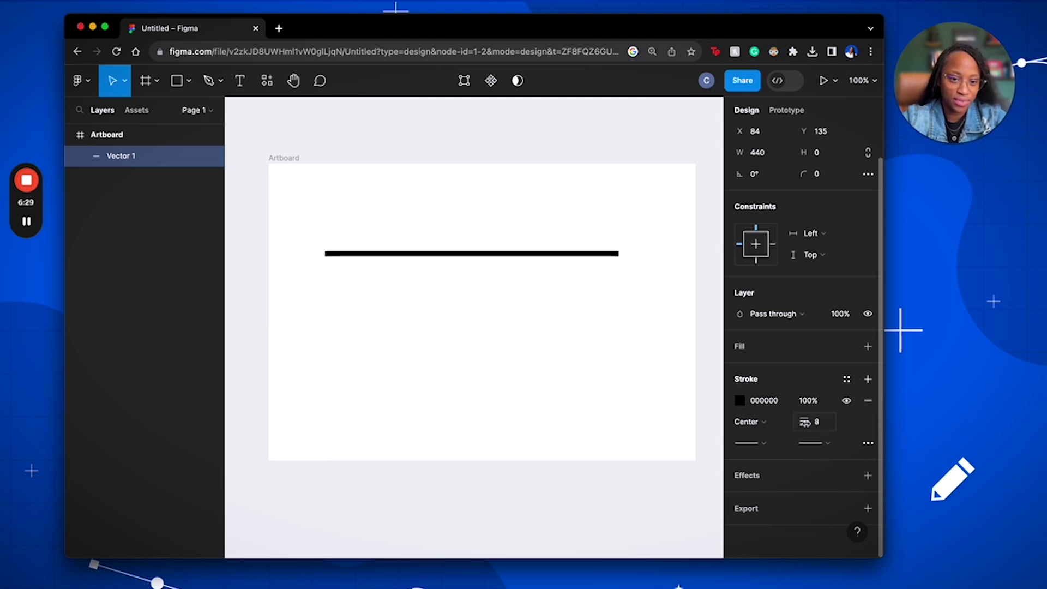
Set both the start and end points of the line to Circle arrow
{"action": "left_click", "coordinate": [769, 446]}
{"action": "left_click", "coordinate": [770, 446]}
{"action": "left_click", "coordinate": [770, 444]}
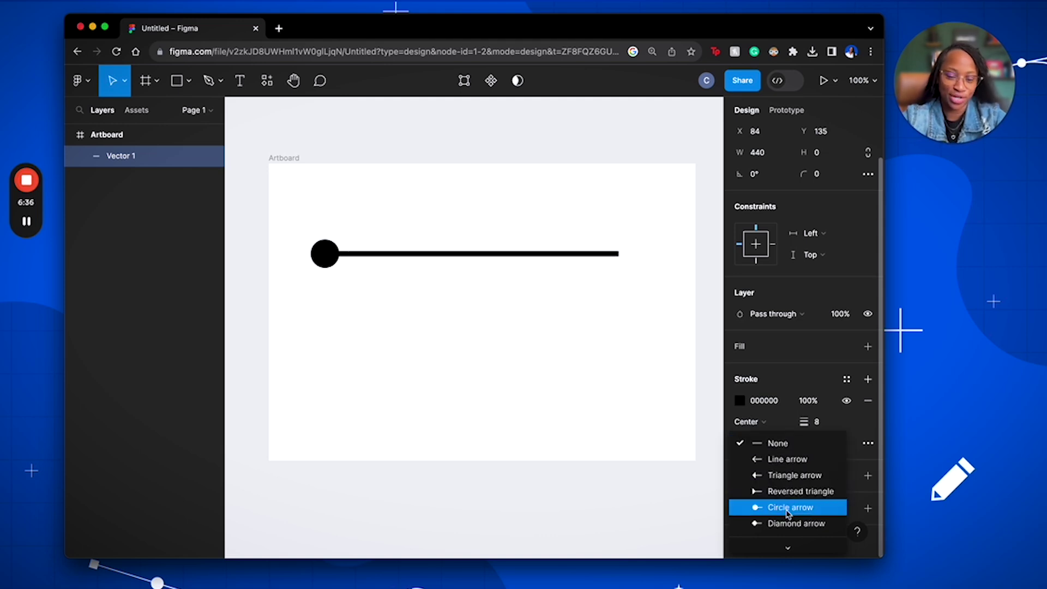
{"action": "scroll", "coordinate": [788, 520], "scroll_direction": "down", "scroll_amount": 2}
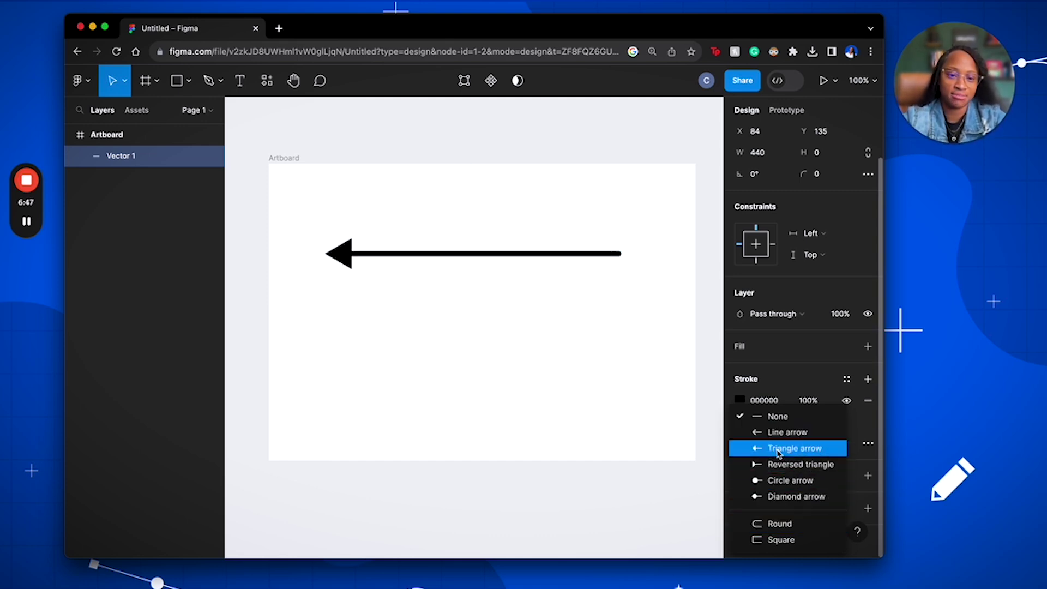
{"action": "left_click", "coordinate": [786, 481]}
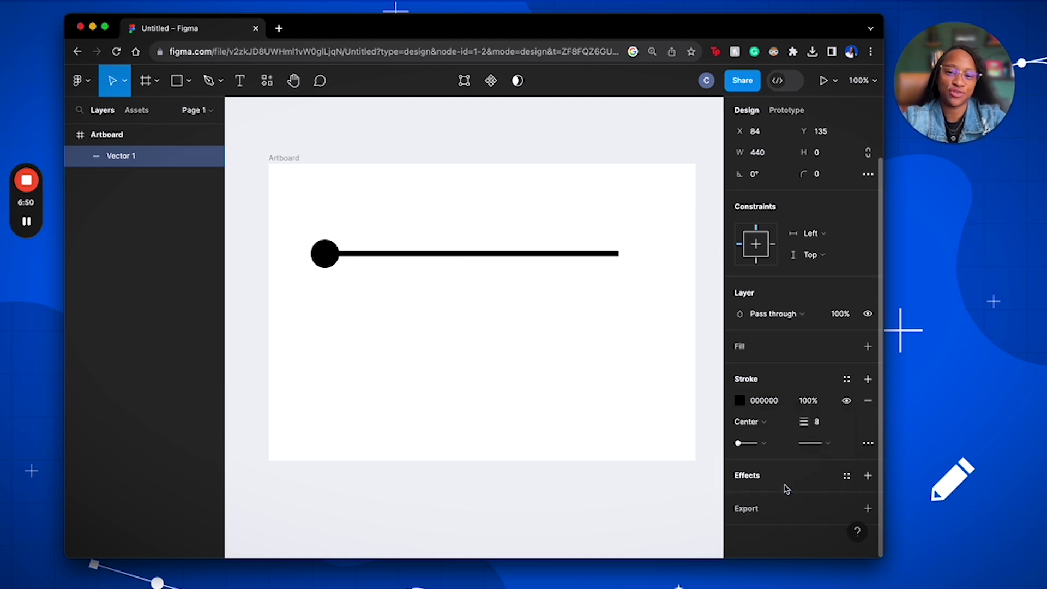
{"action": "left_click", "coordinate": [825, 448]}
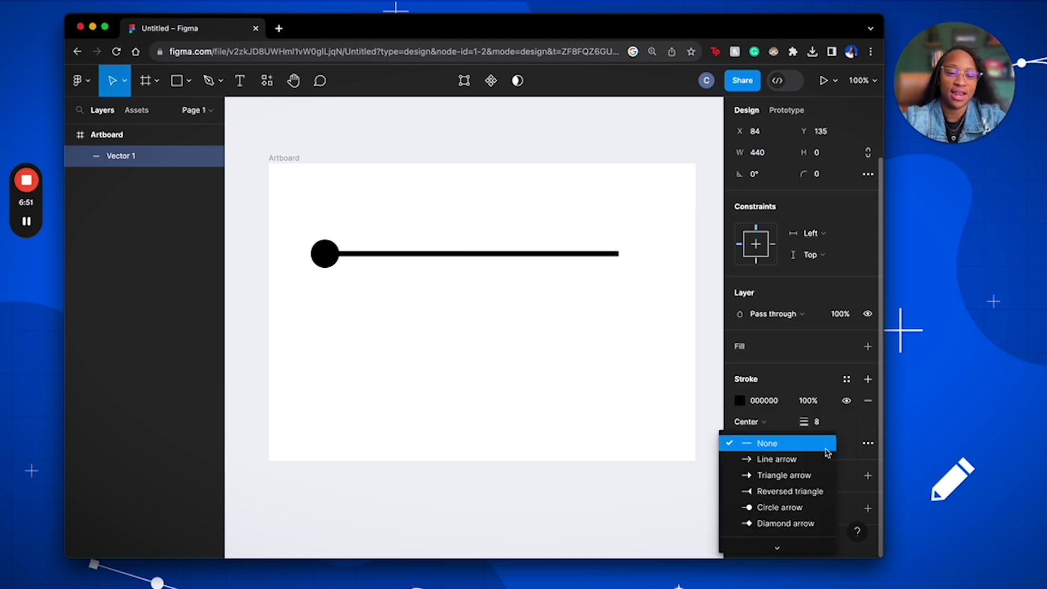
{"action": "left_click", "coordinate": [797, 507]}
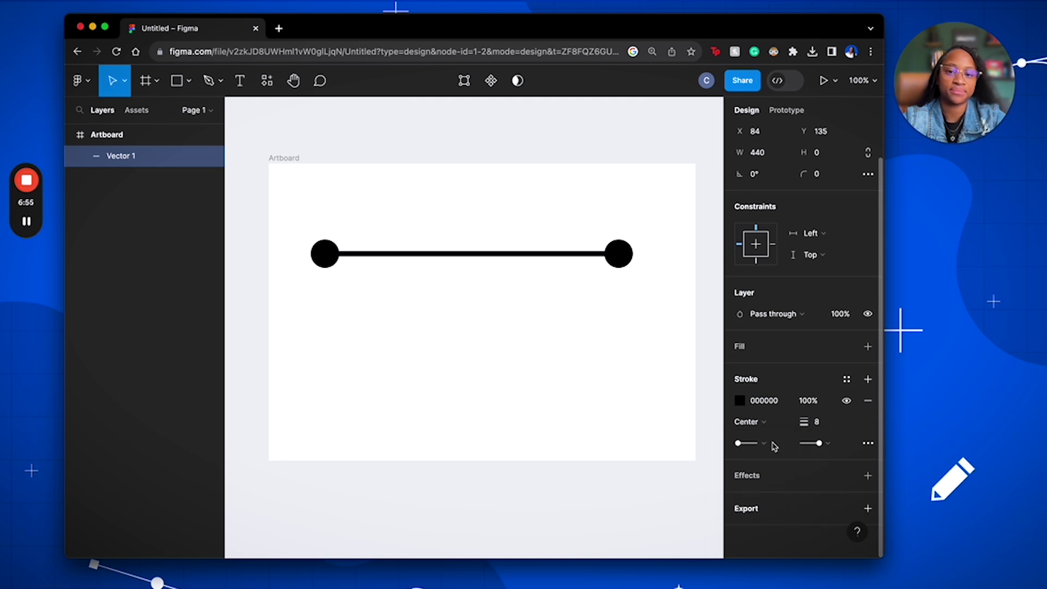
Move the circle-ended line up toward the artboard's upper edge and deselect it
{"action": "left_click", "coordinate": [537, 252]}
{"action": "left_click_drag", "start_coordinate": [539, 255], "coordinate": [549, 210]}
{"action": "left_click", "coordinate": [350, 385]}
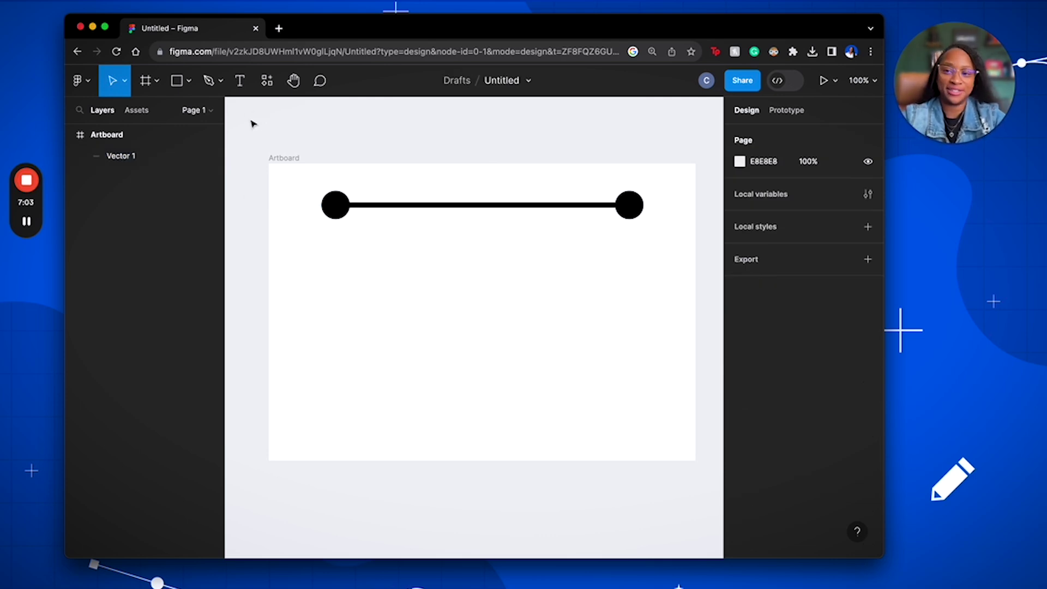
Draw a second horizontal line about 450 long below the circle-ended line with the Pen tool
{"action": "left_click", "coordinate": [209, 86]}
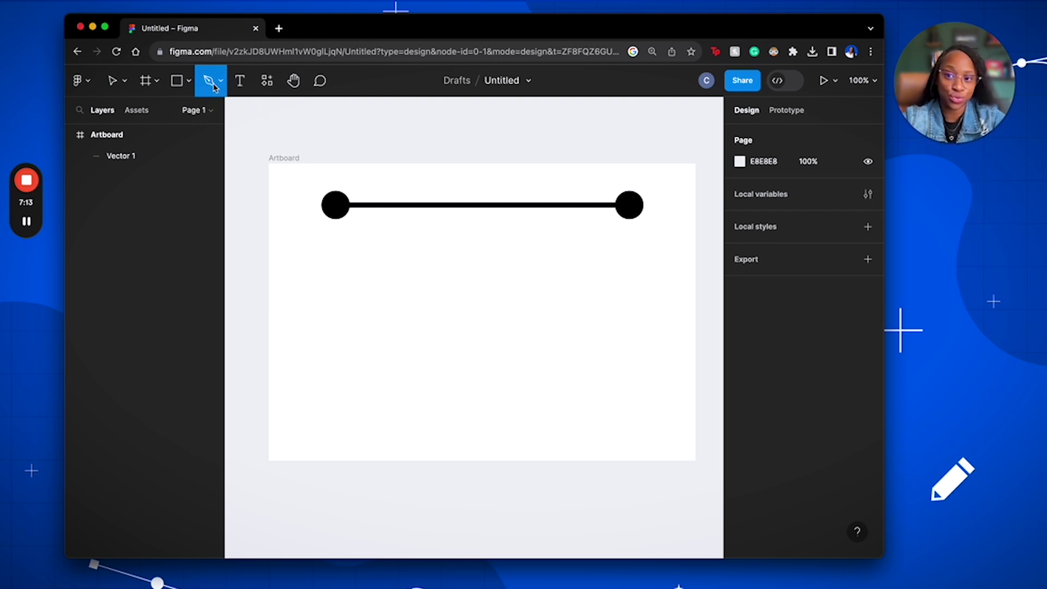
{"action": "left_click", "coordinate": [329, 279]}
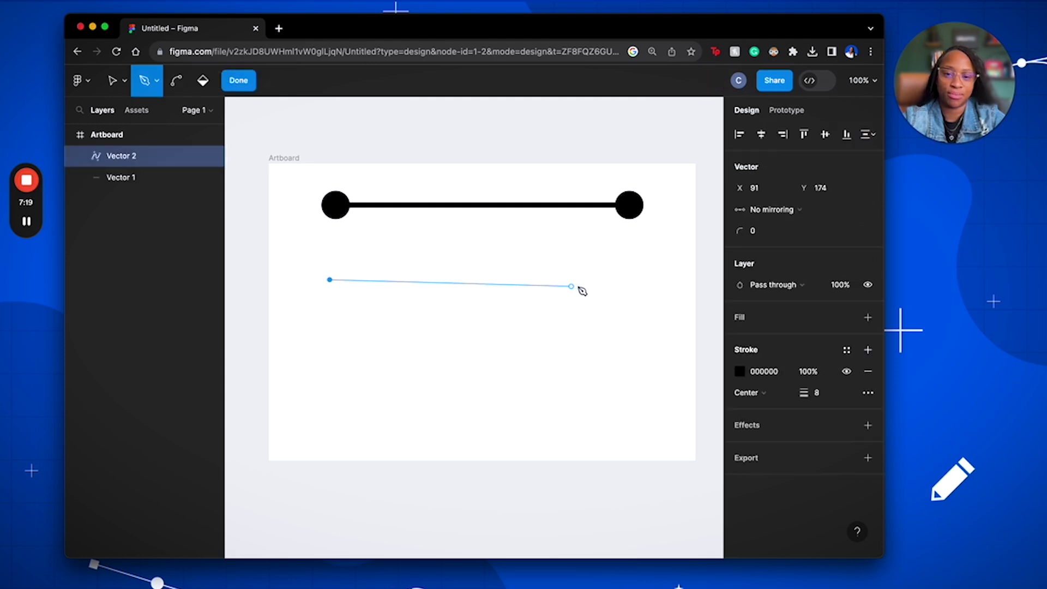
{"action": "left_click", "coordinate": [631, 280]}
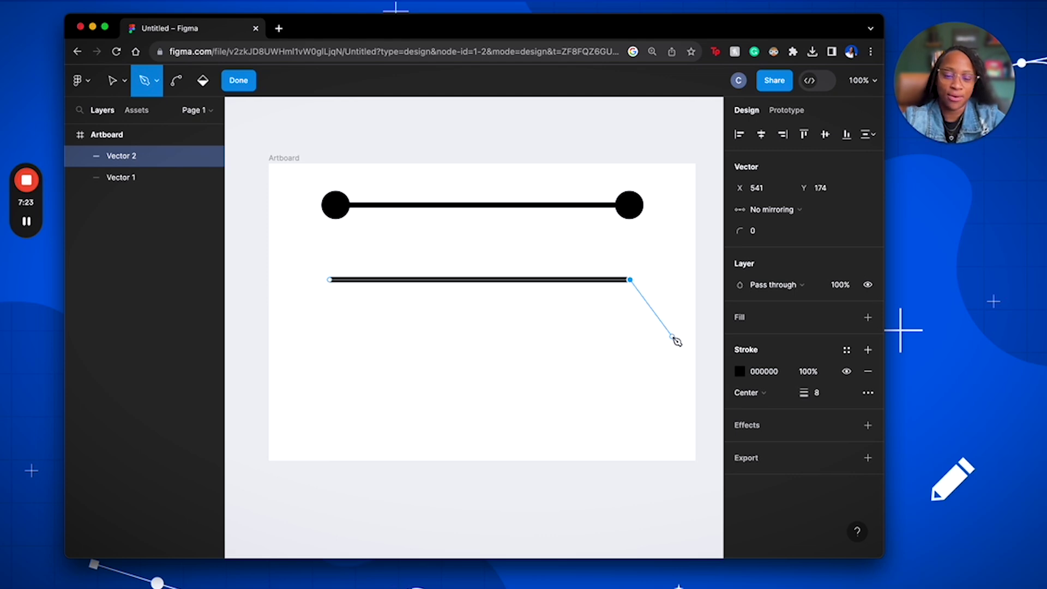
{"action": "key", "text": "Escape"}
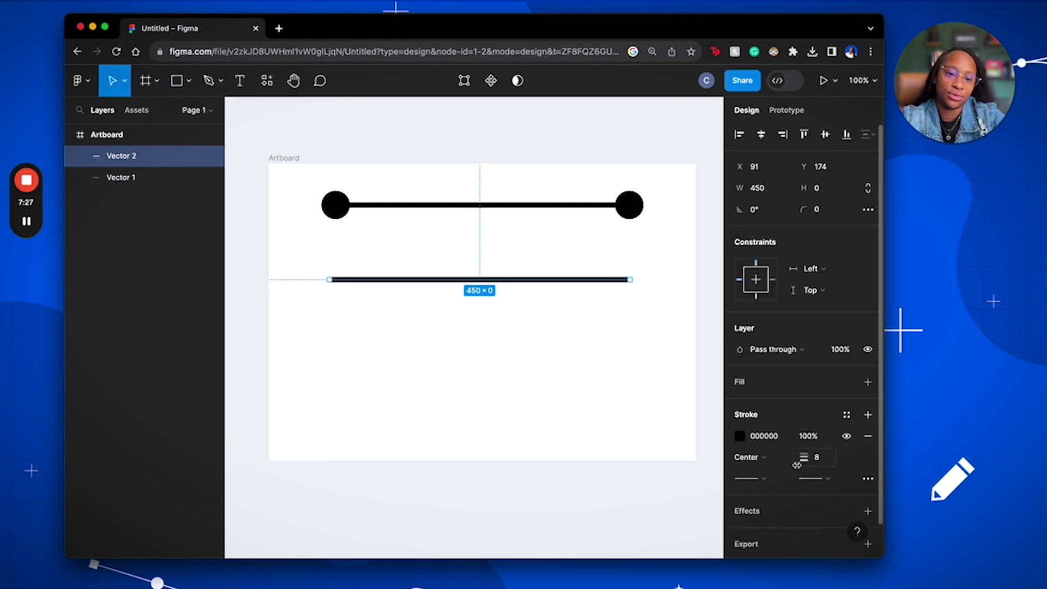
Change the second line's stroke style to Dash in the advanced stroke settings
{"action": "scroll", "coordinate": [831, 479], "scroll_direction": "down", "scroll_amount": 2}
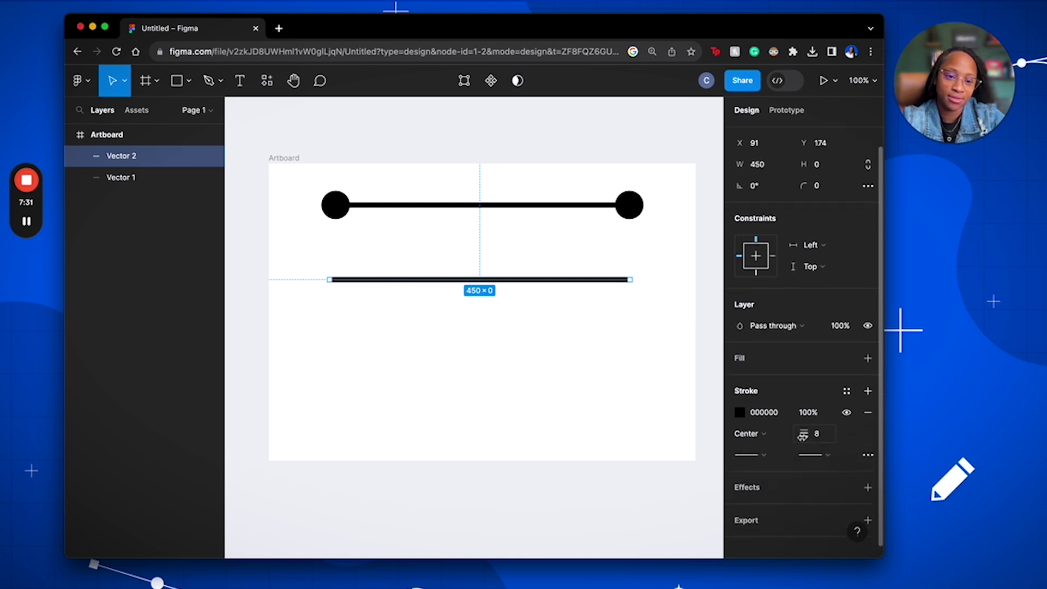
{"action": "left_click", "coordinate": [870, 458]}
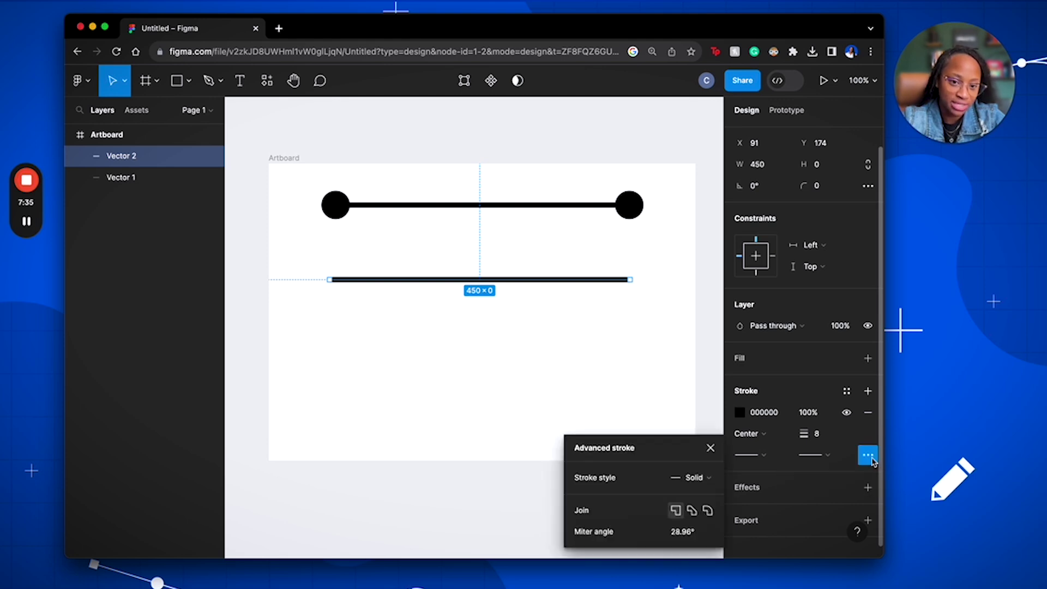
{"action": "left_click", "coordinate": [706, 480]}
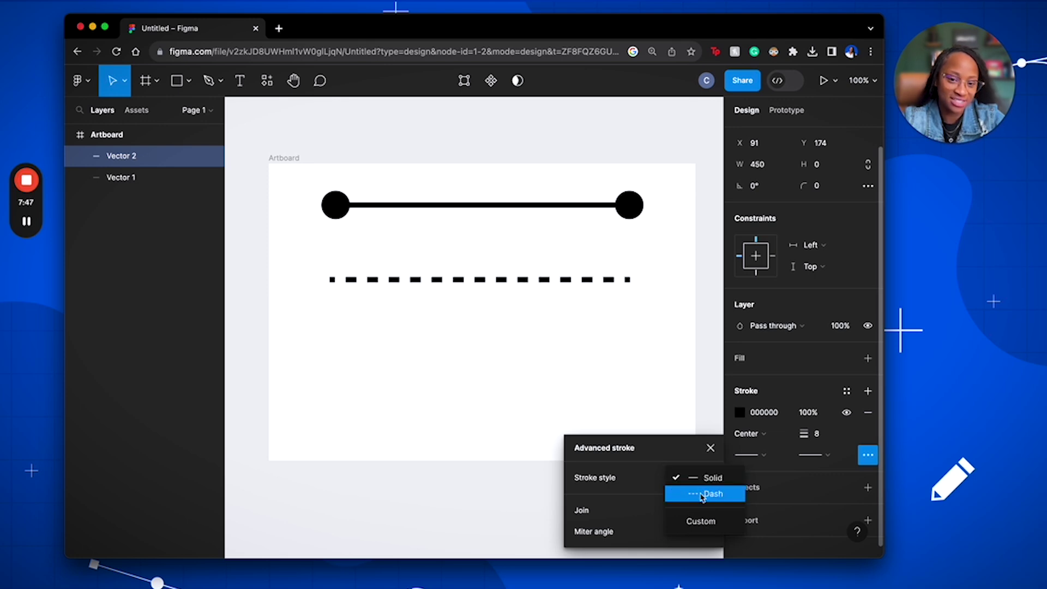
{"action": "left_click", "coordinate": [700, 500]}
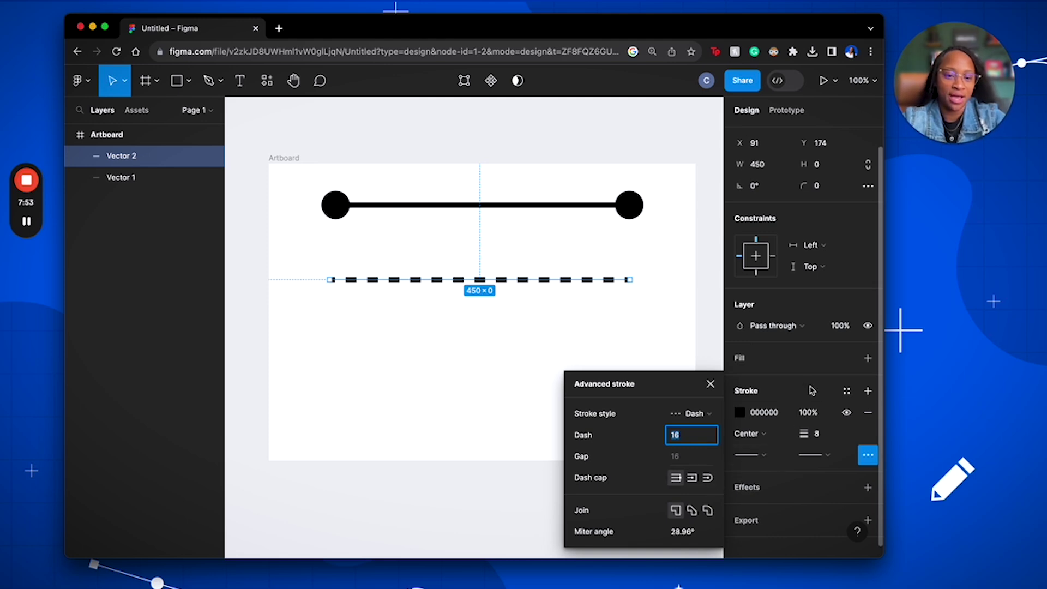
{"action": "left_click", "coordinate": [710, 385]}
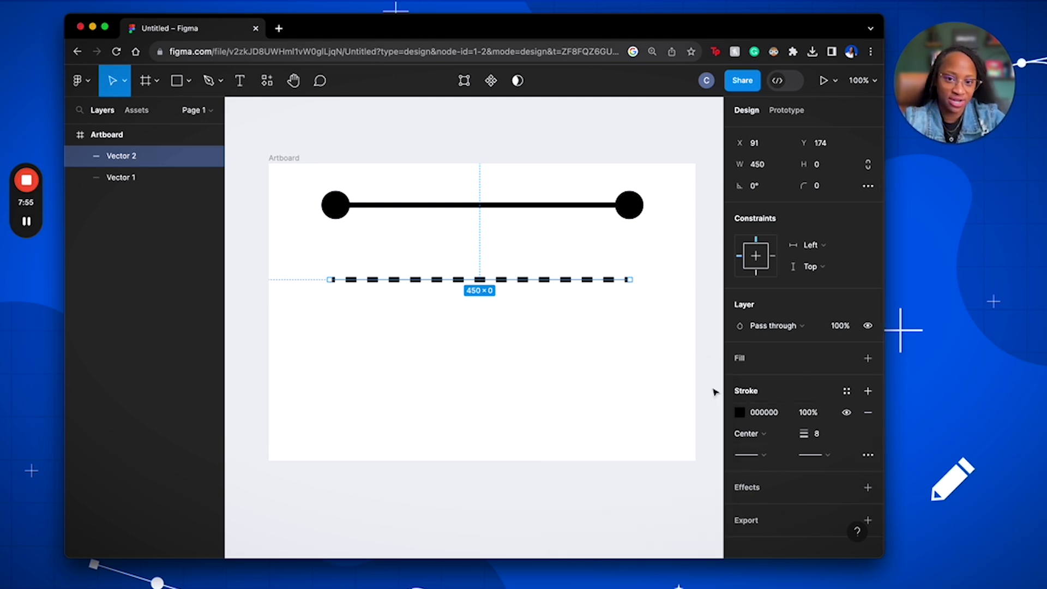
Give the dashed line a Line arrow at both ends and move it up closer to the circle-ended line
{"action": "left_click", "coordinate": [766, 457]}
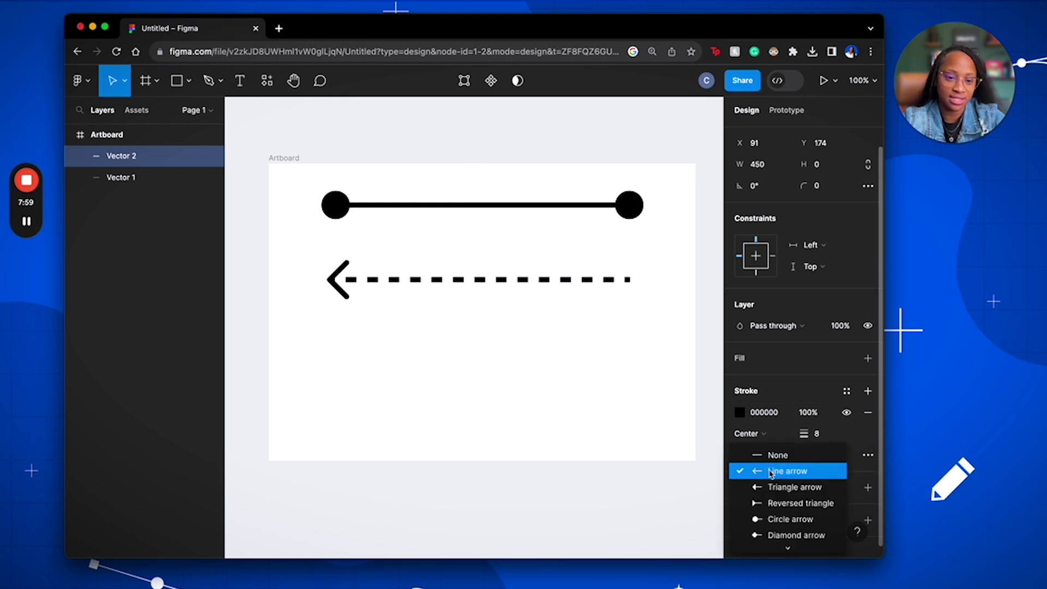
{"action": "left_click", "coordinate": [772, 479]}
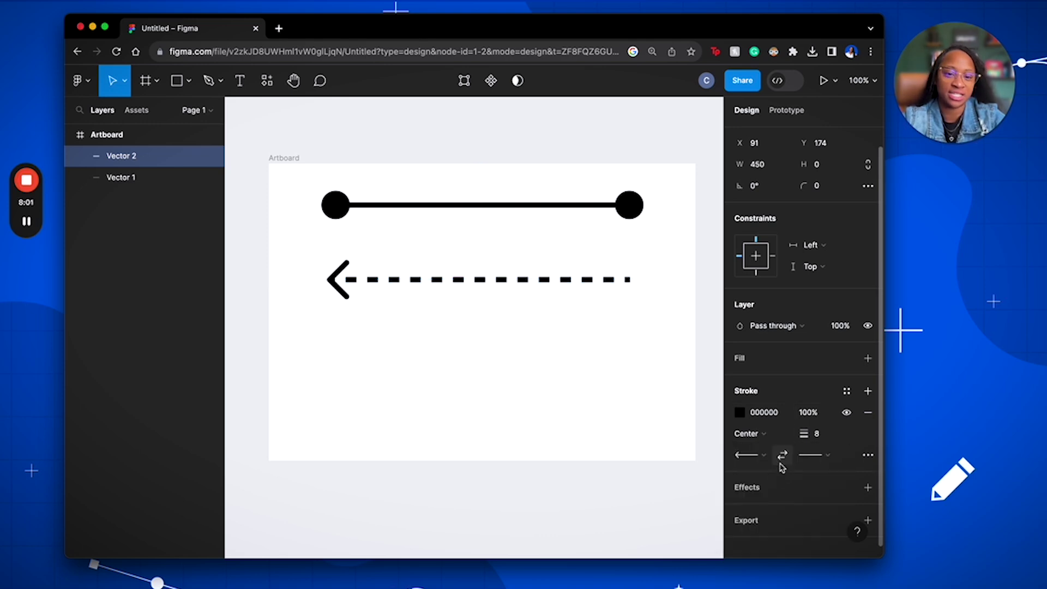
{"action": "left_click", "coordinate": [799, 458]}
{"action": "left_click", "coordinate": [805, 471]}
{"action": "left_click", "coordinate": [605, 403]}
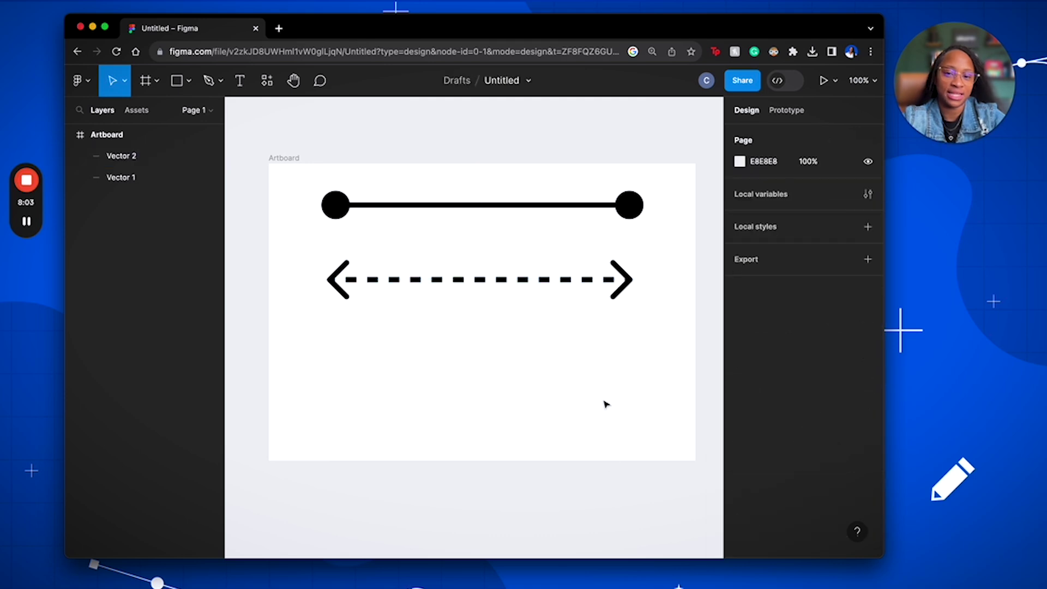
{"action": "left_click_drag", "start_coordinate": [574, 273], "coordinate": [574, 256]}
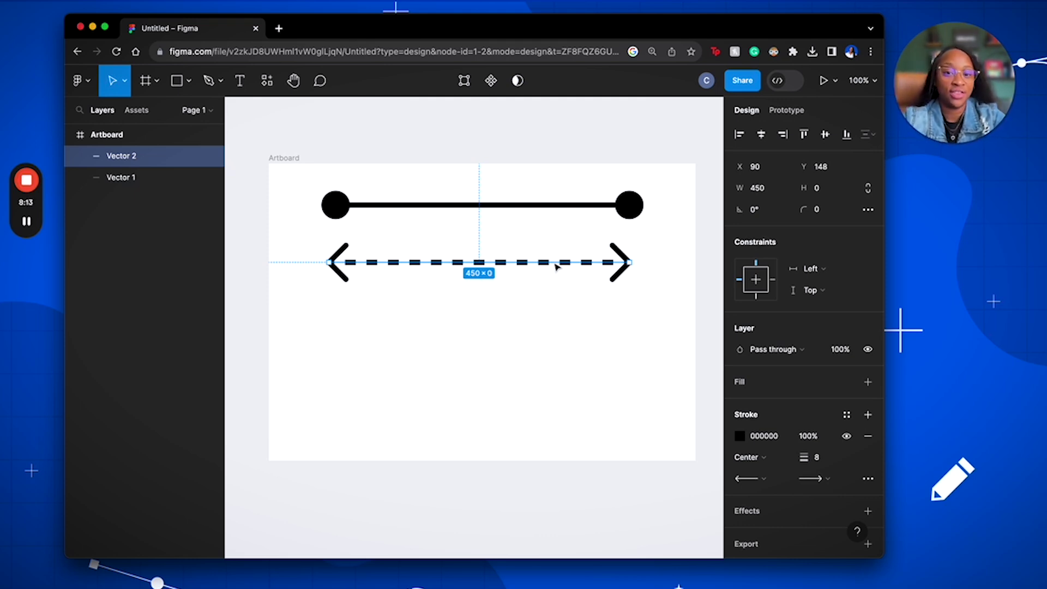
{"action": "left_click", "coordinate": [557, 312]}
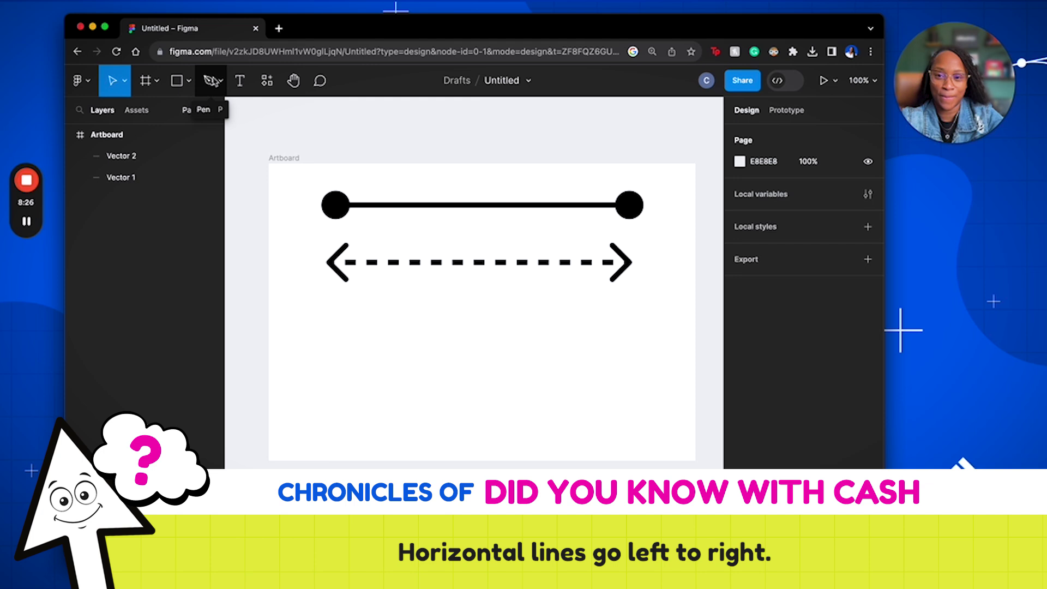
Extend the Artboard frame downward to a height of about 789
{"action": "left_click", "coordinate": [295, 162]}
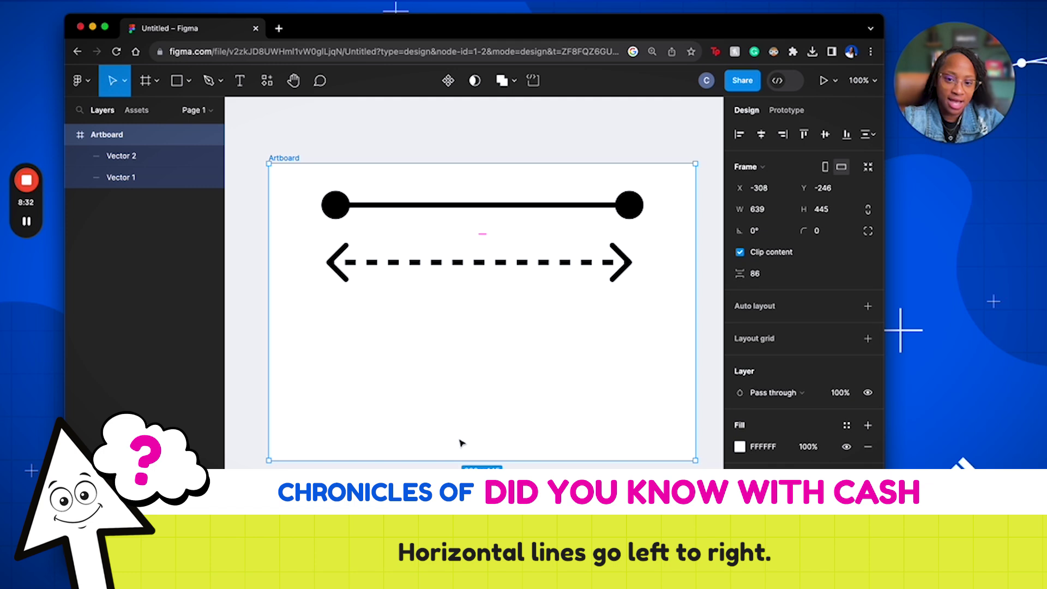
{"action": "left_click_drag", "start_coordinate": [493, 461], "coordinate": [488, 541]}
{"action": "scroll", "coordinate": [491, 546], "scroll_direction": "down", "scroll_amount": 3}
{"action": "scroll", "coordinate": [490, 547], "scroll_direction": "down", "scroll_amount": 5, "text": "ctrl"}
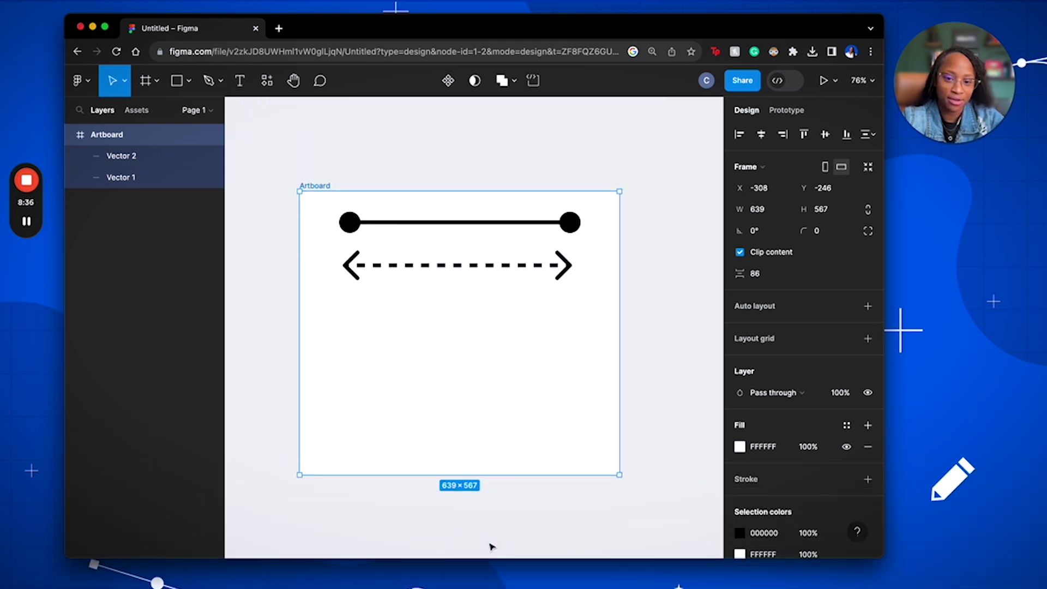
{"action": "left_click_drag", "start_coordinate": [501, 476], "coordinate": [502, 529]}
{"action": "scroll", "coordinate": [503, 531], "scroll_direction": "down", "scroll_amount": 2}
{"action": "left_click_drag", "start_coordinate": [522, 458], "coordinate": [523, 503]}
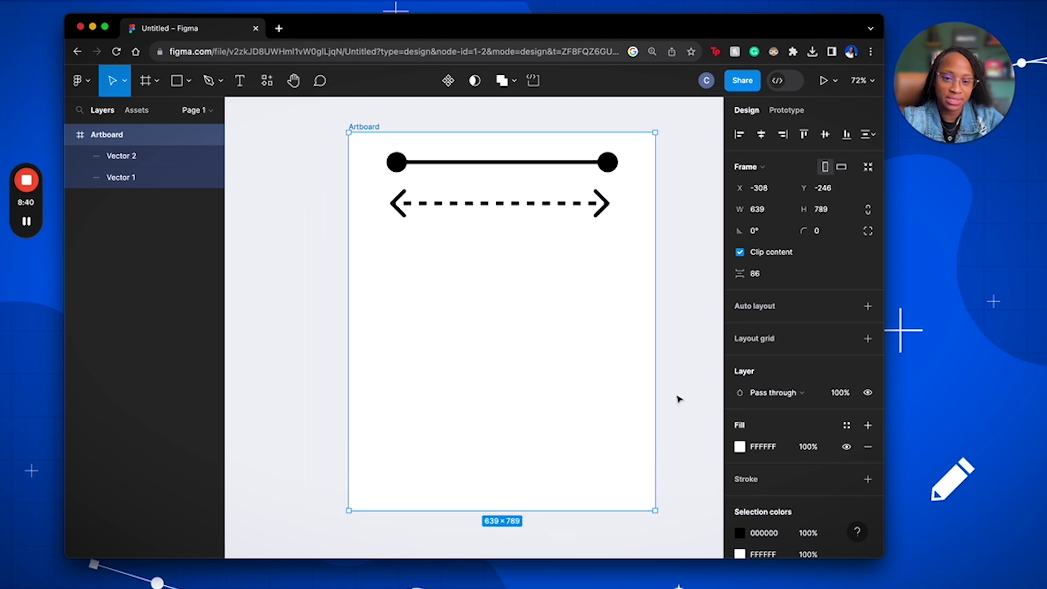
Widen the Artboard frame to the right to about 989
{"action": "scroll", "coordinate": [675, 399], "scroll_direction": "up", "scroll_amount": 1}
{"action": "scroll", "coordinate": [674, 399], "scroll_direction": "right", "scroll_amount": 2}
{"action": "left_click_drag", "start_coordinate": [609, 388], "coordinate": [722, 394]}
{"action": "scroll", "coordinate": [556, 403], "scroll_direction": "down", "scroll_amount": 3}
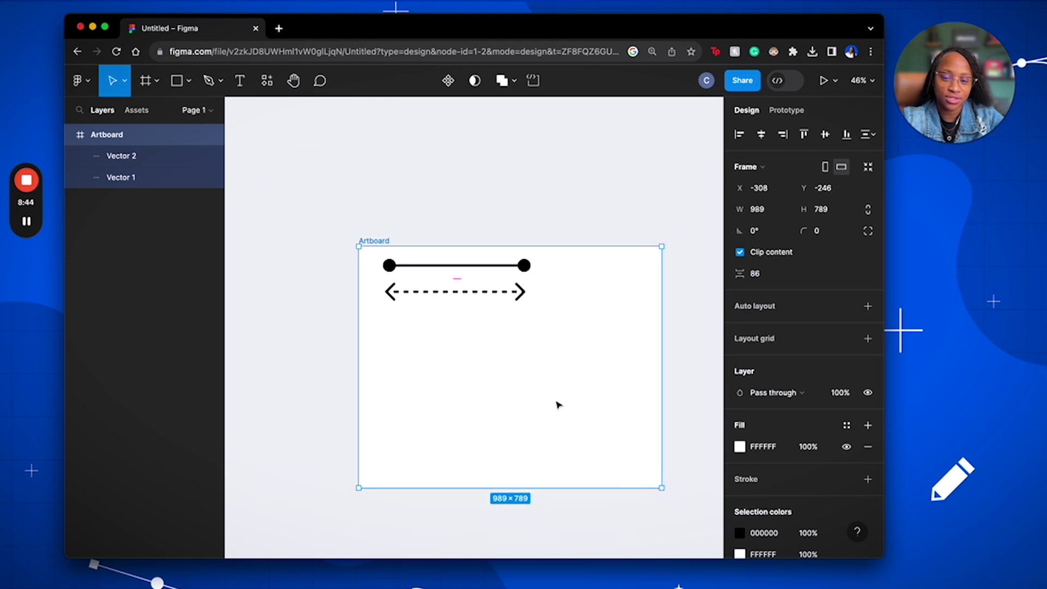
{"action": "scroll", "coordinate": [556, 403], "scroll_direction": "up", "scroll_amount": 3}
{"action": "scroll", "coordinate": [556, 404], "scroll_direction": "down", "scroll_amount": 2}
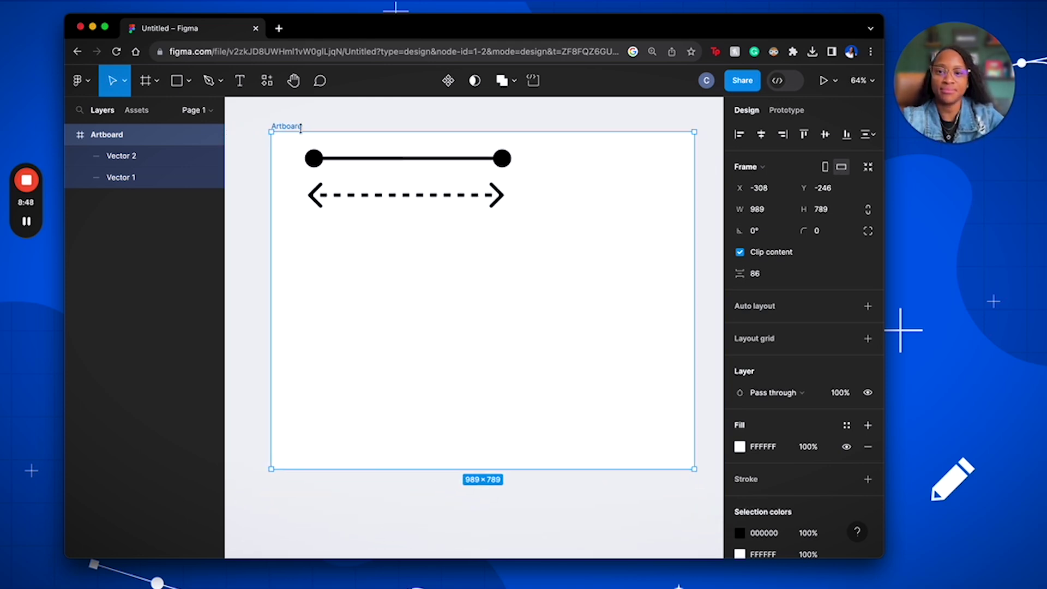
Draw a vertical straight line about 423 long with the Pen tool, beside the two horizontal lines on the Artboard
{"action": "left_click", "coordinate": [328, 114]}
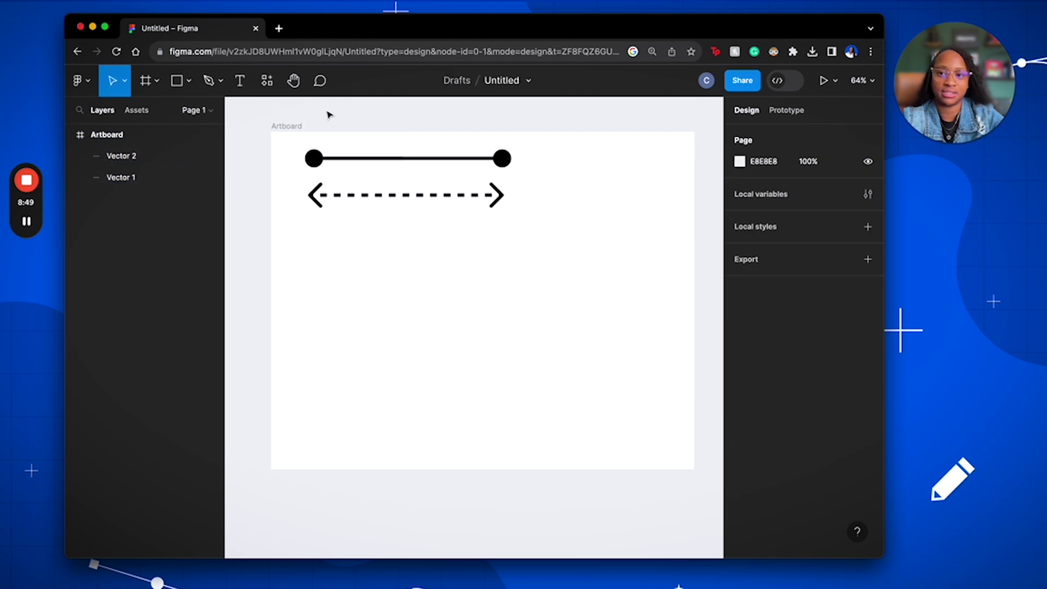
{"action": "left_click", "coordinate": [210, 83]}
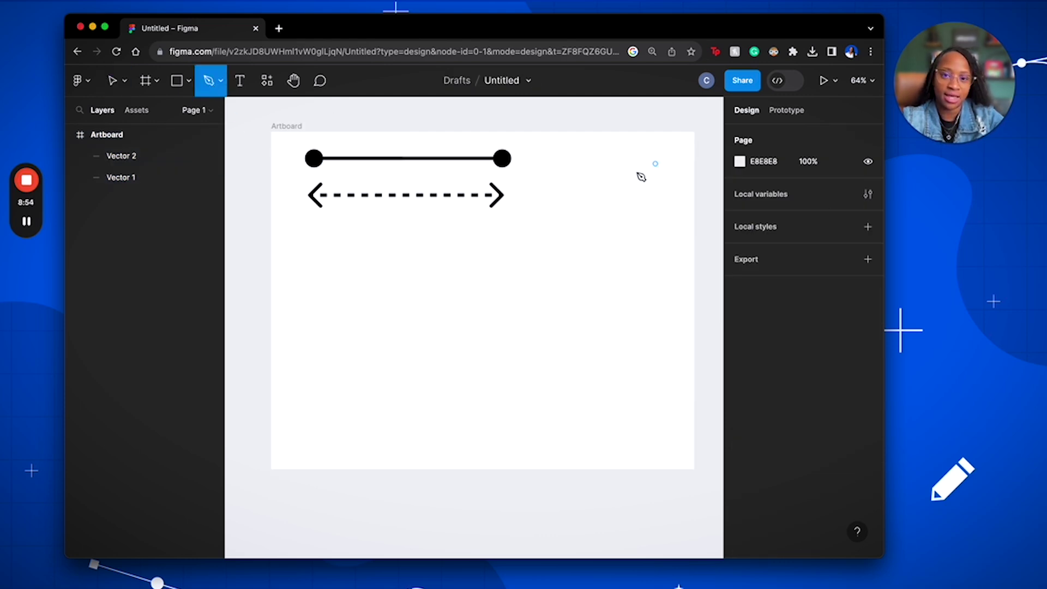
{"action": "left_click", "coordinate": [577, 155]}
{"action": "left_click", "coordinate": [559, 155]}
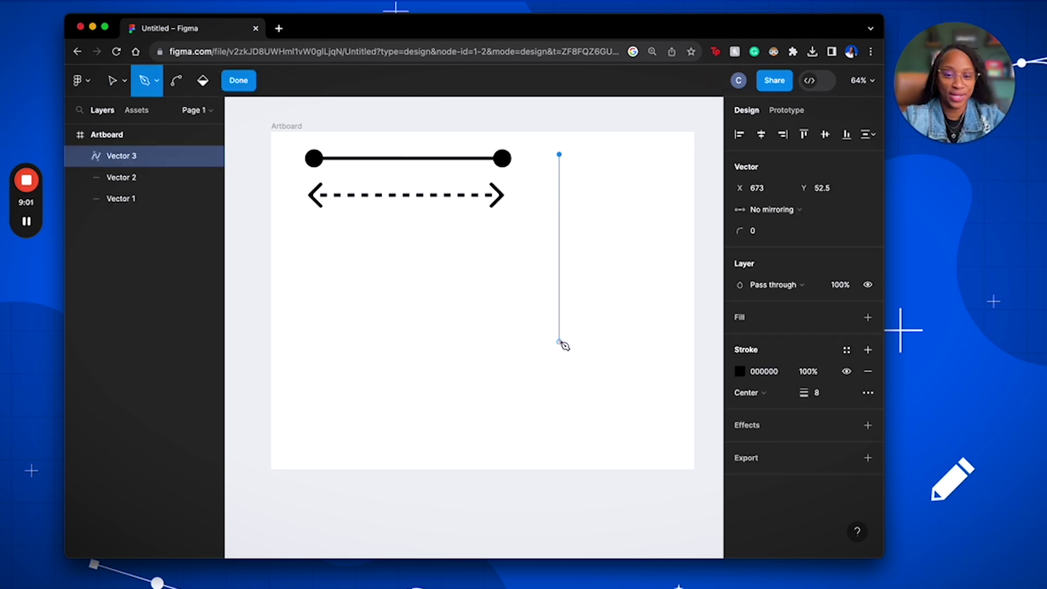
{"action": "left_click", "coordinate": [559, 342]}
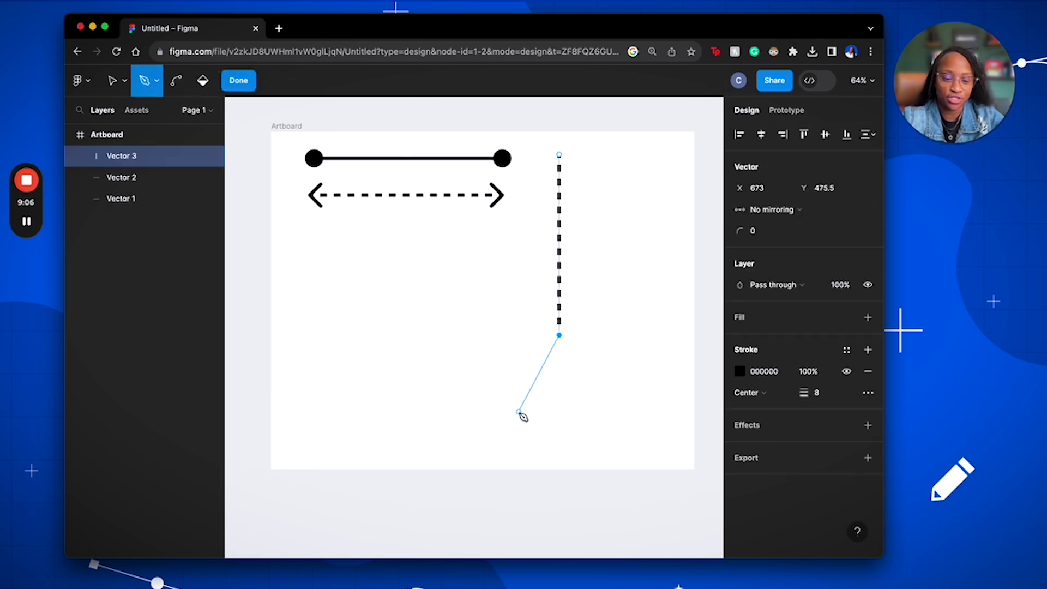
{"action": "key", "text": "Escape"}
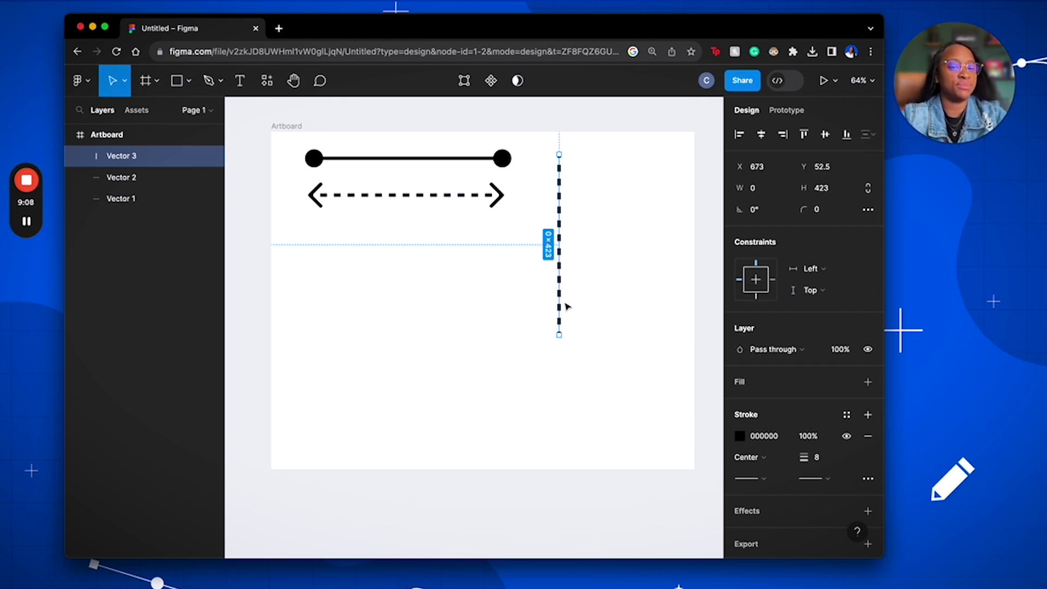
Change the vertical line's stroke style to Solid in the advanced stroke settings
{"action": "left_click", "coordinate": [867, 487]}
{"action": "left_click", "coordinate": [709, 416]}
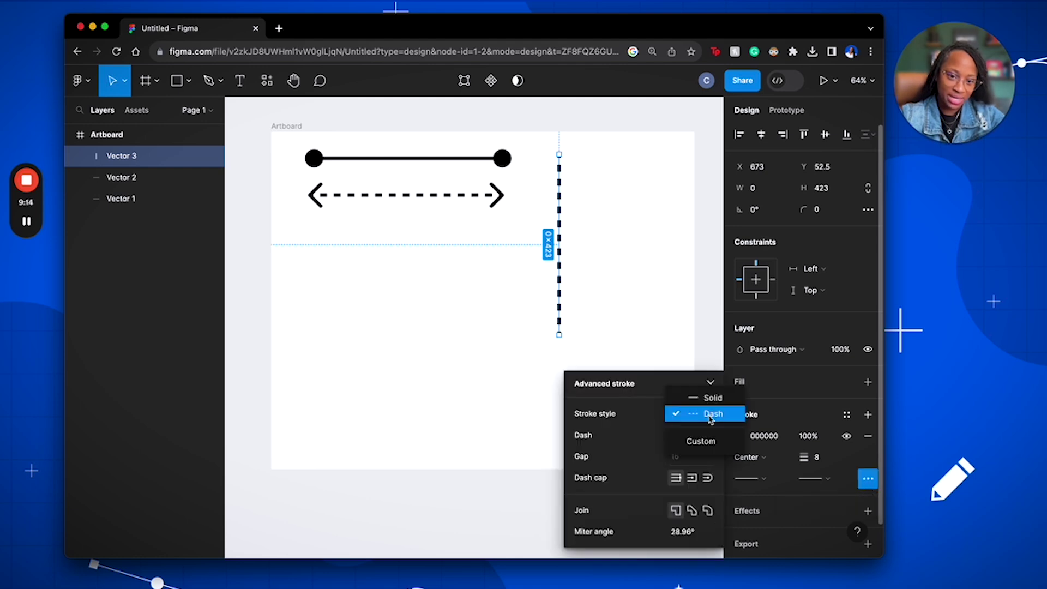
{"action": "left_click", "coordinate": [712, 403]}
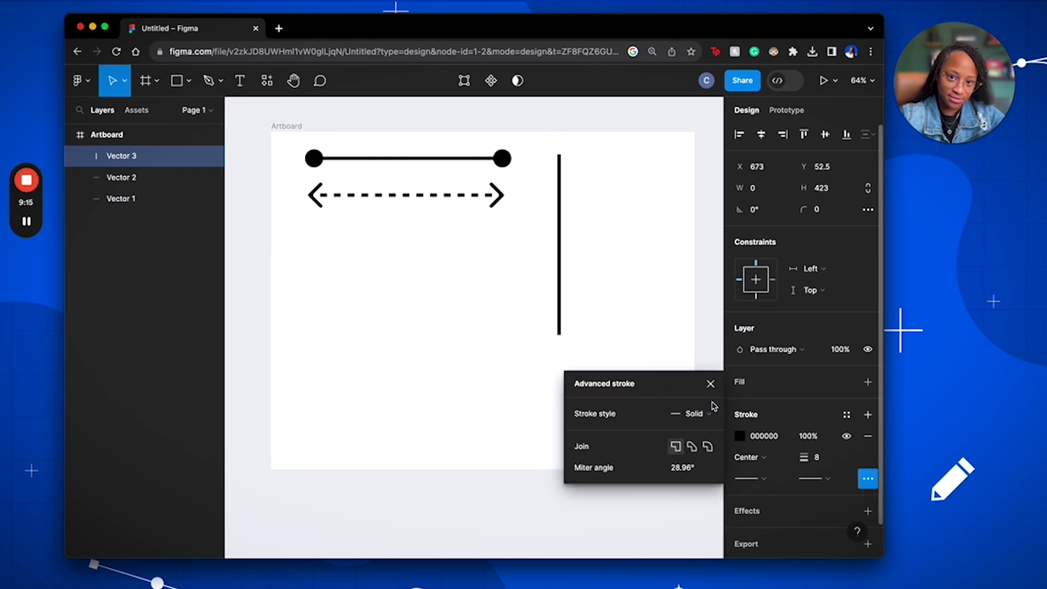
Give the vertical line a Diamond arrow at both ends and move it slightly right to about X 687, Y 54
{"action": "left_click", "coordinate": [768, 483]}
{"action": "scroll", "coordinate": [777, 491], "scroll_direction": "down", "scroll_amount": 1}
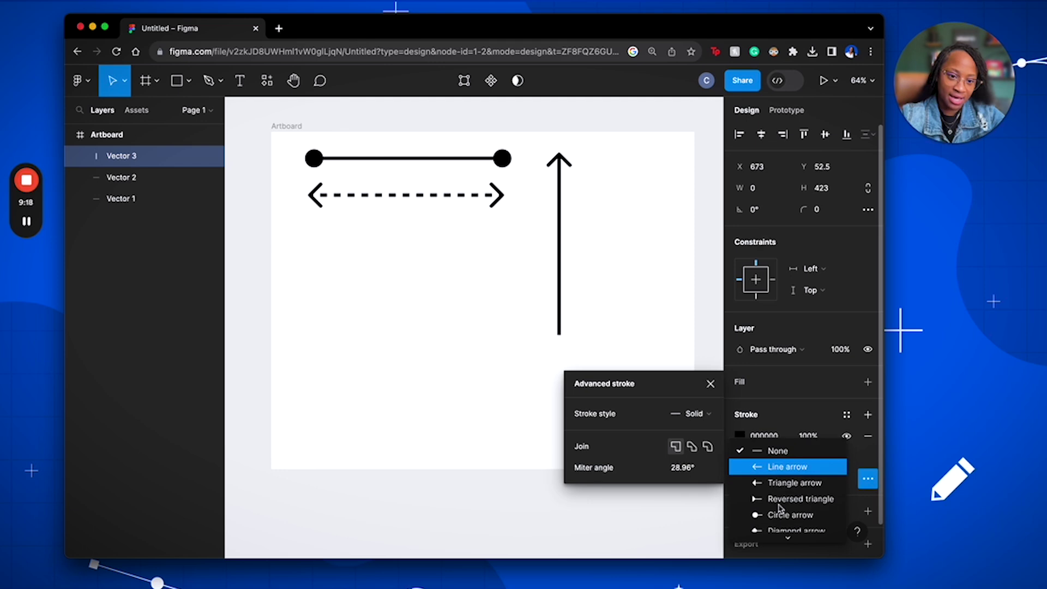
{"action": "scroll", "coordinate": [787, 507], "scroll_direction": "down", "scroll_amount": 1}
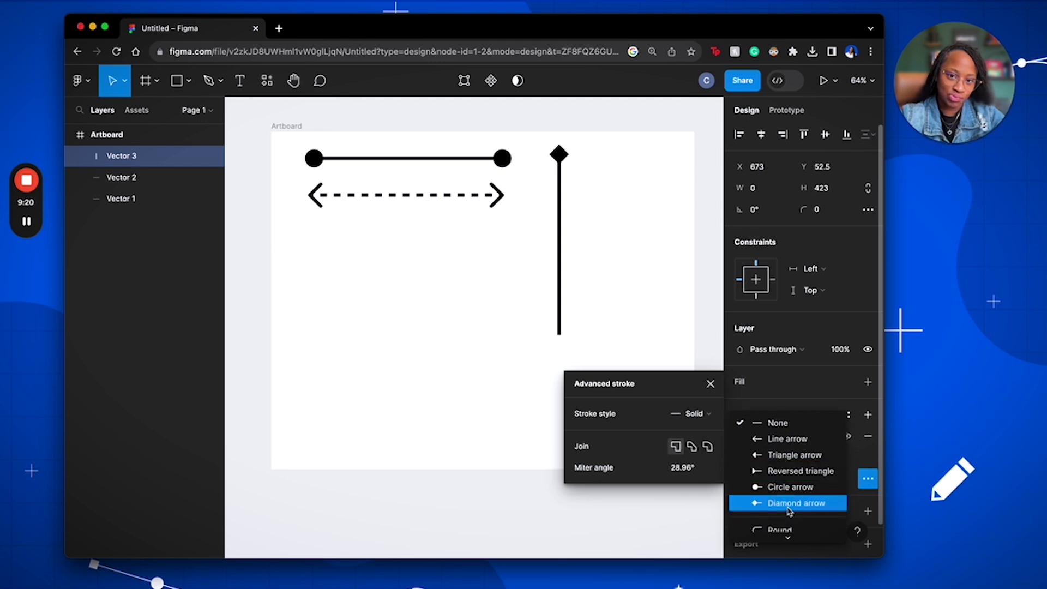
{"action": "left_click", "coordinate": [787, 505]}
{"action": "left_click", "coordinate": [819, 481]}
{"action": "scroll", "coordinate": [785, 526], "scroll_direction": "down", "scroll_amount": 1}
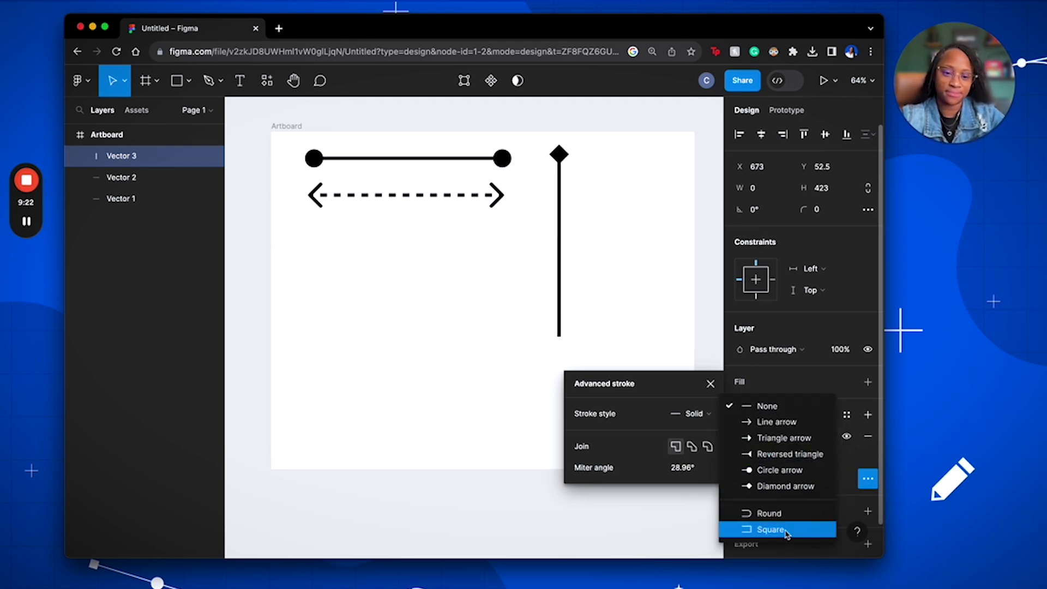
{"action": "left_click", "coordinate": [764, 486]}
{"action": "left_click", "coordinate": [647, 289]}
{"action": "left_click_drag", "start_coordinate": [561, 289], "coordinate": [568, 286]}
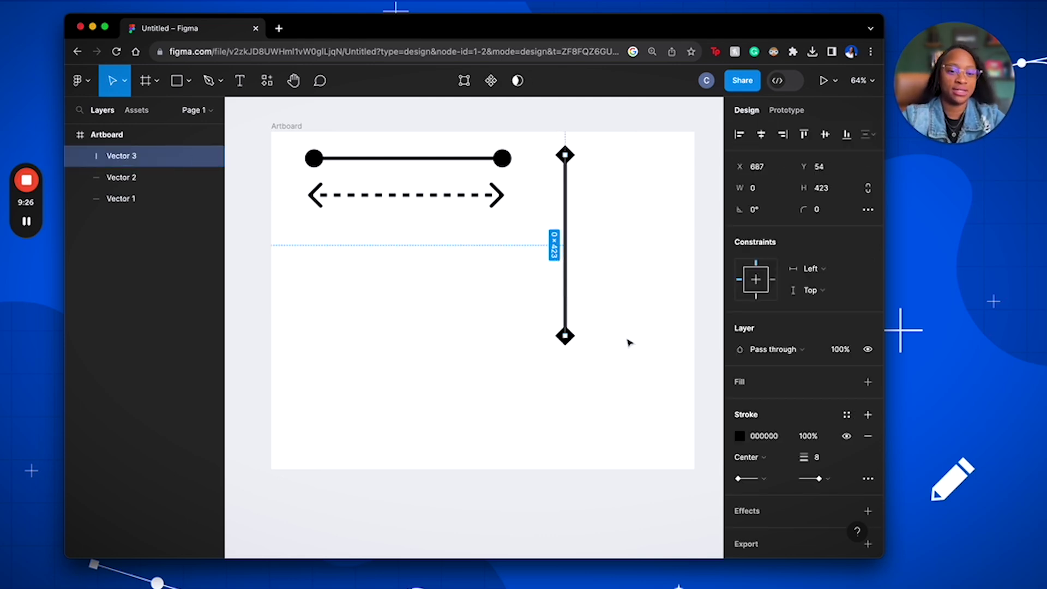
Change the vertical line's stroke color to a bright teal, 20D0C6
{"action": "left_click", "coordinate": [740, 436]}
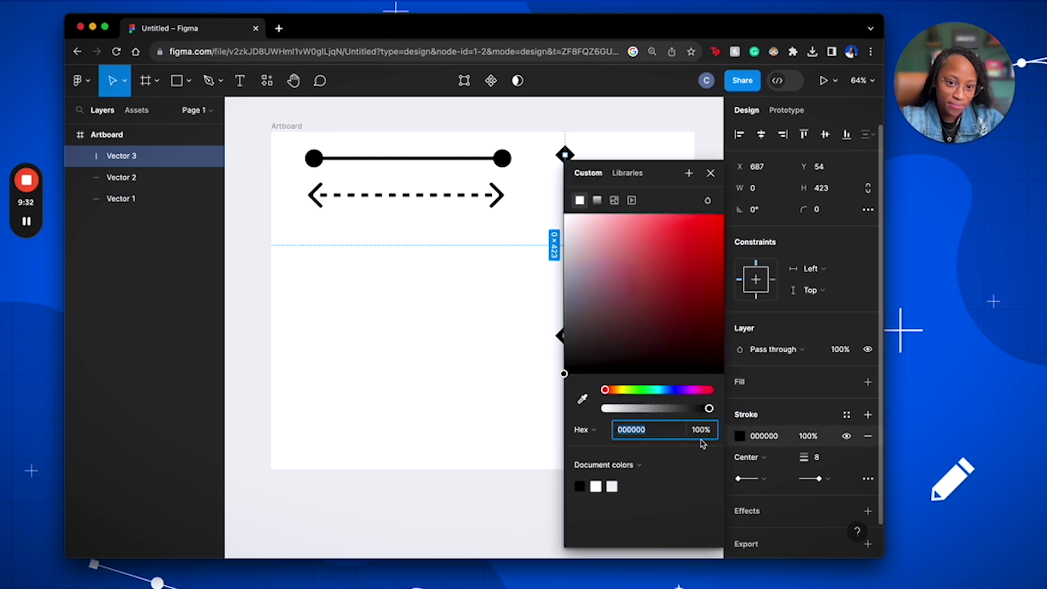
{"action": "left_click_drag", "start_coordinate": [711, 263], "coordinate": [701, 249]}
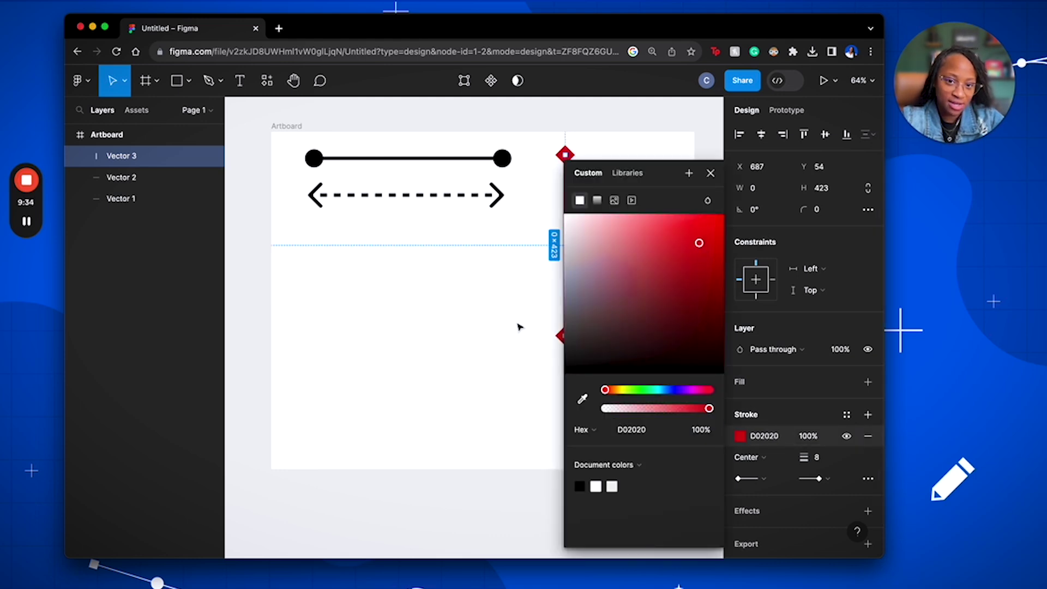
{"action": "scroll", "coordinate": [516, 325], "scroll_direction": "right", "scroll_amount": 3}
{"action": "left_click", "coordinate": [658, 391]}
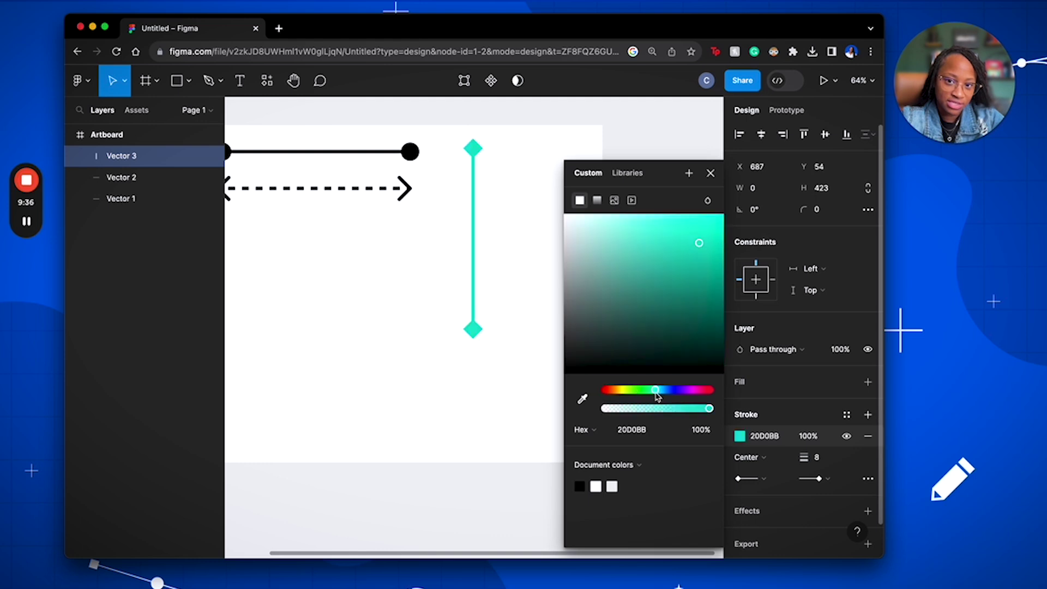
{"action": "left_click", "coordinate": [710, 173]}
Move the teal vertical line further right on the Artboard, to about X 776, Y 51
{"action": "left_click", "coordinate": [533, 277]}
{"action": "scroll", "coordinate": [526, 286], "scroll_direction": "left", "scroll_amount": 5}
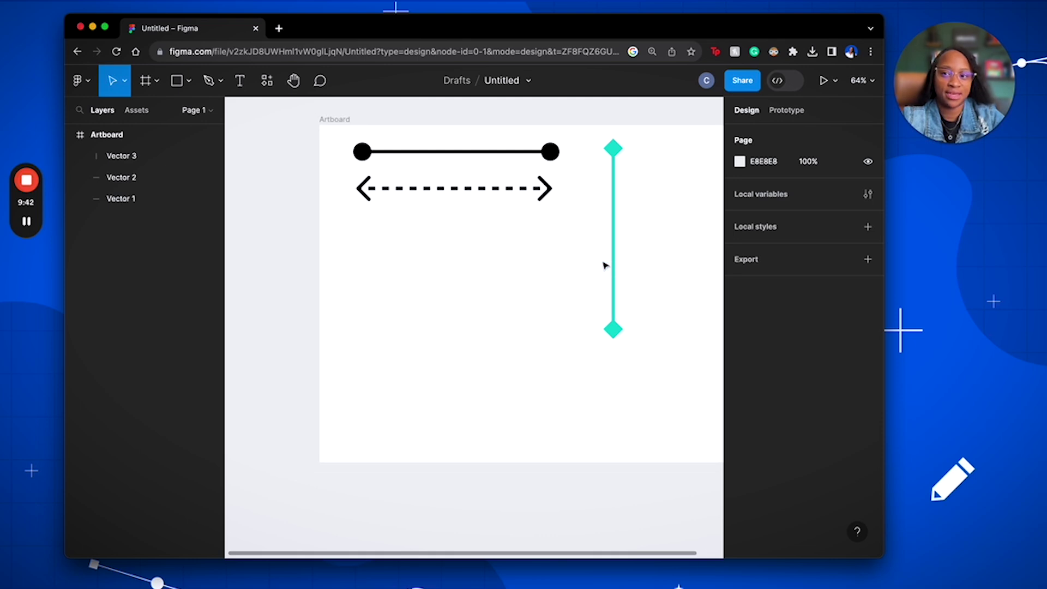
{"action": "left_click_drag", "start_coordinate": [615, 257], "coordinate": [603, 261]}
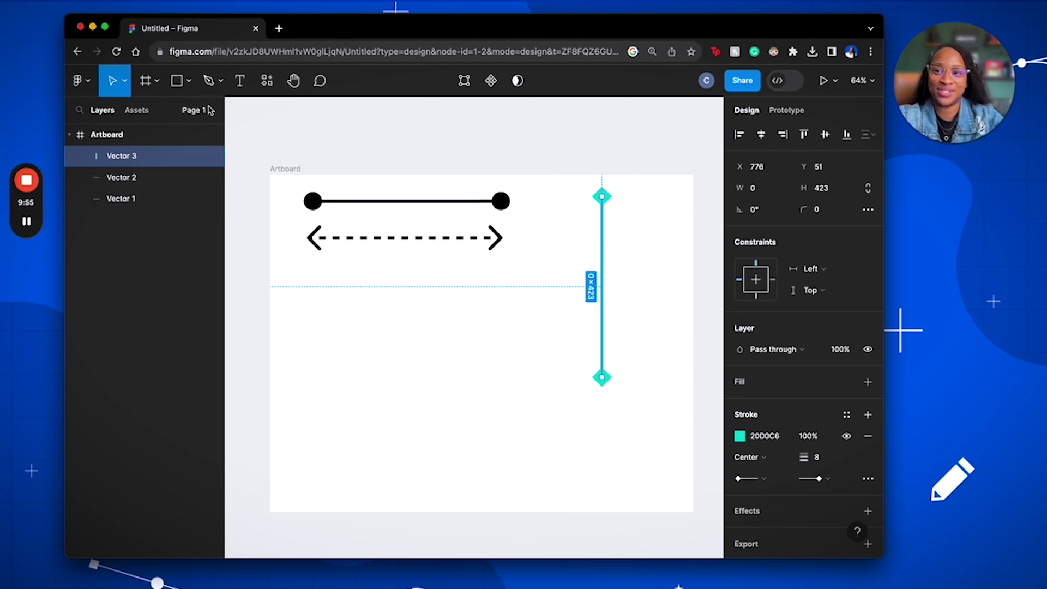
{"action": "left_click", "coordinate": [372, 350]}
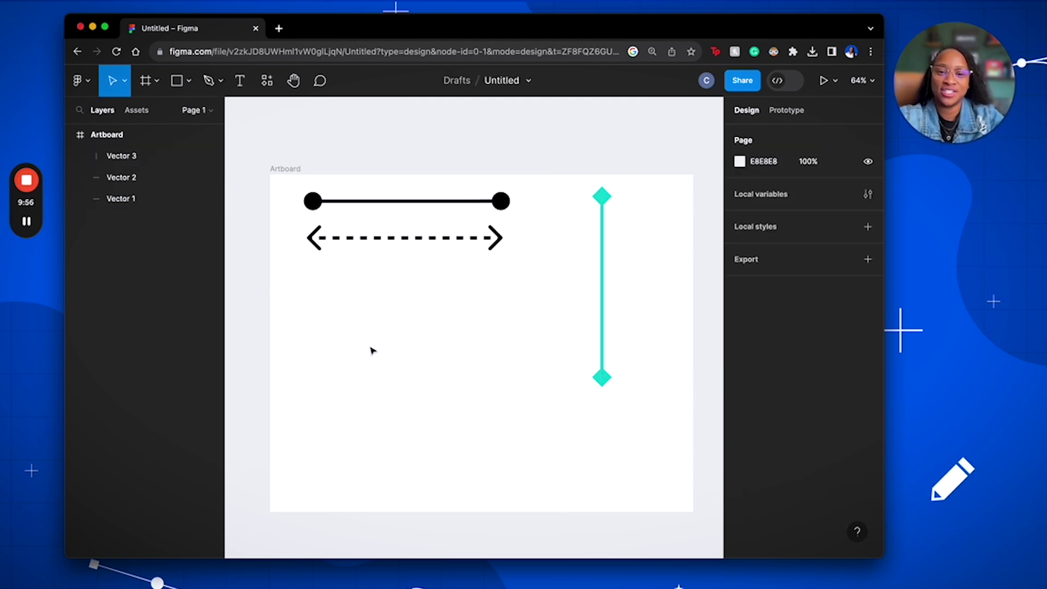
Draw an open zigzag of ten points, about 440 by 98.5, with the Pen tool below the dashed line
{"action": "left_click", "coordinate": [210, 83]}
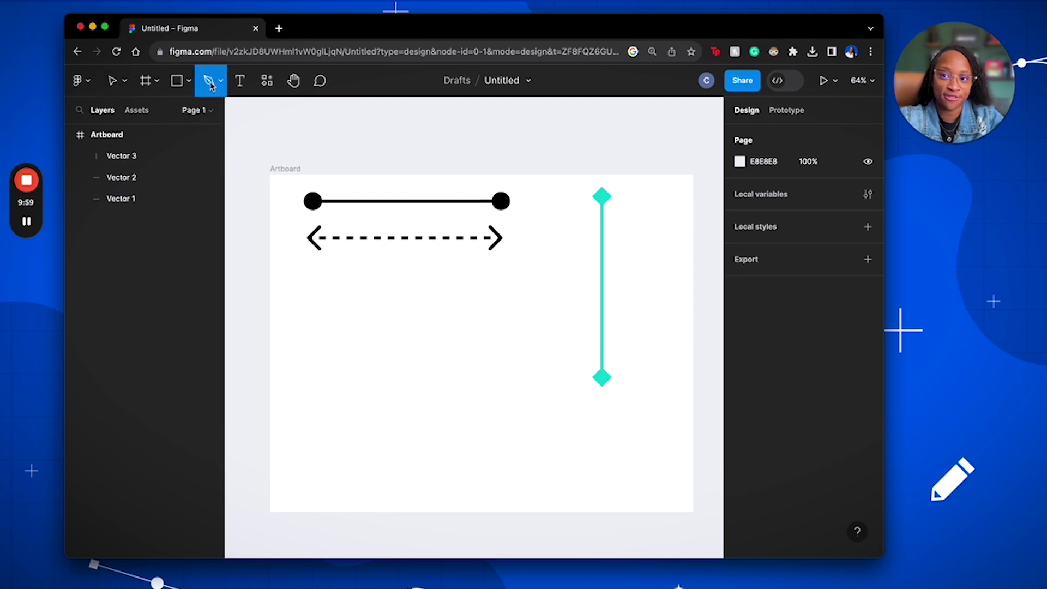
{"action": "left_click", "coordinate": [302, 334]}
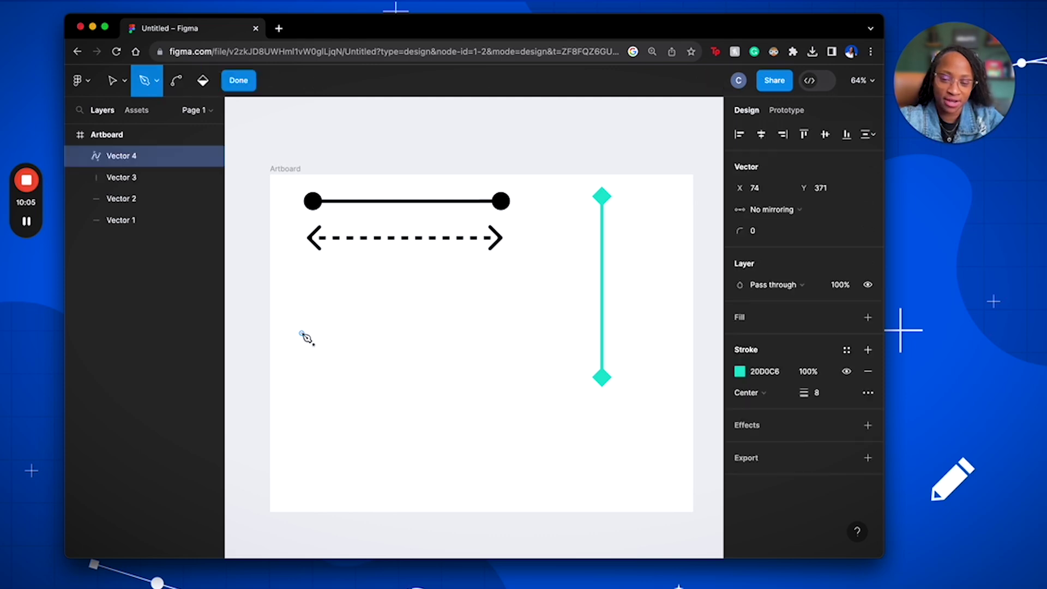
{"action": "left_click", "coordinate": [324, 291]}
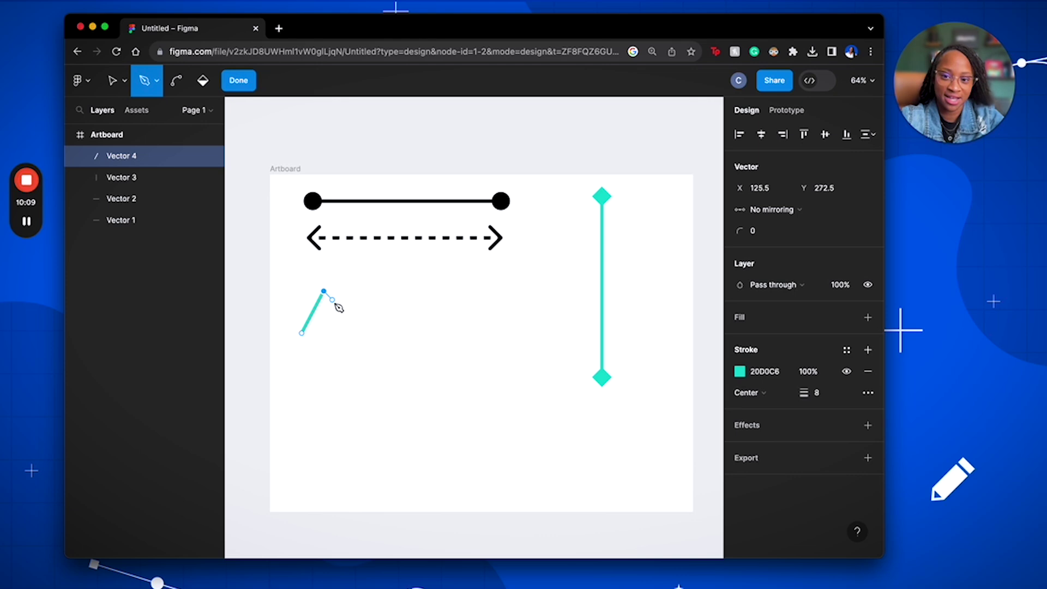
{"action": "left_click", "coordinate": [344, 333]}
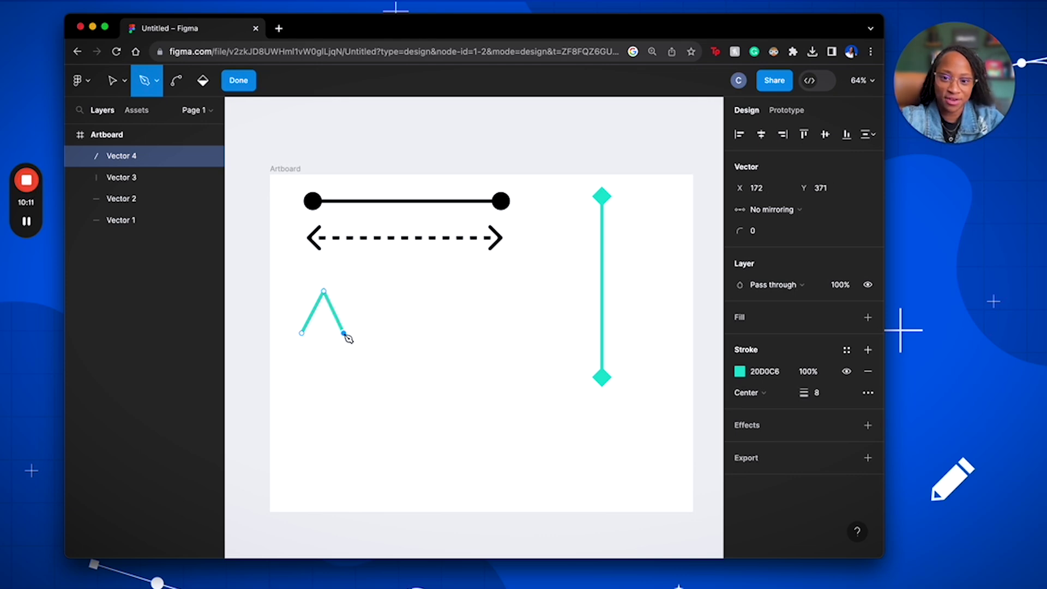
{"action": "left_click", "coordinate": [366, 291]}
{"action": "left_click", "coordinate": [387, 333]}
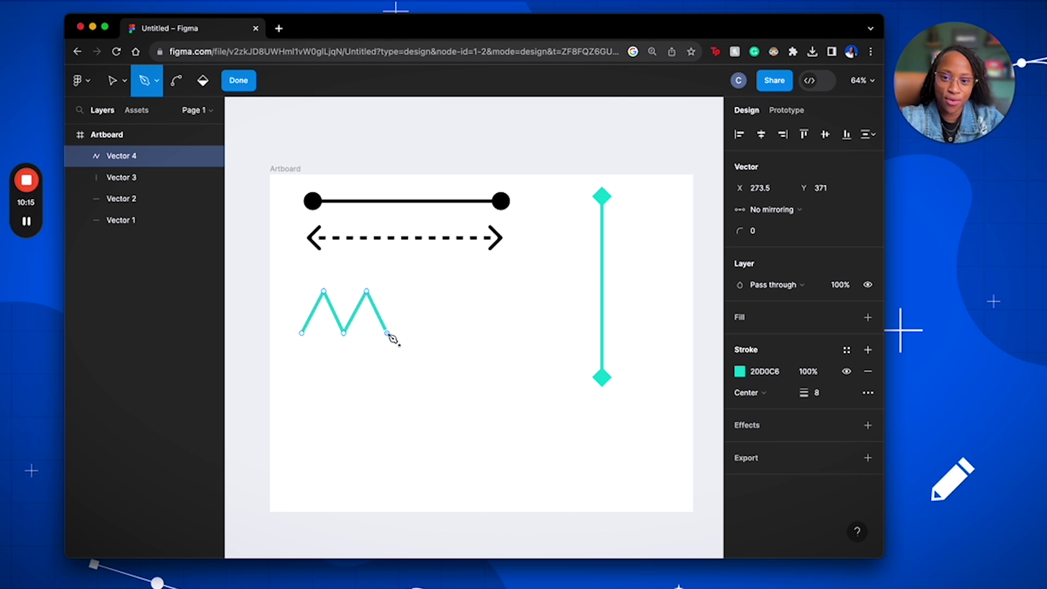
{"action": "left_click", "coordinate": [405, 291]}
{"action": "left_click", "coordinate": [429, 332]}
{"action": "left_click", "coordinate": [446, 291]}
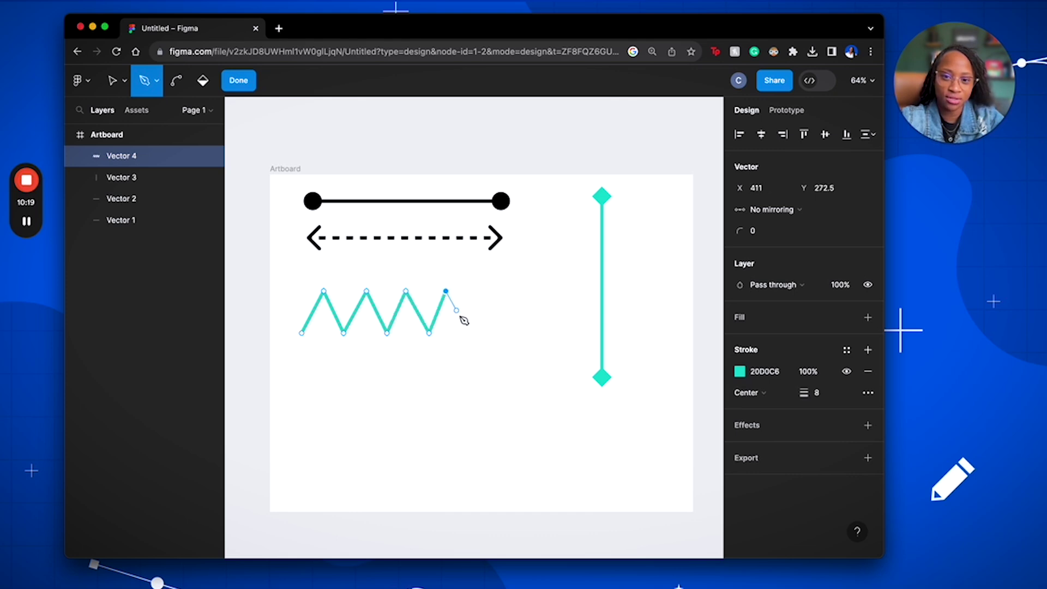
{"action": "left_click", "coordinate": [469, 333]}
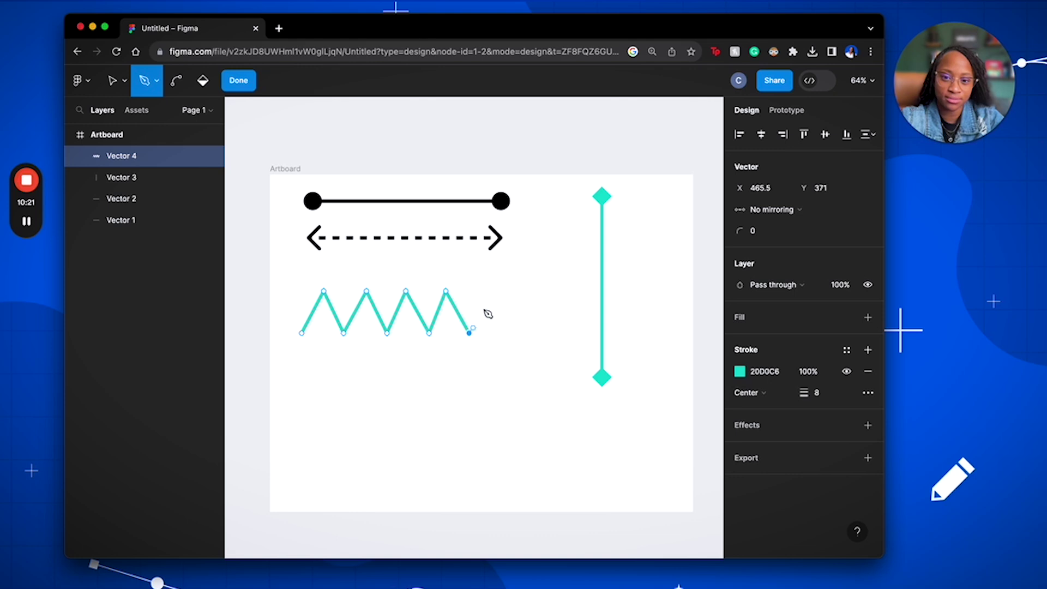
{"action": "left_click", "coordinate": [490, 292]}
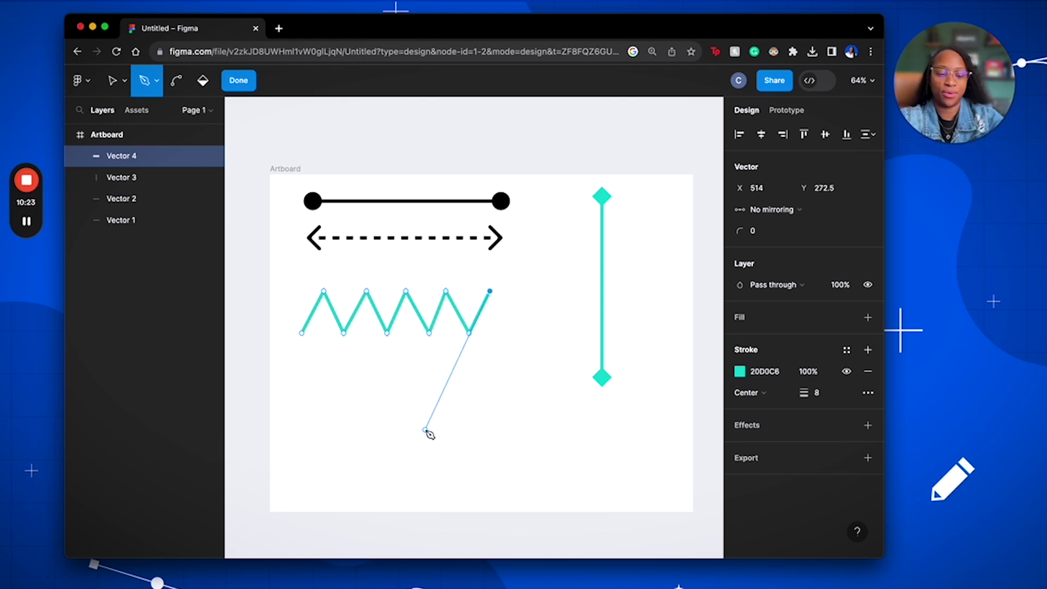
{"action": "key", "text": "Return"}
{"action": "left_click", "coordinate": [490, 402]}
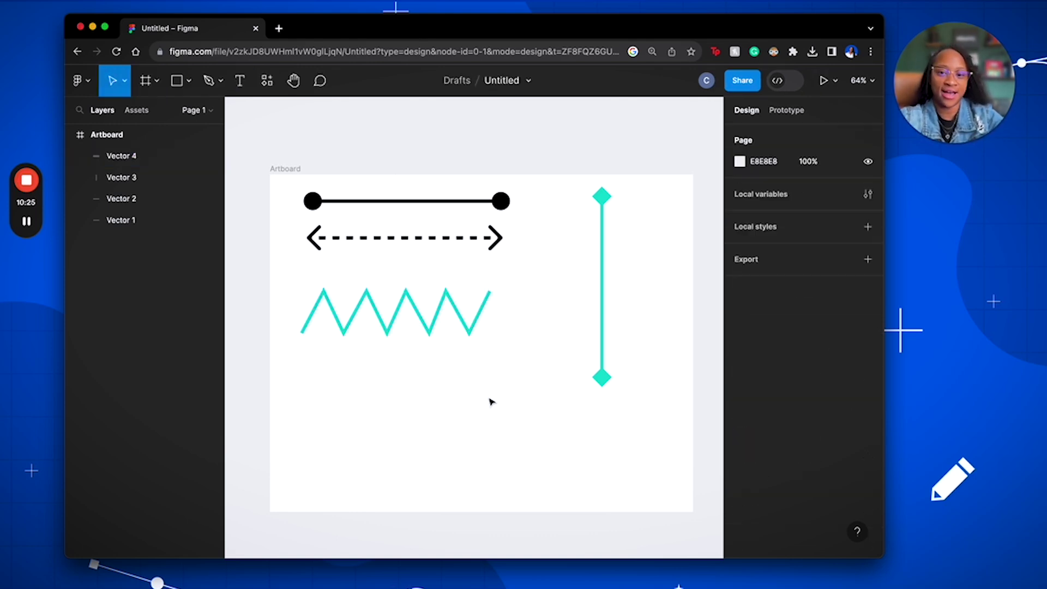
Set the zigzag's stroke weight to 27 and its stroke color to yellow-green, CDD020
{"action": "left_click", "coordinate": [468, 323]}
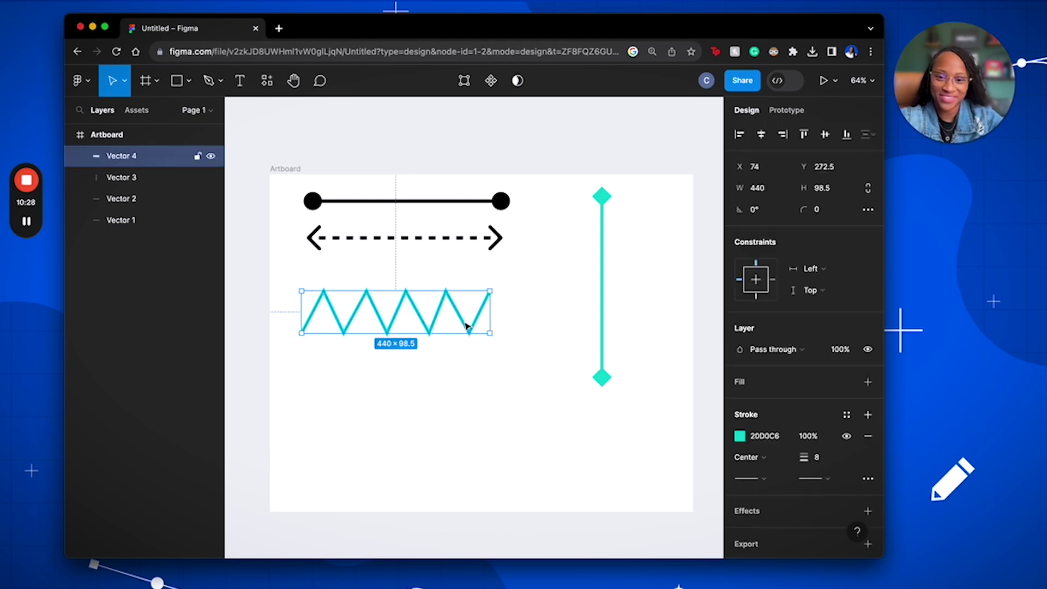
{"action": "left_click", "coordinate": [802, 461]}
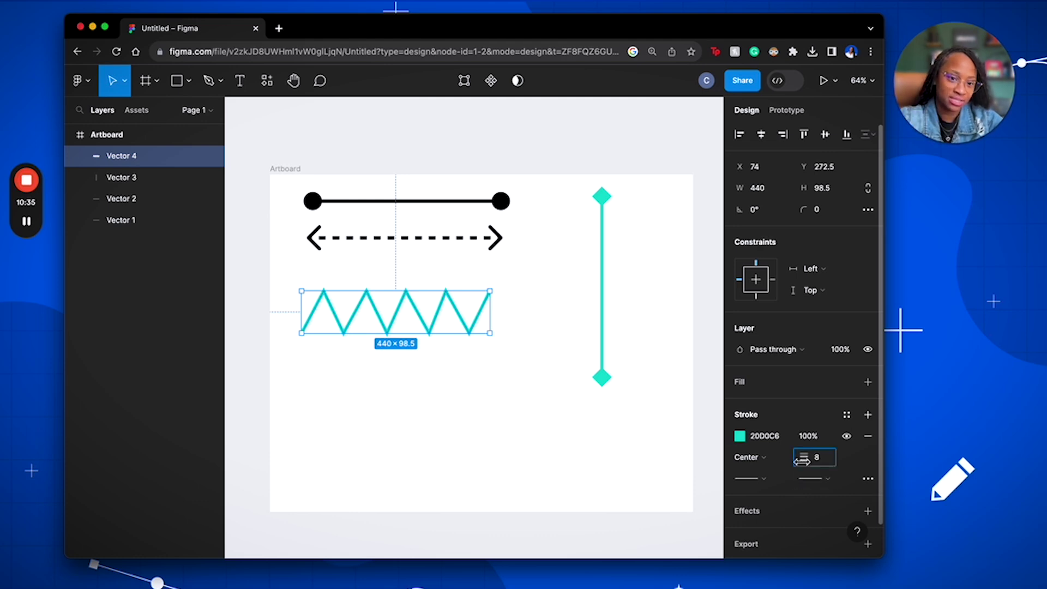
{"action": "left_click_drag", "start_coordinate": [802, 460], "coordinate": [827, 459]}
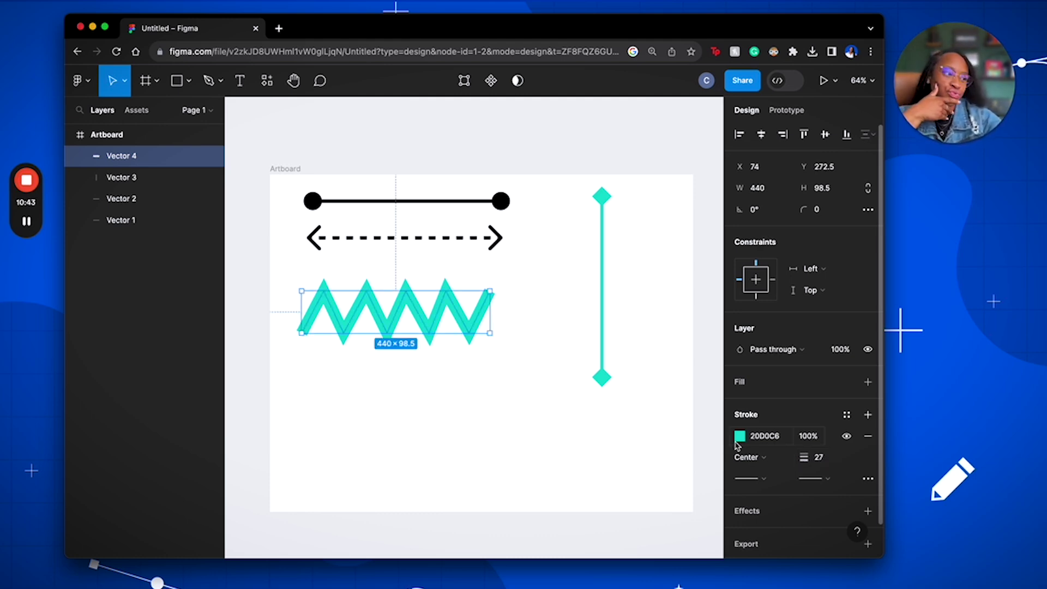
{"action": "left_click", "coordinate": [740, 437]}
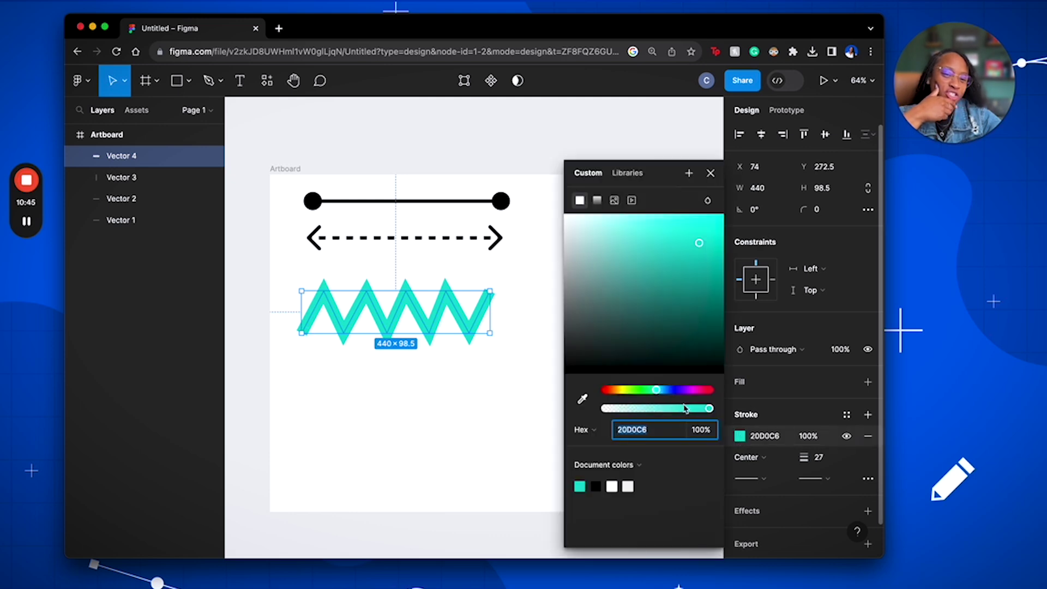
{"action": "left_click", "coordinate": [623, 390]}
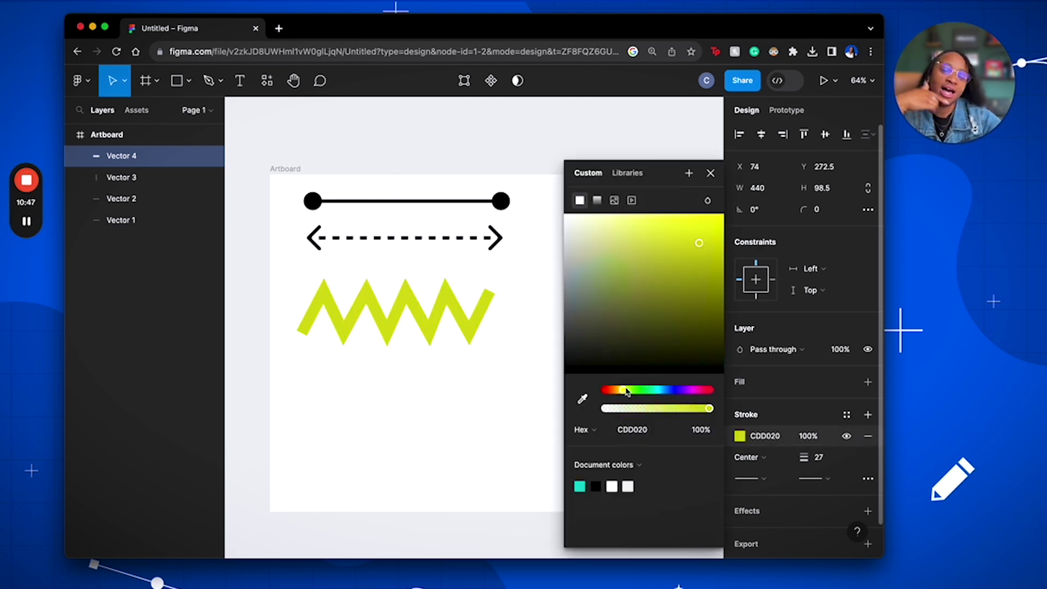
{"action": "left_click", "coordinate": [711, 174]}
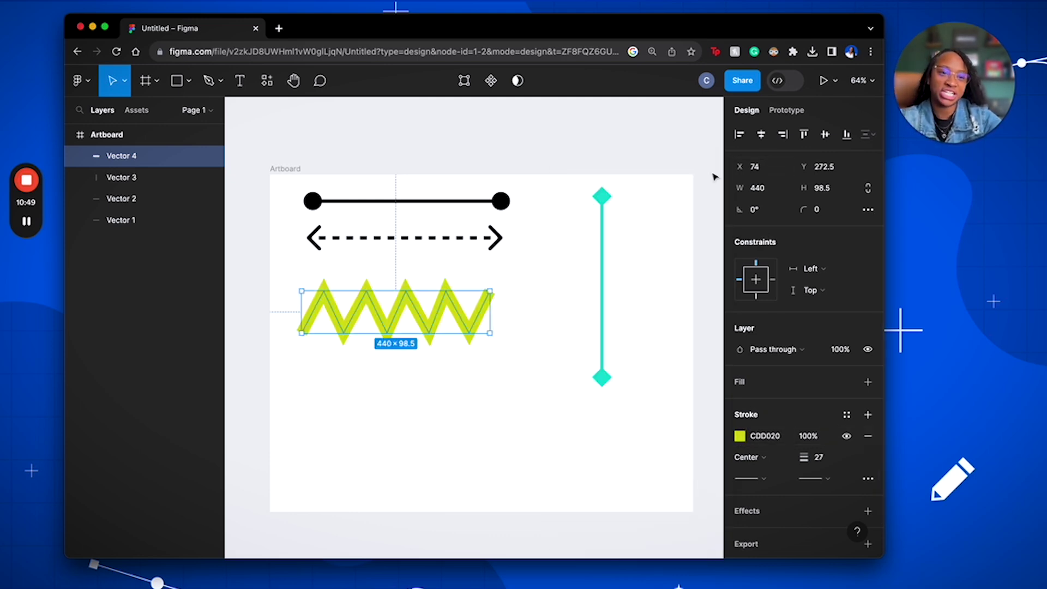
Move the zigzag a little to the right beneath the dashed line and deselect it
{"action": "left_click", "coordinate": [489, 425]}
{"action": "left_click_drag", "start_coordinate": [467, 327], "coordinate": [490, 326]}
{"action": "left_click", "coordinate": [480, 402]}
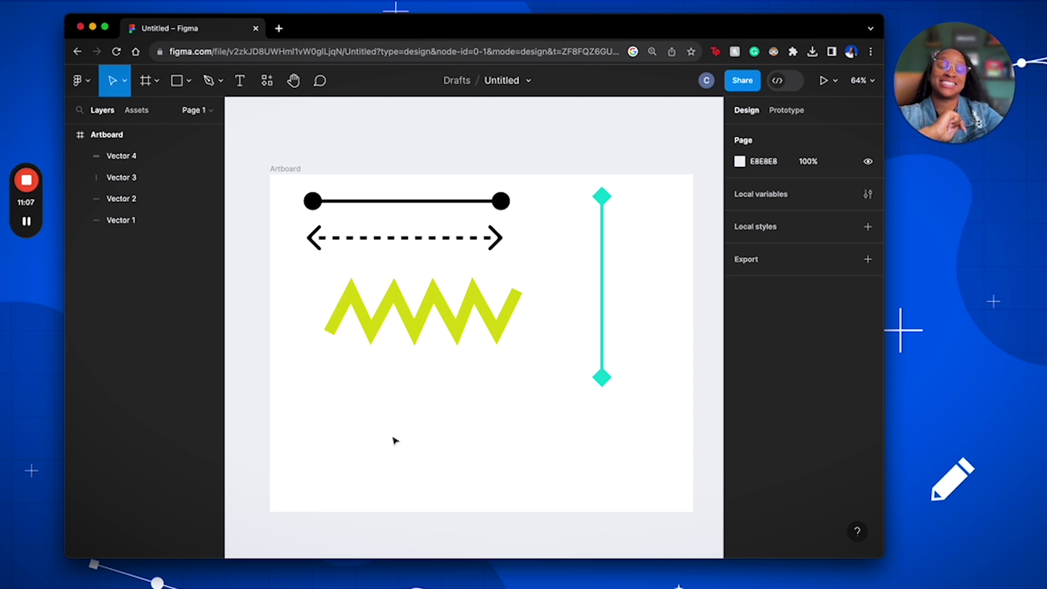
Draw an open zigzag of six points, about 334 by 99.5, with the Pen tool below the yellow-green zigzag
{"action": "left_click", "coordinate": [208, 81]}
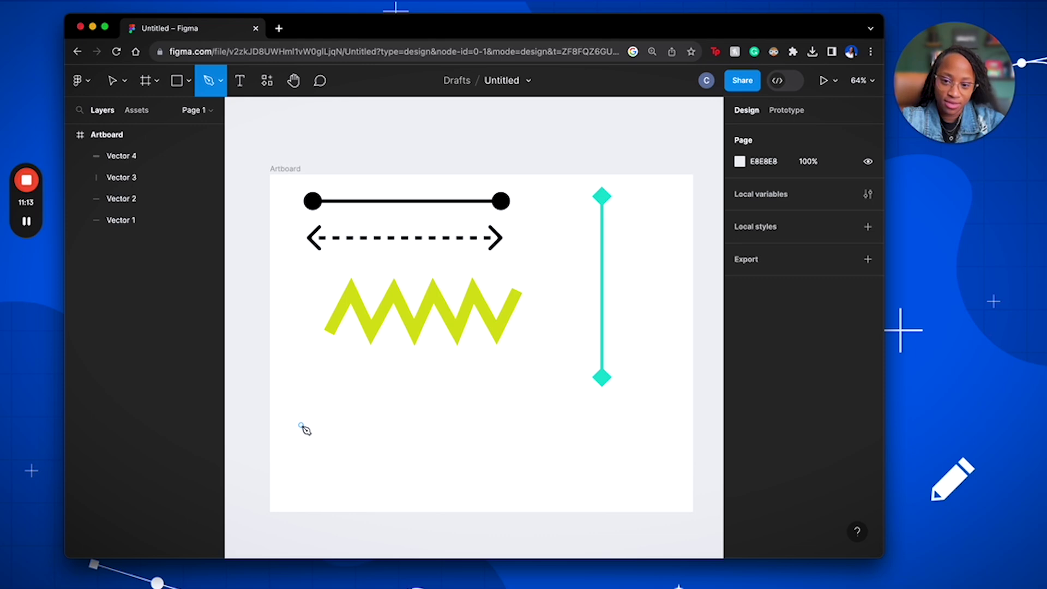
{"action": "left_click", "coordinate": [301, 425]}
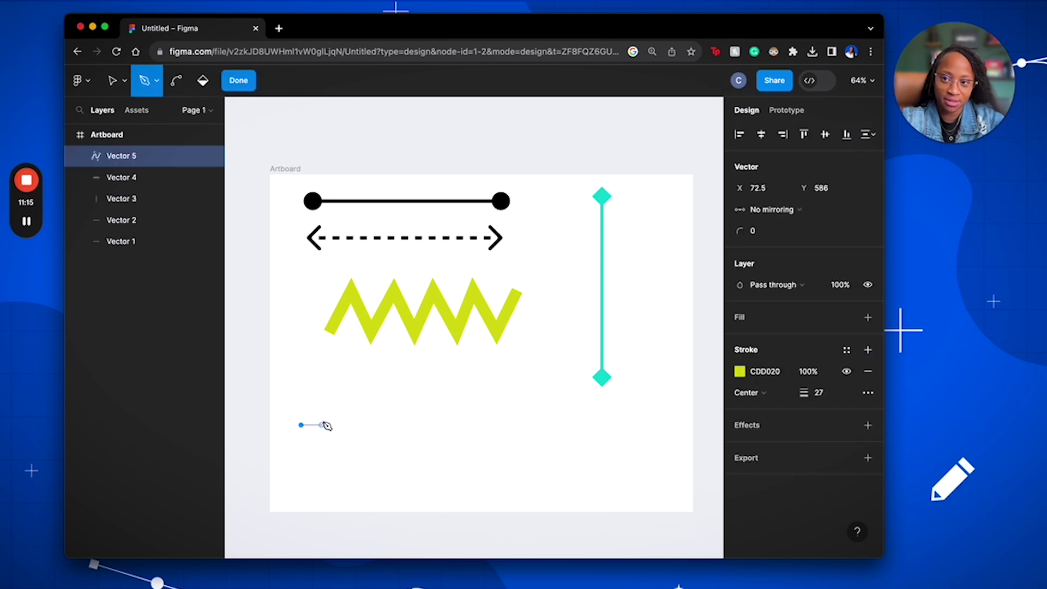
{"action": "left_click", "coordinate": [331, 383]}
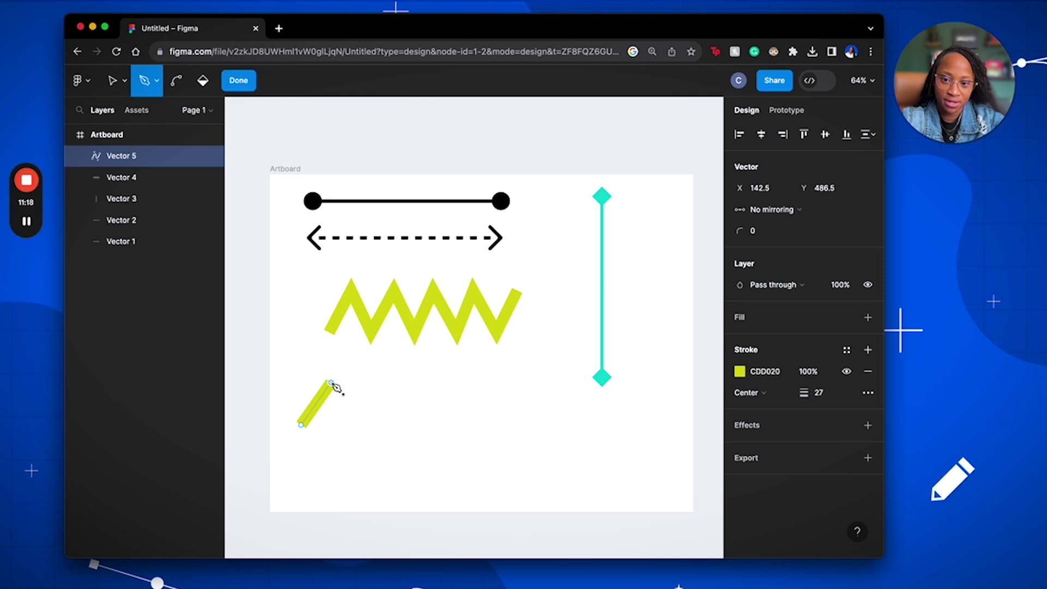
{"action": "left_click", "coordinate": [363, 425]}
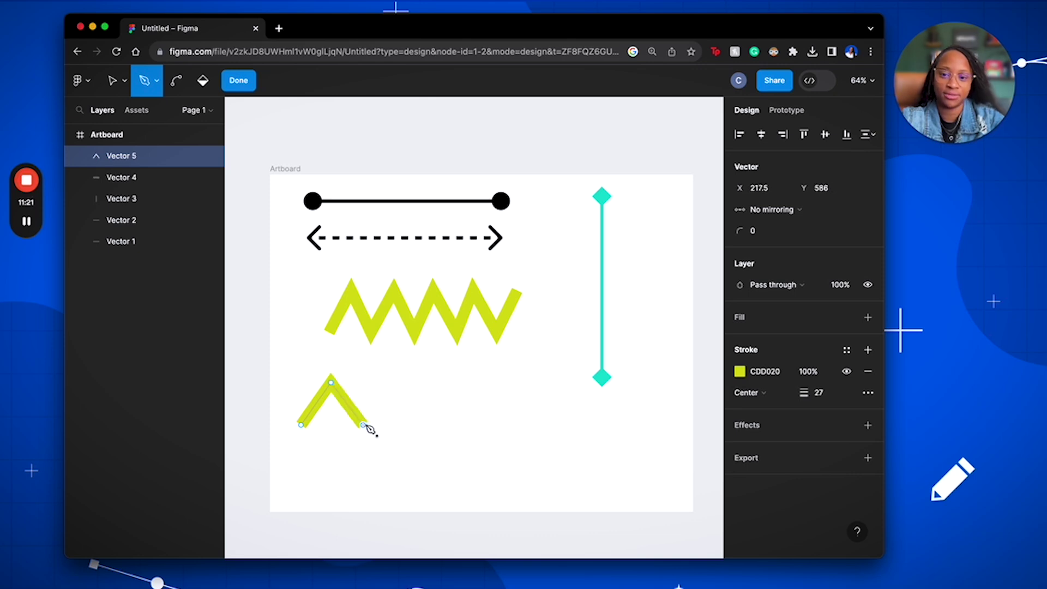
{"action": "left_click", "coordinate": [386, 382]}
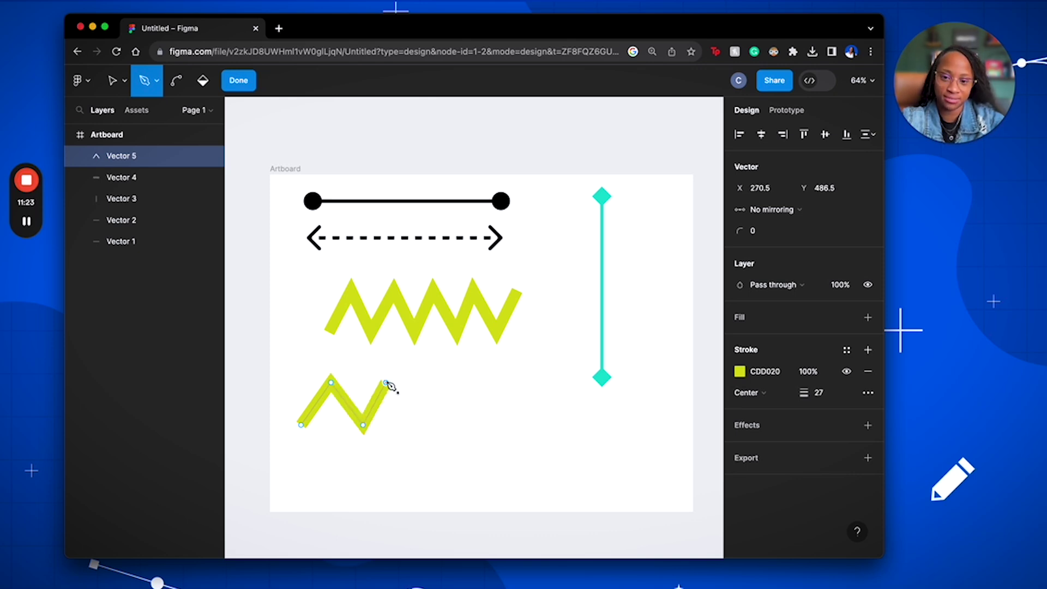
{"action": "left_click", "coordinate": [423, 425]}
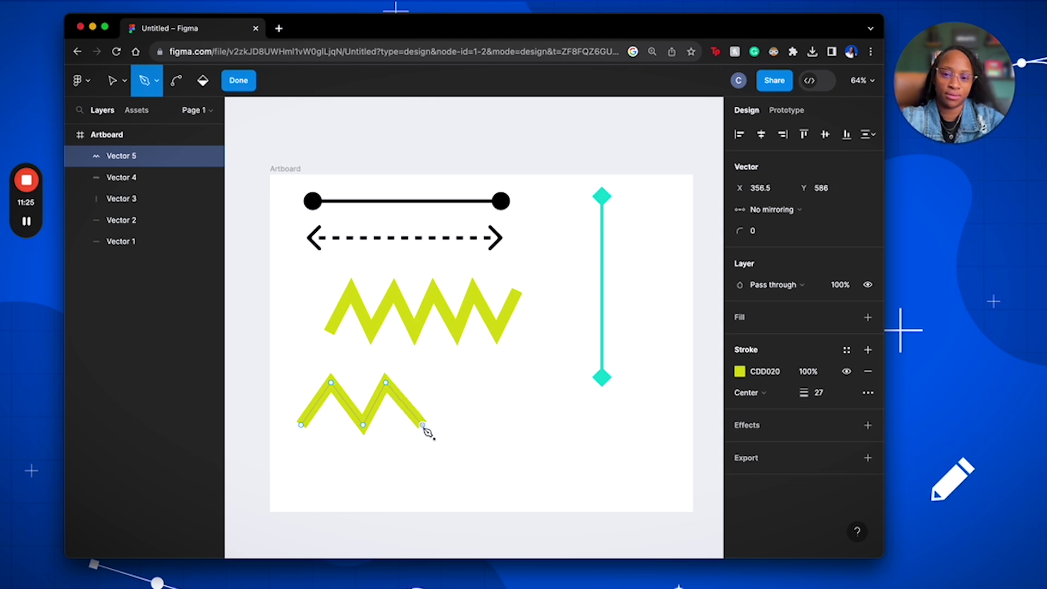
{"action": "left_click", "coordinate": [444, 383]}
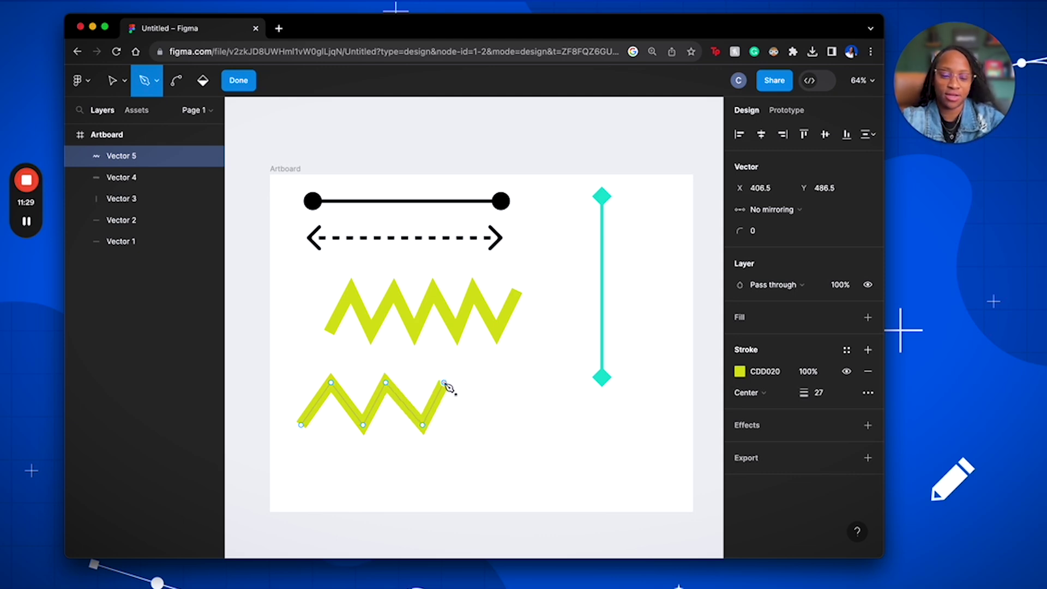
{"action": "key", "text": "Escape"}
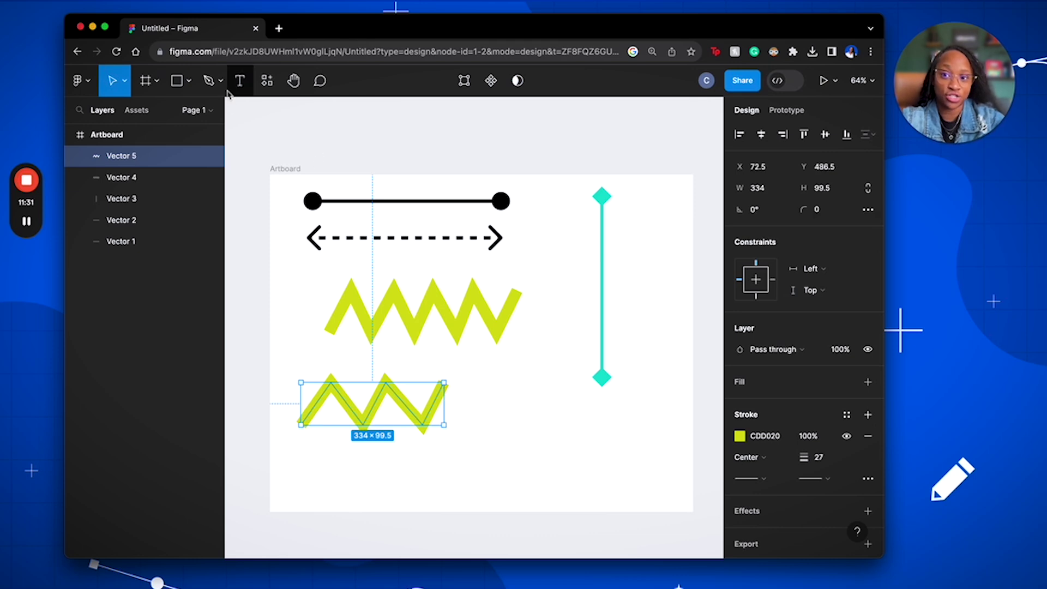
Try to bend the first peak of the lower zigzag into a curve with the Bend tool
{"action": "left_click", "coordinate": [464, 82]}
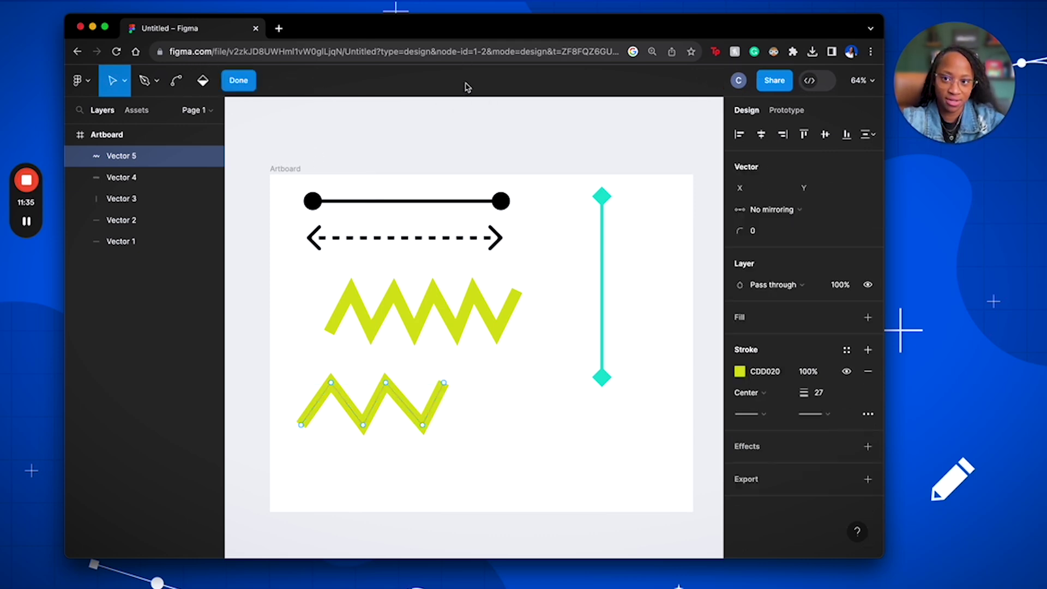
{"action": "left_click", "coordinate": [332, 381]}
{"action": "left_click_drag", "start_coordinate": [327, 384], "coordinate": [332, 383]}
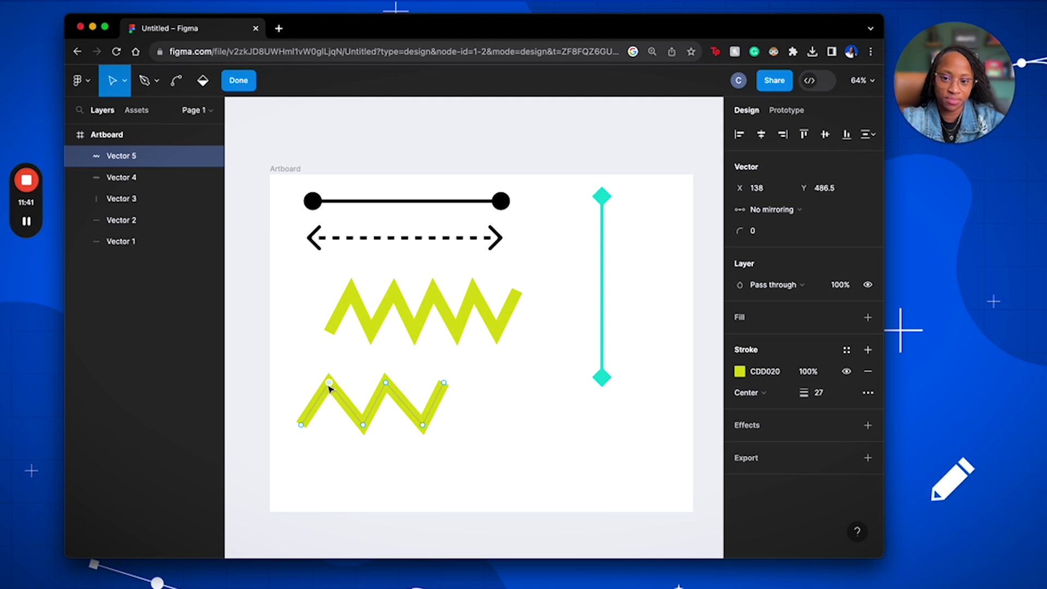
{"action": "left_click", "coordinate": [179, 83]}
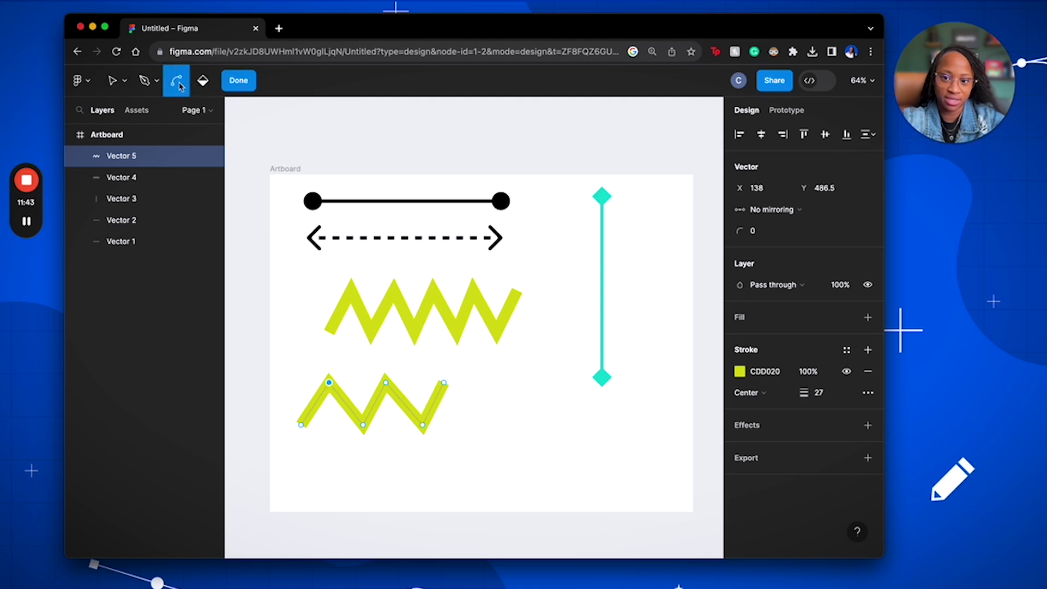
{"action": "left_click_drag", "start_coordinate": [329, 382], "coordinate": [359, 383]}
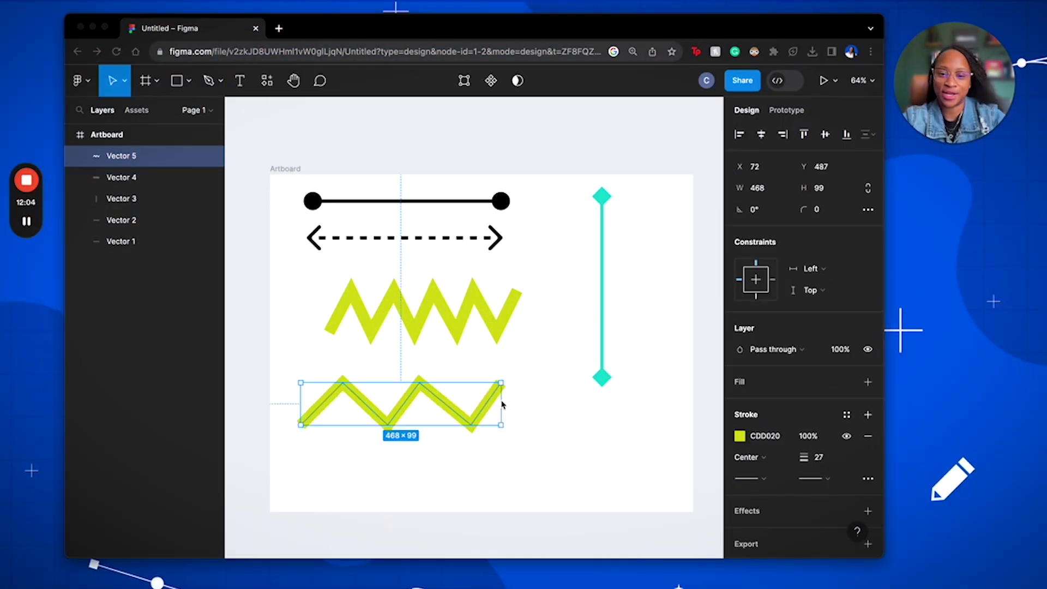
Widen the lower zigzag to about 498 and bend its first peak into a smooth curve with level, mirrored handles
{"action": "left_click", "coordinate": [499, 404]}
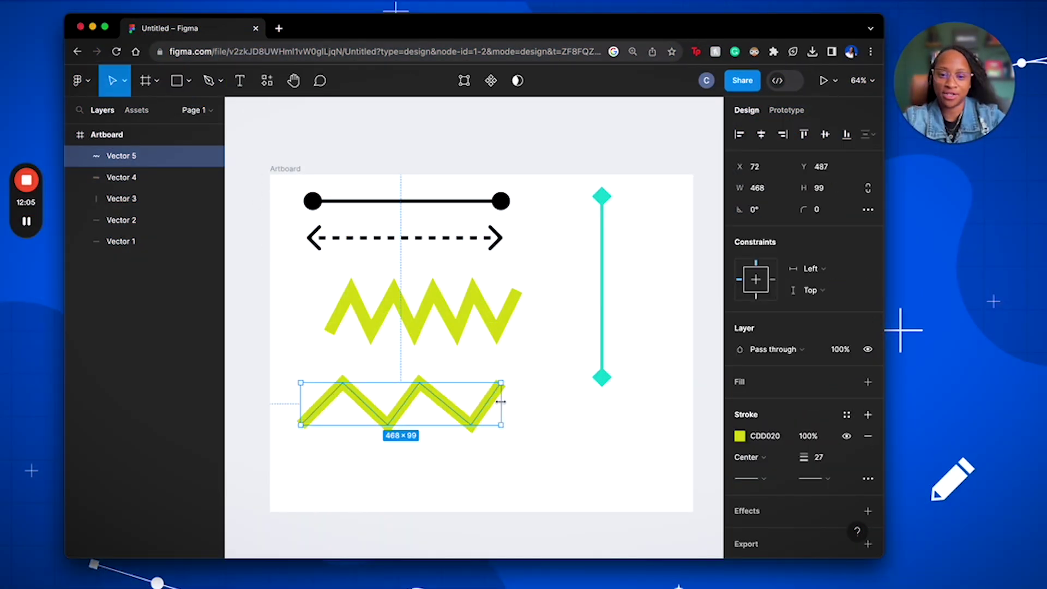
{"action": "left_click_drag", "start_coordinate": [506, 401], "coordinate": [514, 402]}
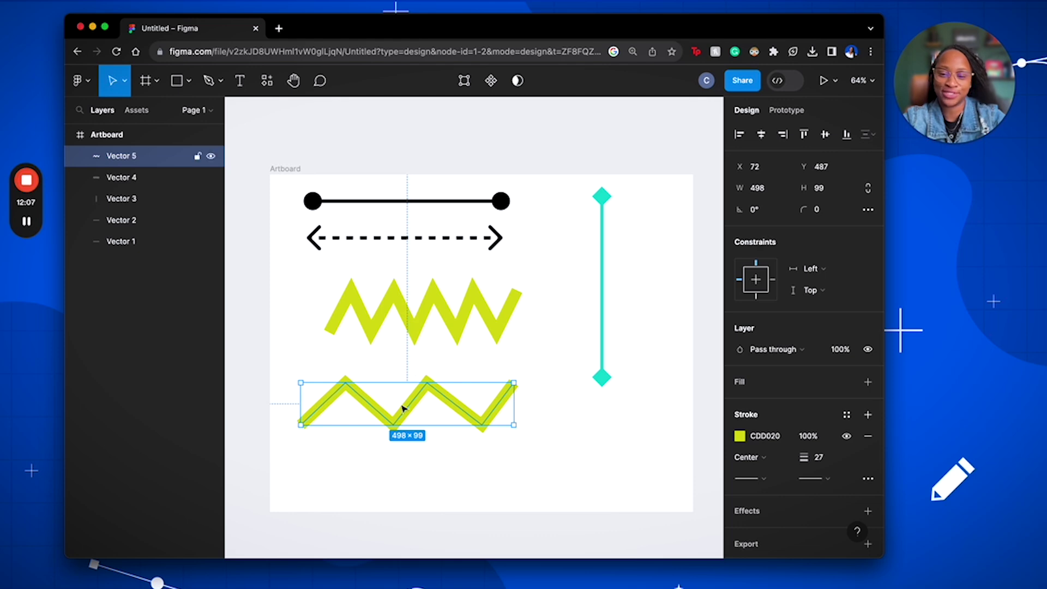
{"action": "left_click", "coordinate": [464, 82]}
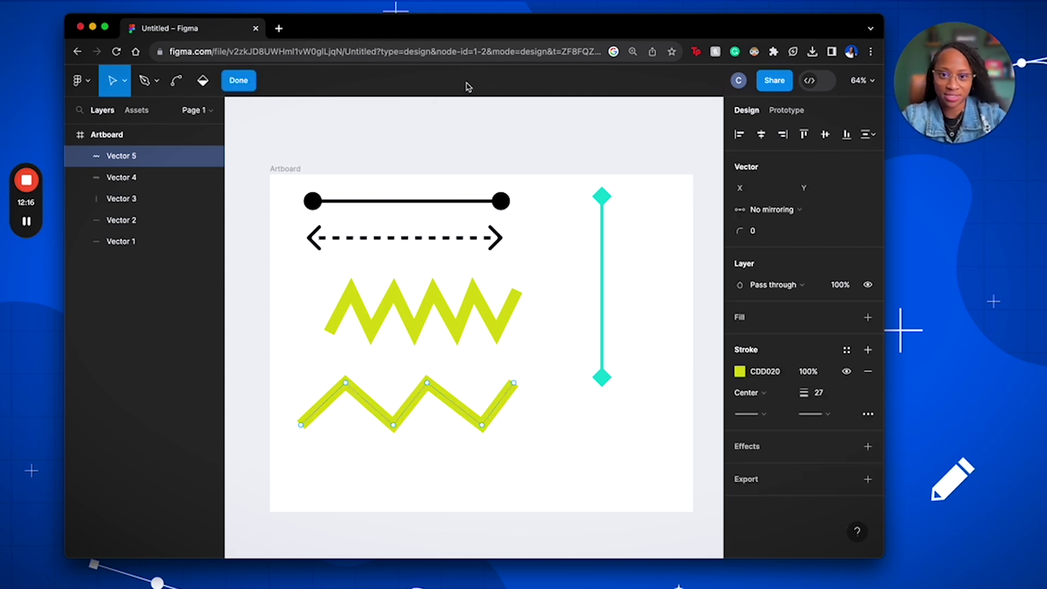
{"action": "left_click", "coordinate": [346, 384]}
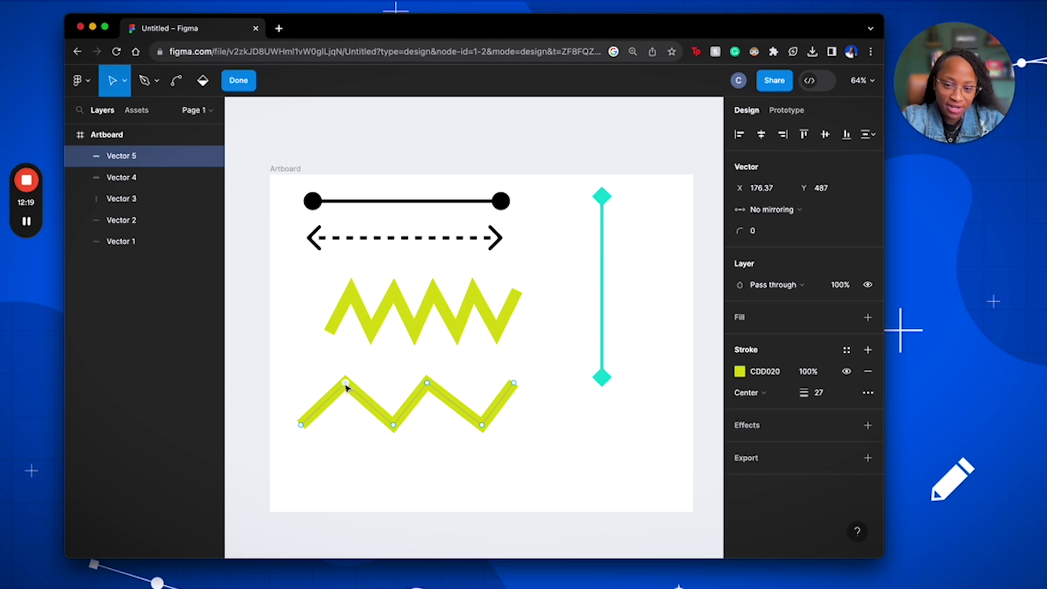
{"action": "left_click", "coordinate": [178, 83]}
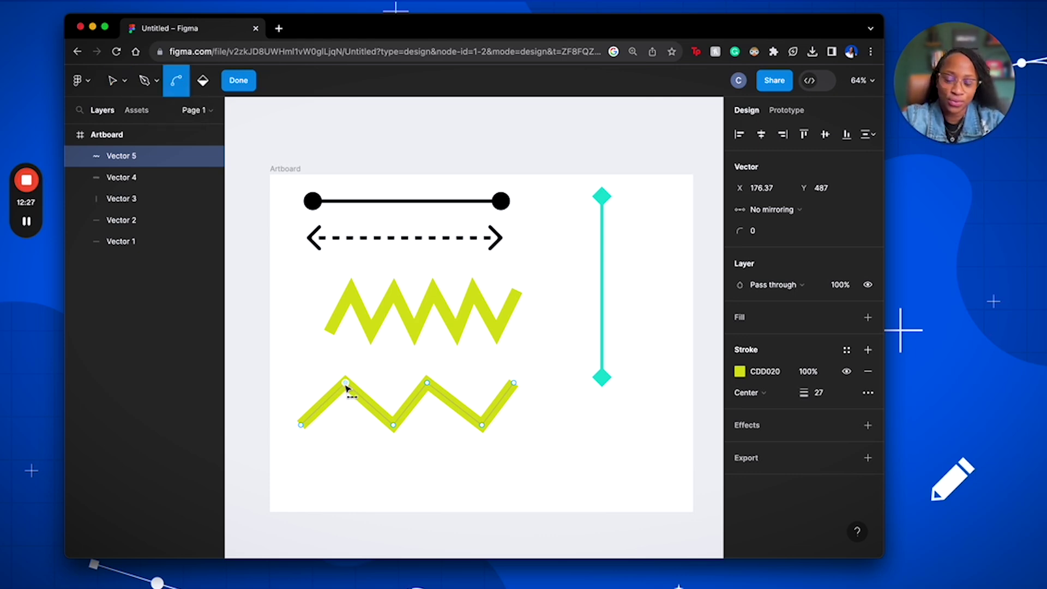
{"action": "left_click_drag", "start_coordinate": [345, 386], "coordinate": [309, 387]}
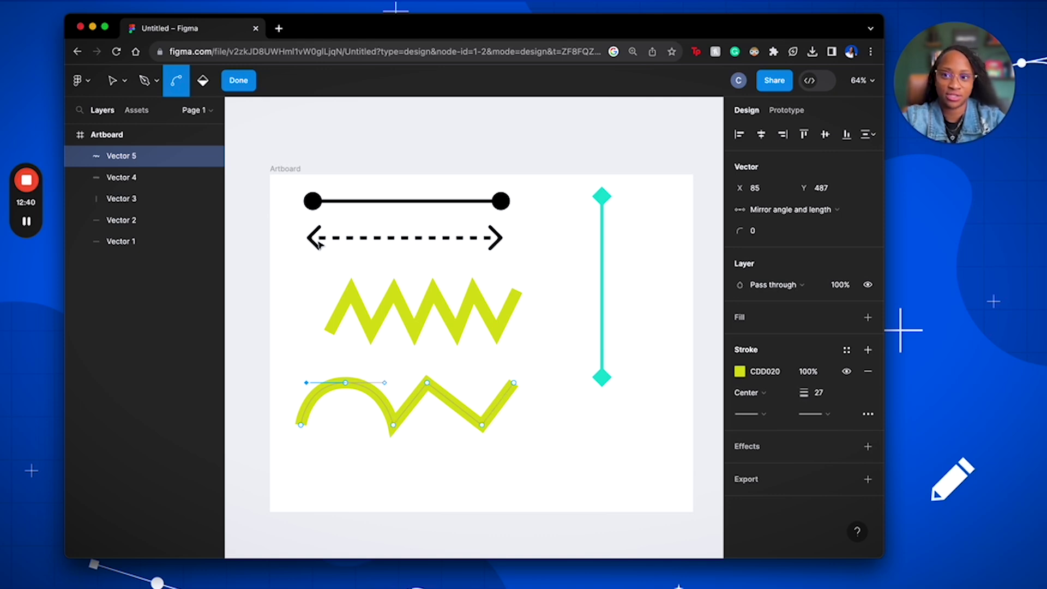
Bend the first trough, second peak and second trough of the lower path into smooth curves to form a wave
{"action": "left_click", "coordinate": [394, 429]}
{"action": "left_click_drag", "start_coordinate": [397, 430], "coordinate": [432, 431]}
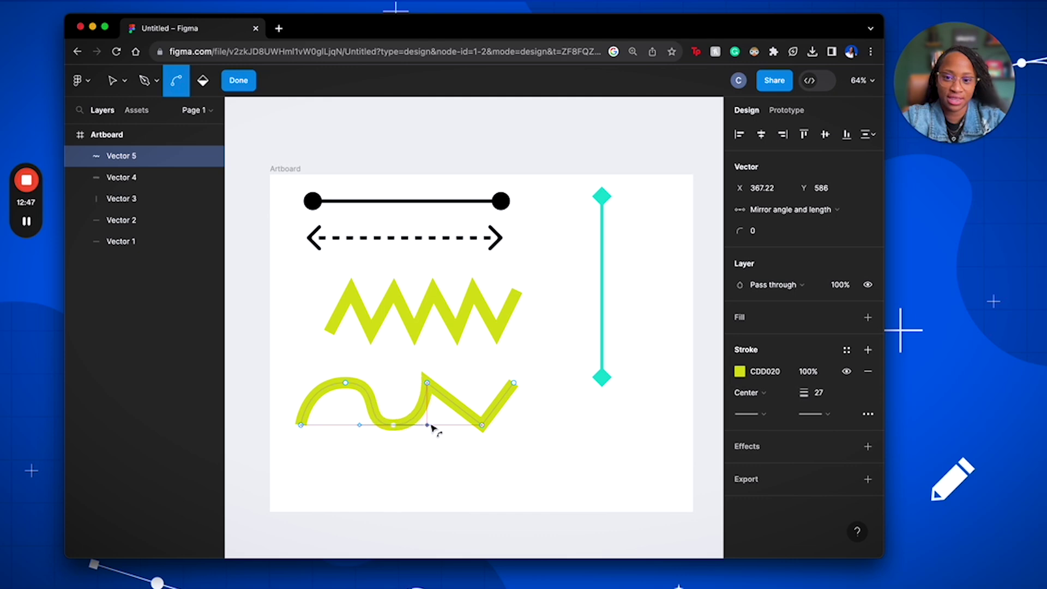
{"action": "left_click", "coordinate": [427, 384]}
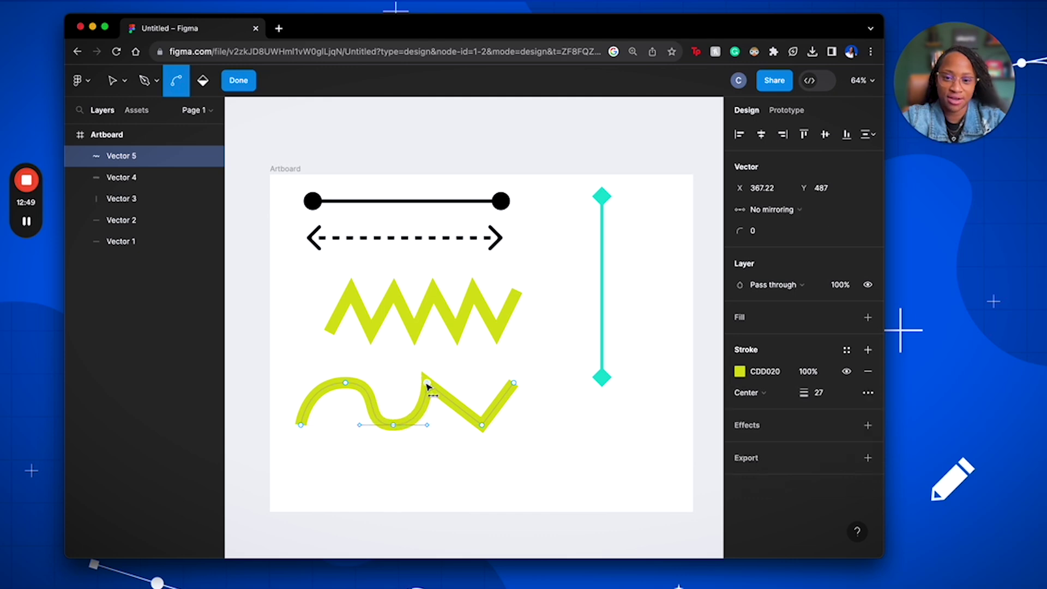
{"action": "left_click_drag", "start_coordinate": [431, 385], "coordinate": [465, 385]}
{"action": "left_click", "coordinate": [482, 426]}
{"action": "left_click_drag", "start_coordinate": [481, 426], "coordinate": [447, 430]}
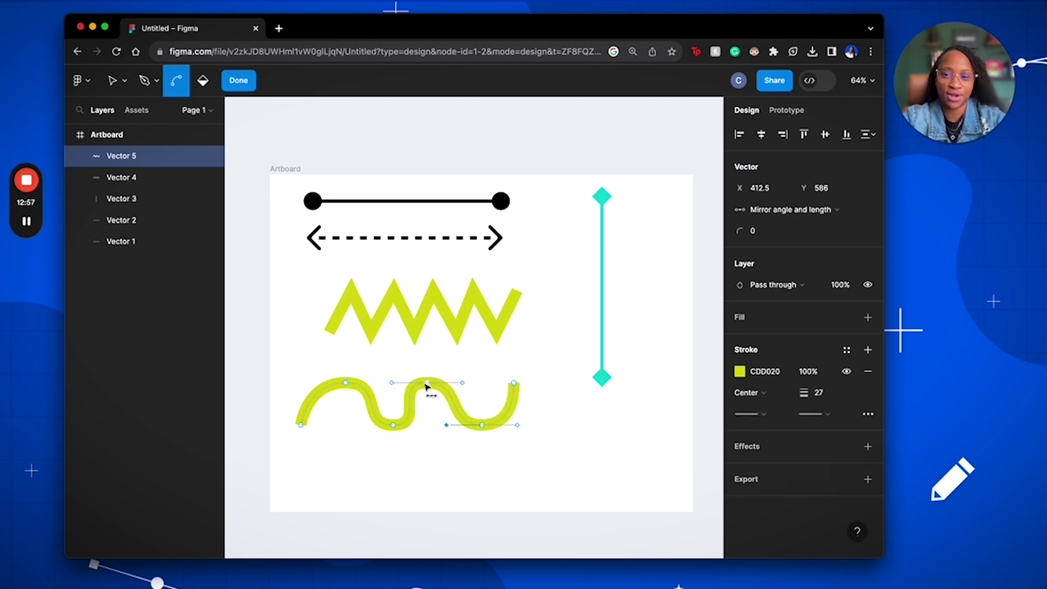
Shift the wave's first peak and first trough slightly left and place its second peak at about X 375, Y 487
{"action": "key", "text": "v"}
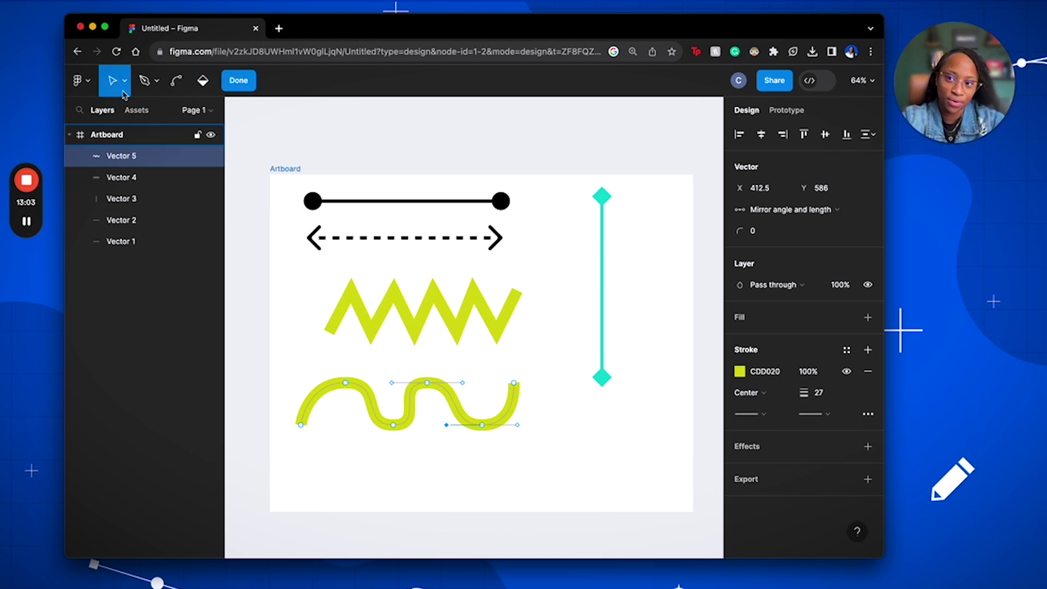
{"action": "left_click_drag", "start_coordinate": [428, 388], "coordinate": [438, 386]}
{"action": "left_click_drag", "start_coordinate": [346, 383], "coordinate": [340, 390]}
{"action": "left_click_drag", "start_coordinate": [396, 430], "coordinate": [386, 425]}
{"action": "mouse_move", "coordinate": [439, 387]}
{"action": "left_mouse_down"}
{"action": "mouse_move", "coordinate": [451, 385]}
{"action": "mouse_move", "coordinate": [429, 386]}
{"action": "left_mouse_up"}
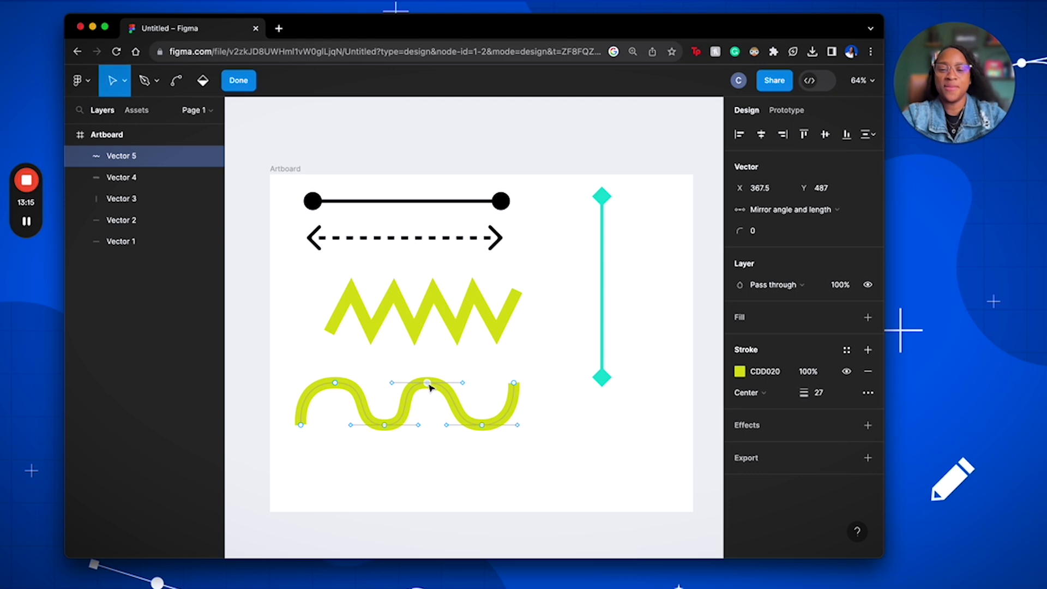
{"action": "left_click_drag", "start_coordinate": [428, 388], "coordinate": [434, 390]}
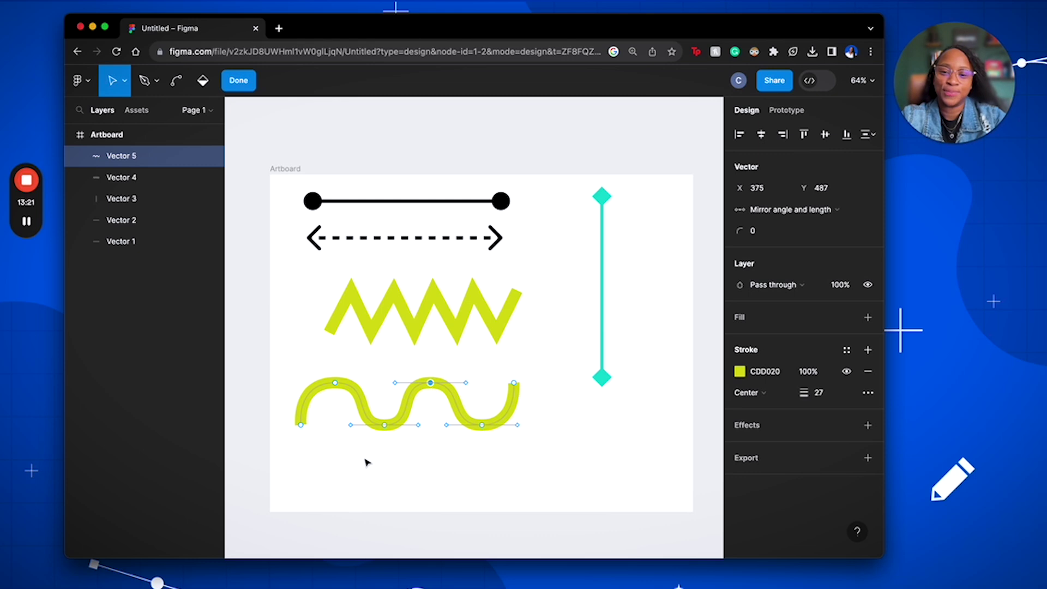
Move the wave's two end points slightly outward and lengthen the second peak's mirrored handles
{"action": "left_click", "coordinate": [301, 424]}
{"action": "left_click", "coordinate": [514, 384]}
{"action": "left_click", "coordinate": [431, 382]}
{"action": "left_click", "coordinate": [390, 383]}
Change the wave's stroke color to pale lavender blue, D0D6F2
{"action": "left_click", "coordinate": [739, 371]}
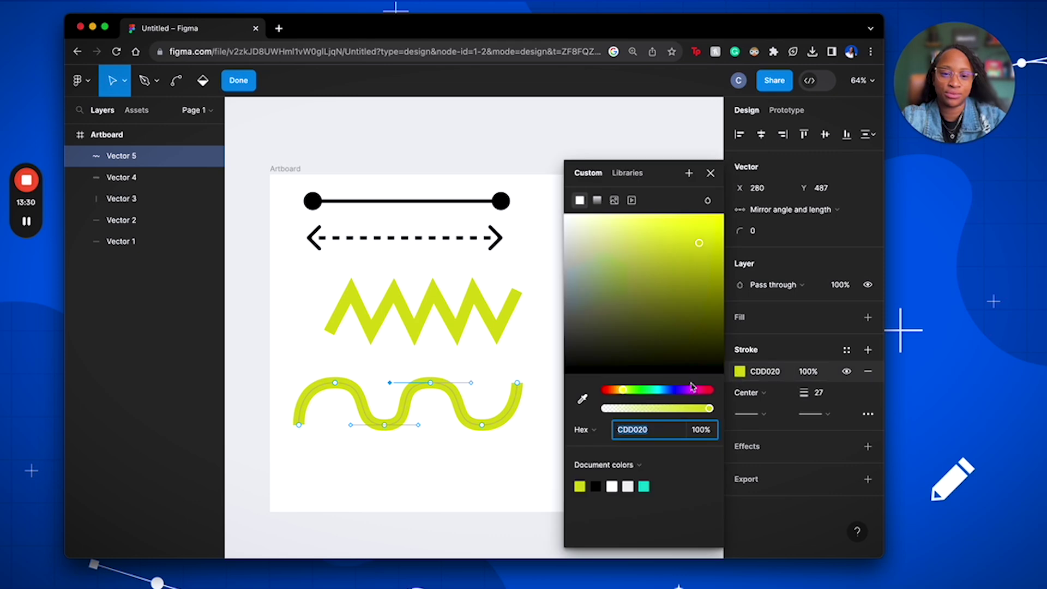
{"action": "left_click", "coordinate": [674, 390]}
{"action": "left_click", "coordinate": [698, 243]}
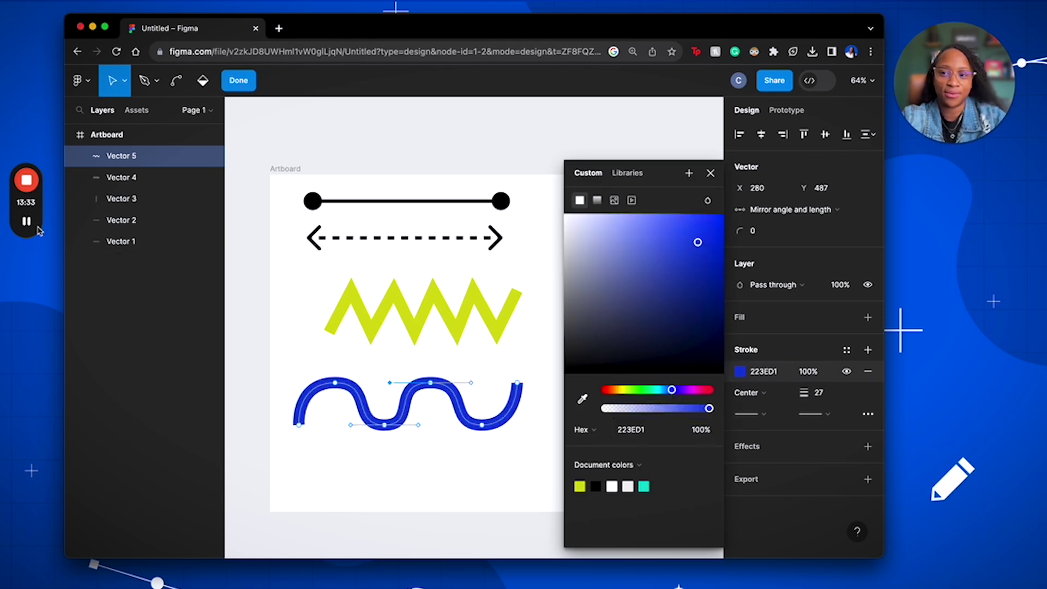
{"action": "left_click", "coordinate": [435, 388]}
{"action": "left_click", "coordinate": [431, 384]}
{"action": "mouse_move", "coordinate": [698, 243]}
{"action": "left_mouse_down"}
{"action": "mouse_move", "coordinate": [694, 271]}
{"action": "mouse_move", "coordinate": [615, 330]}
{"action": "mouse_move", "coordinate": [607, 231]}
{"action": "mouse_move", "coordinate": [614, 281]}
{"action": "mouse_move", "coordinate": [574, 232]}
{"action": "mouse_move", "coordinate": [589, 230]}
{"action": "left_mouse_up"}
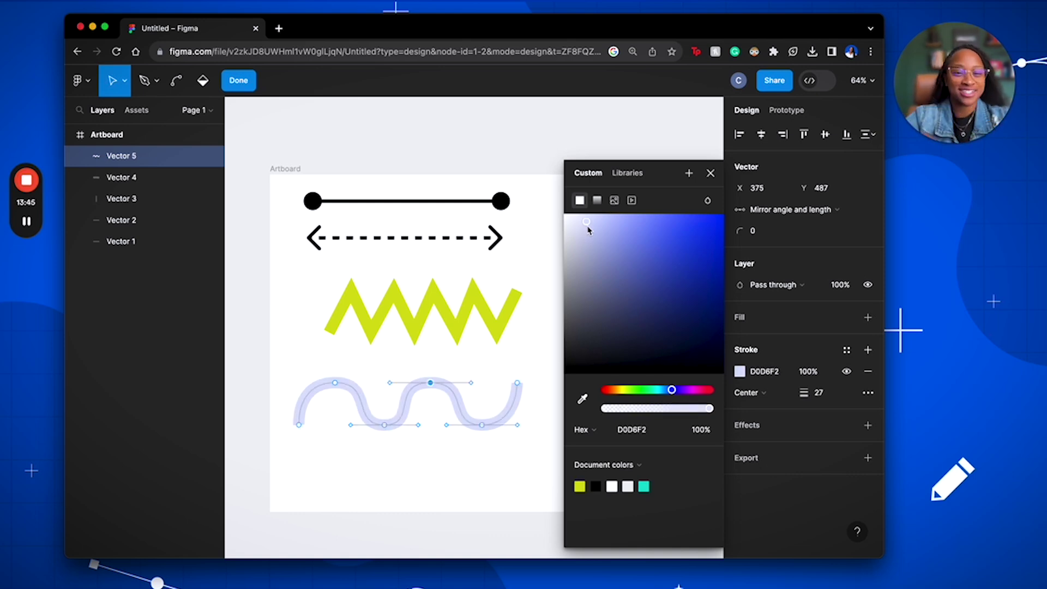
{"action": "left_click", "coordinate": [710, 172]}
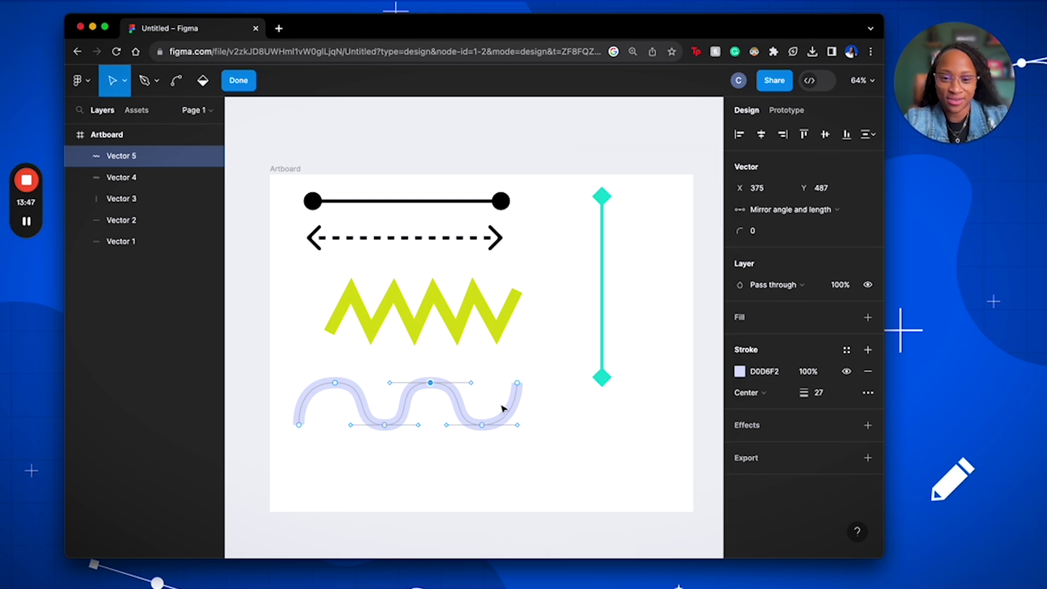
Finish editing the wave's vector points and deselect the wave
{"action": "key", "text": "super+a"}
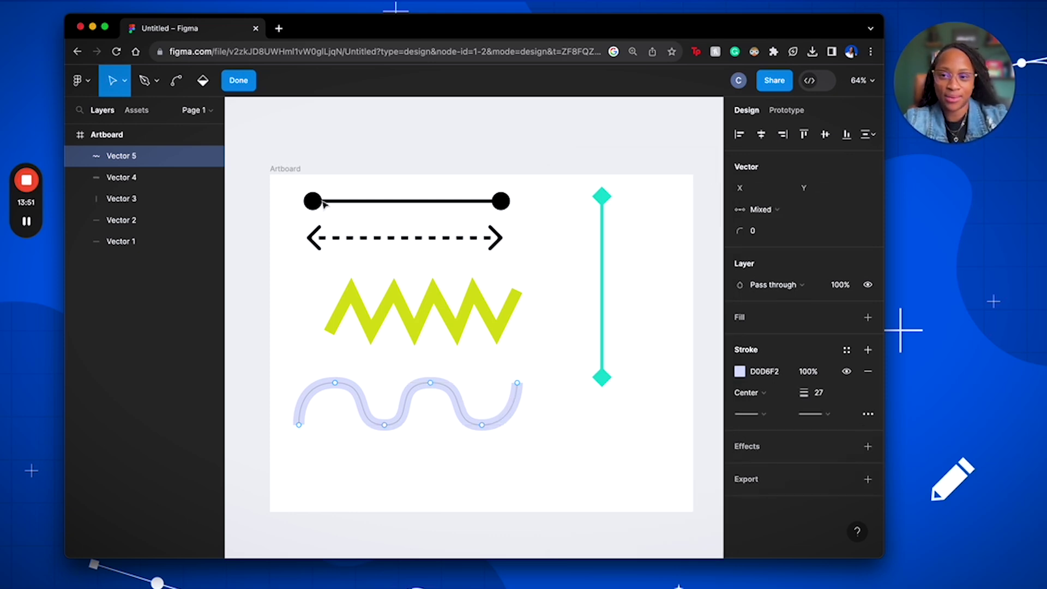
{"action": "left_click", "coordinate": [247, 85]}
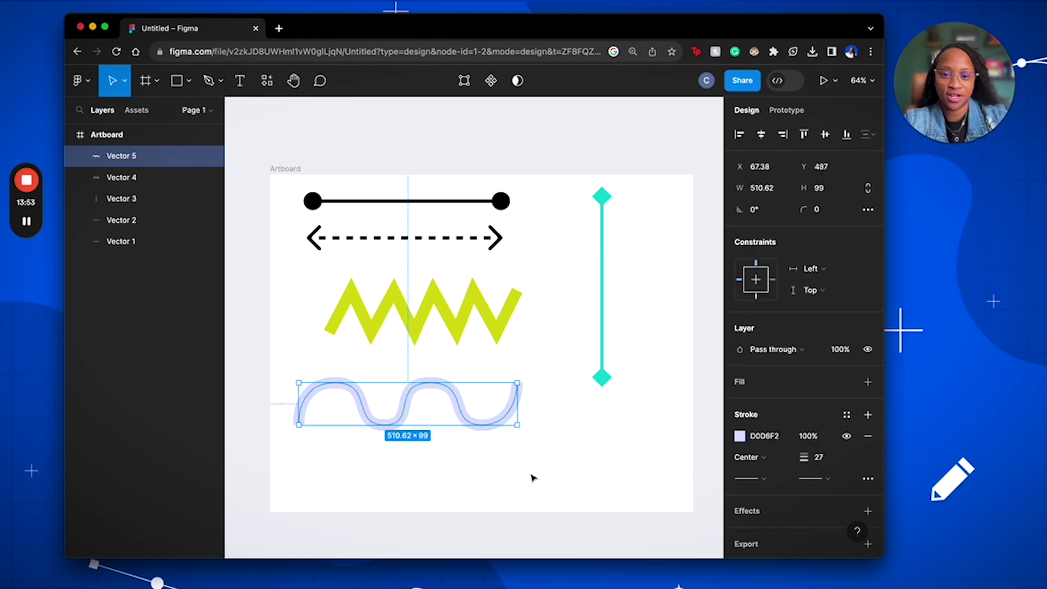
{"action": "left_click", "coordinate": [557, 483]}
{"action": "mouse_move", "coordinate": [502, 425]}
{"action": "left_mouse_down"}
{"action": "mouse_move", "coordinate": [537, 427]}
{"action": "mouse_move", "coordinate": [493, 427]}
{"action": "mouse_move", "coordinate": [502, 423]}
{"action": "left_mouse_up"}
{"action": "left_click", "coordinate": [591, 440]}
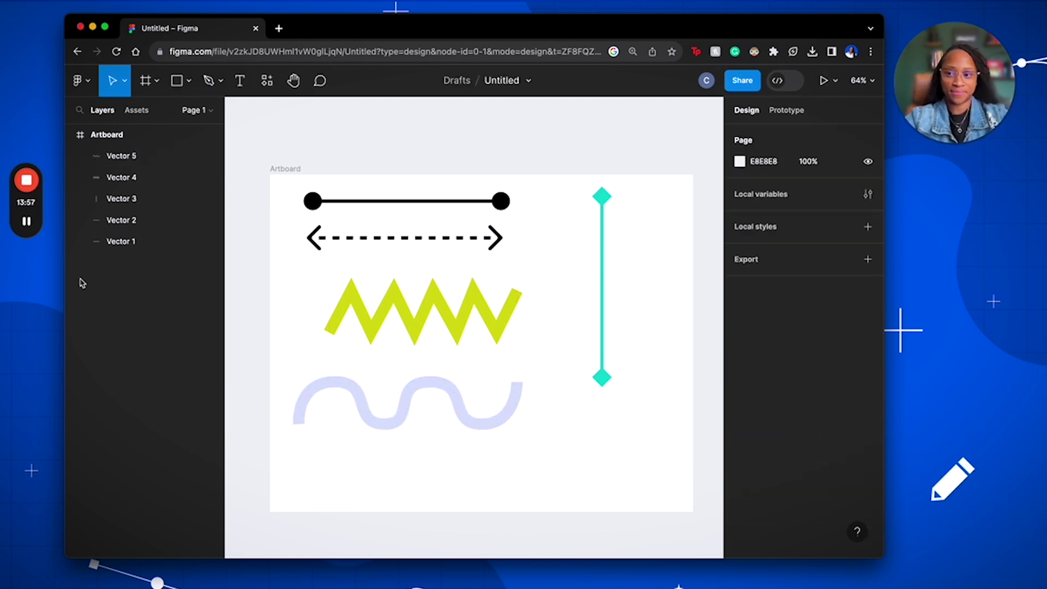
{"action": "mouse_move", "coordinate": [27, 224]}
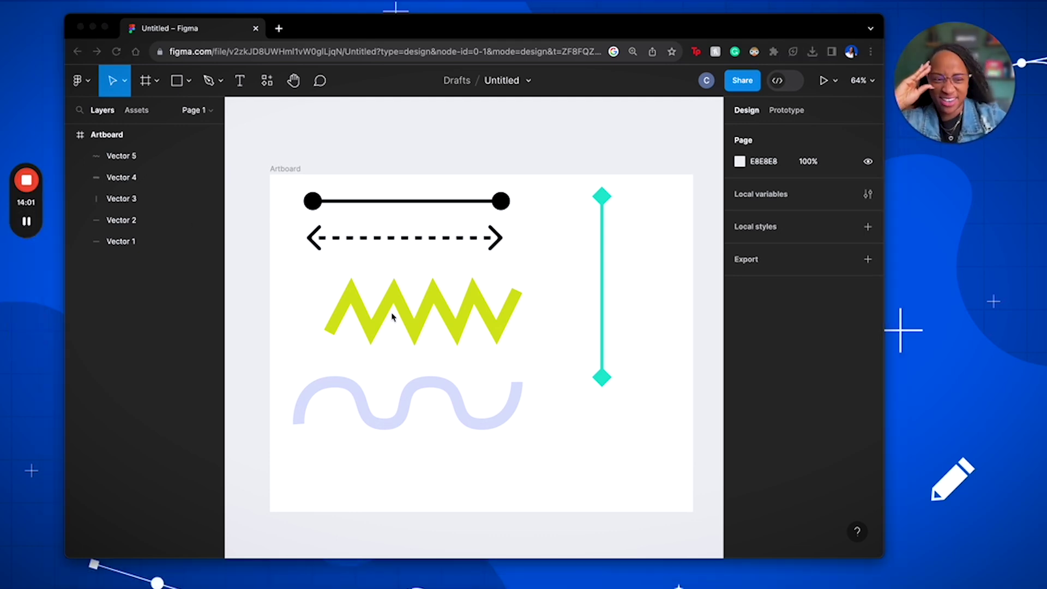
Widen the Artboard frame to 1490 by extending its right edge
{"action": "left_click", "coordinate": [299, 170]}
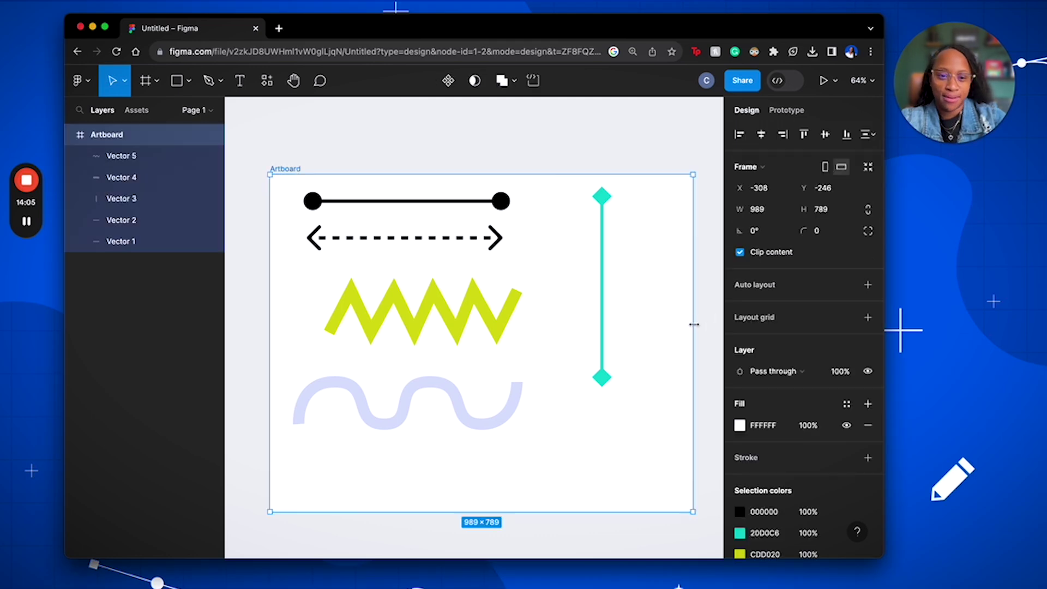
{"action": "left_click_drag", "start_coordinate": [697, 325], "coordinate": [658, 341]}
{"action": "scroll", "coordinate": [540, 333], "scroll_direction": "down", "scroll_amount": 5}
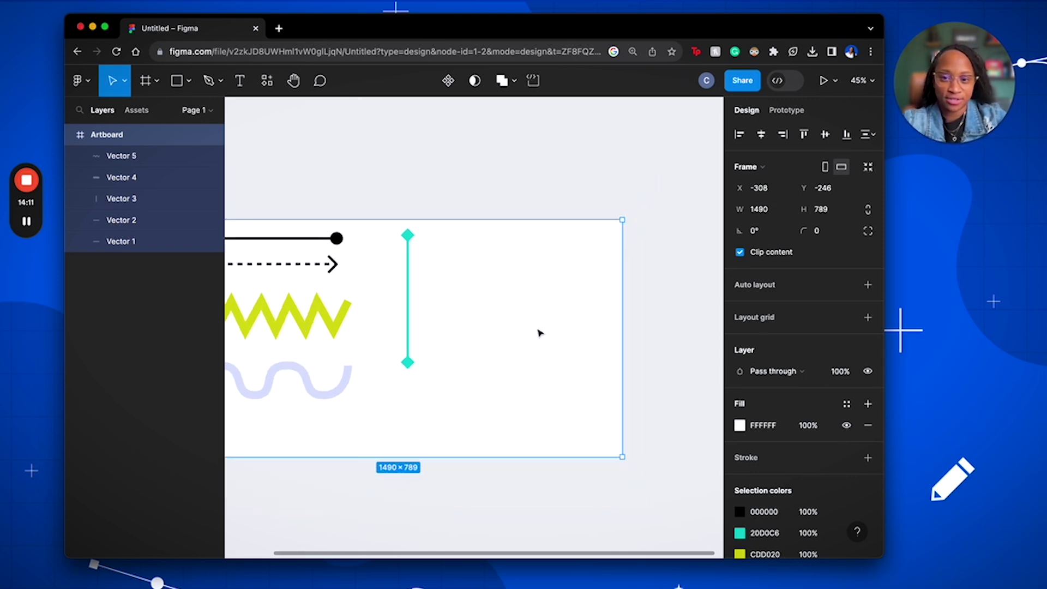
{"action": "scroll", "coordinate": [540, 332], "scroll_direction": "down", "scroll_amount": 3}
{"action": "scroll", "coordinate": [540, 331], "scroll_direction": "left", "scroll_amount": 2}
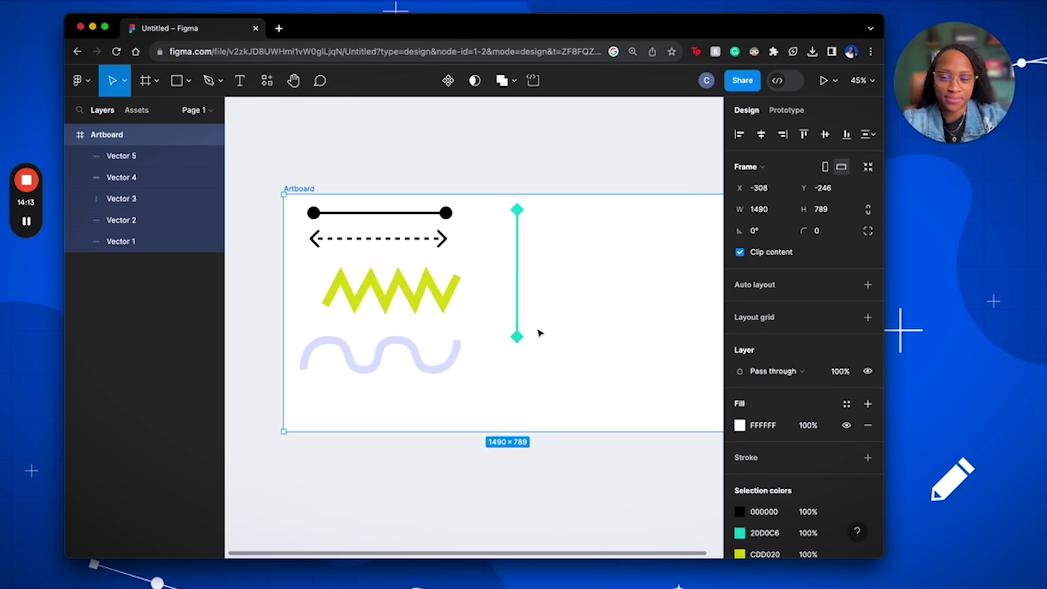
With the Pen tool, draw the angular inner turn of a spiral with straight segments in the empty area beyond the turquoise vertical line
{"action": "left_click", "coordinate": [591, 285]}
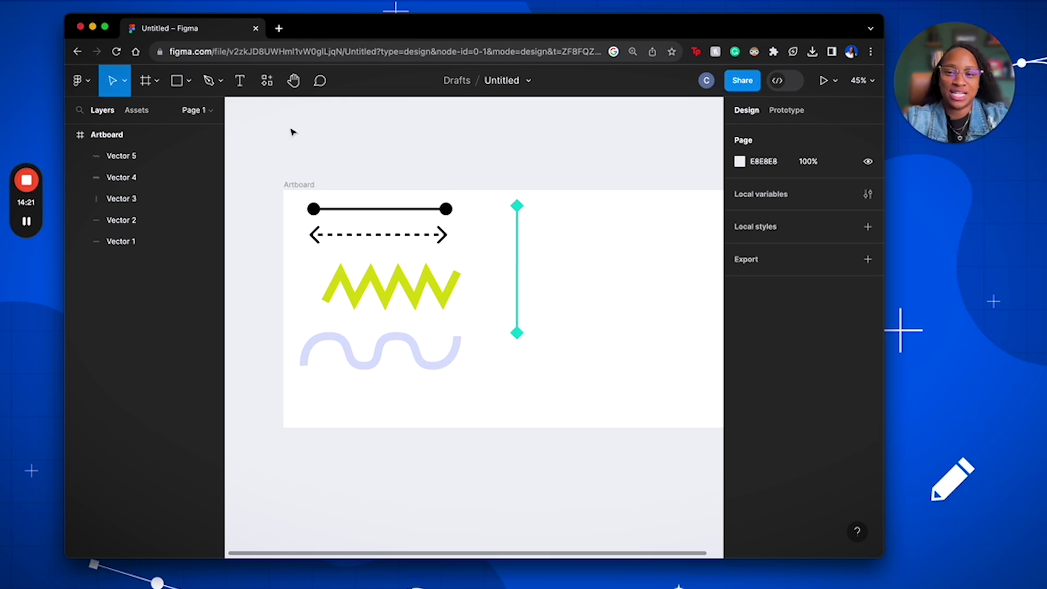
{"action": "left_click", "coordinate": [209, 81]}
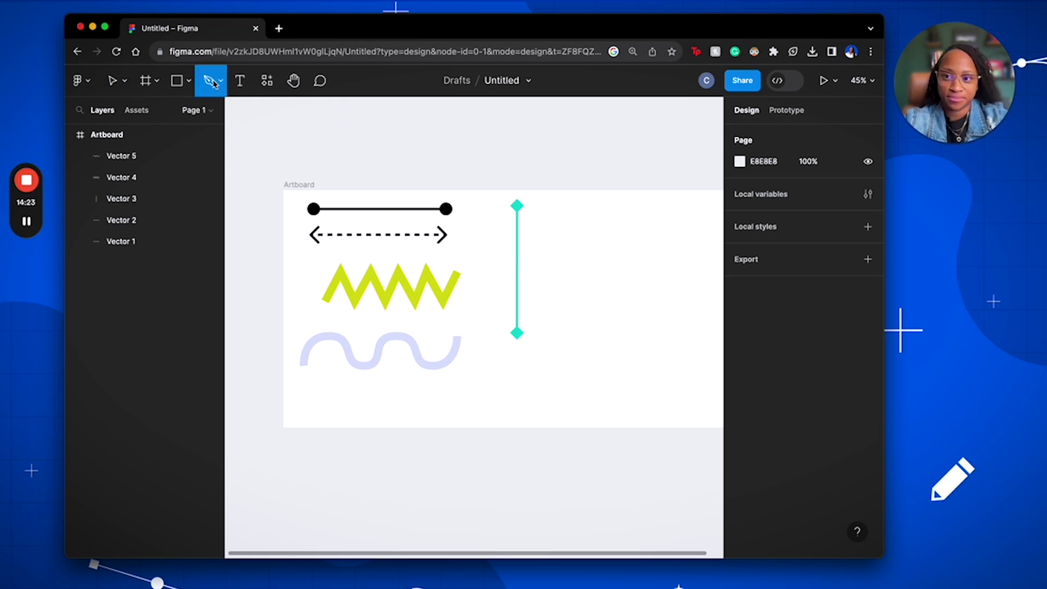
{"action": "scroll", "coordinate": [564, 302], "scroll_direction": "right", "scroll_amount": 3}
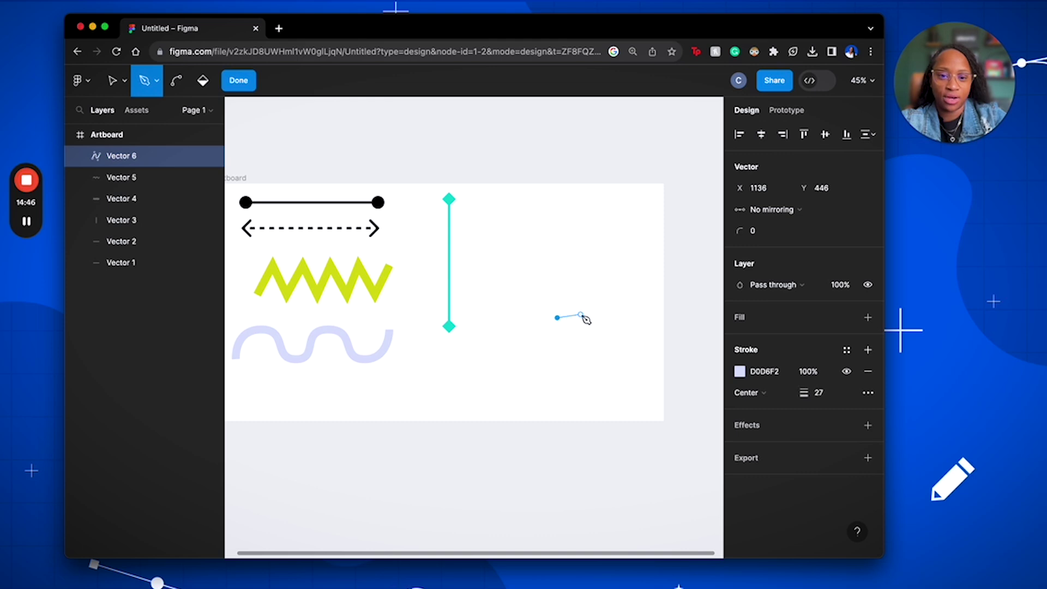
{"action": "left_click", "coordinate": [589, 312]}
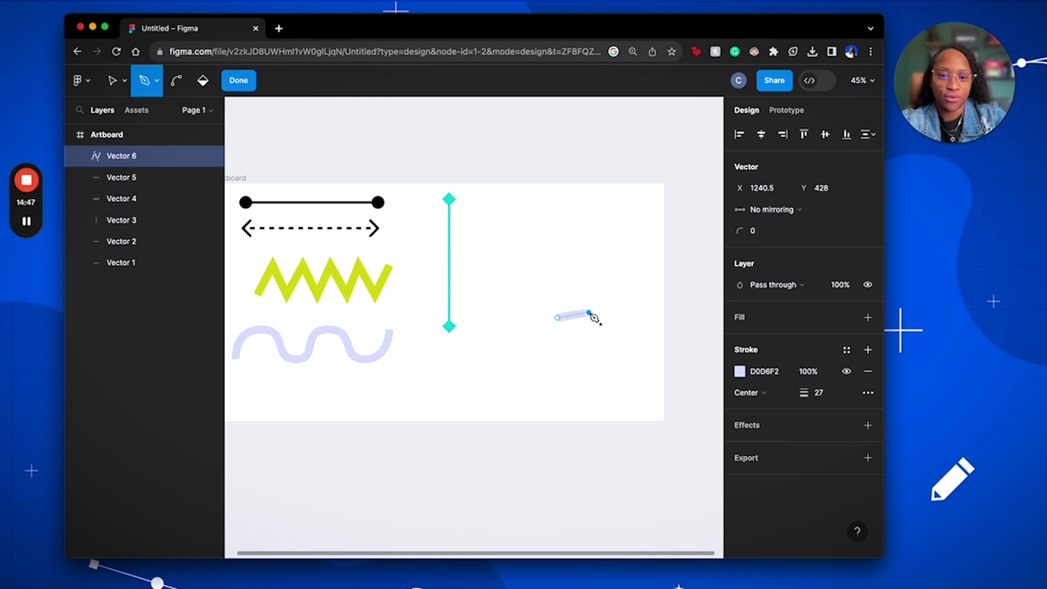
{"action": "left_click", "coordinate": [564, 289]}
{"action": "left_click", "coordinate": [528, 304]}
{"action": "left_click", "coordinate": [540, 333]}
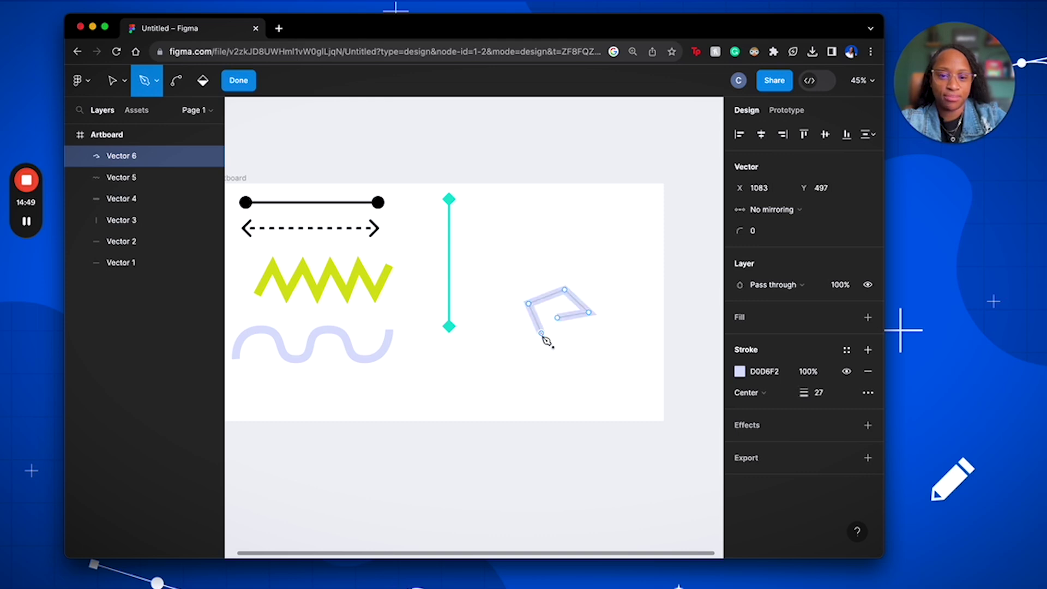
{"action": "left_click", "coordinate": [565, 355]}
Continue the spiral path with nine more points to form a wider outer turn, and end it as an open path
{"action": "left_click", "coordinate": [598, 328]}
{"action": "left_click", "coordinate": [603, 290]}
{"action": "left_click", "coordinate": [564, 266]}
{"action": "left_click", "coordinate": [529, 265]}
{"action": "left_click", "coordinate": [504, 299]}
{"action": "left_click", "coordinate": [520, 342]}
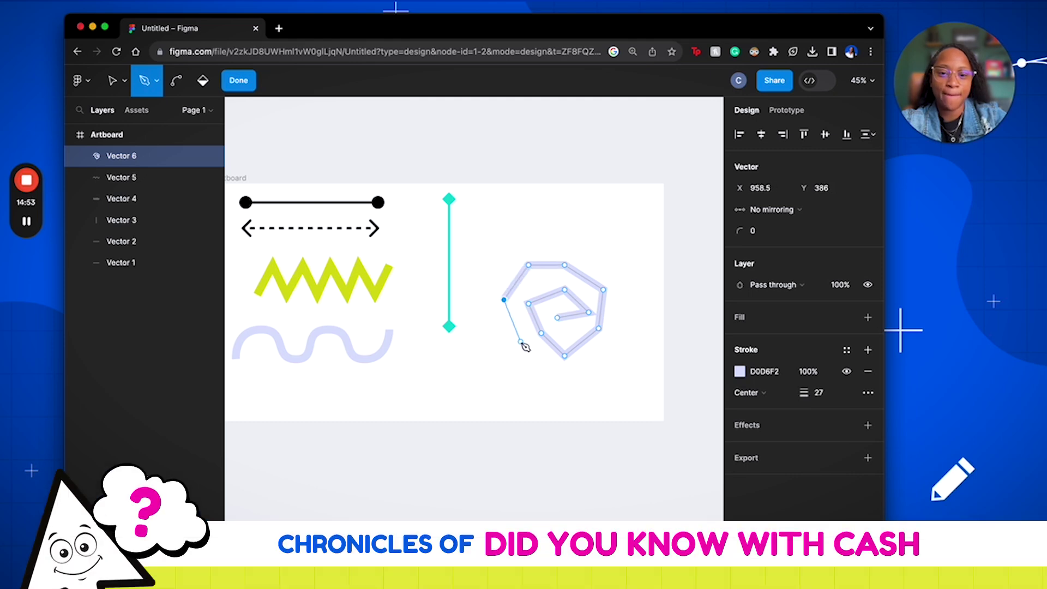
{"action": "left_click", "coordinate": [541, 374]}
{"action": "left_click", "coordinate": [584, 371]}
{"action": "left_click", "coordinate": [617, 348]}
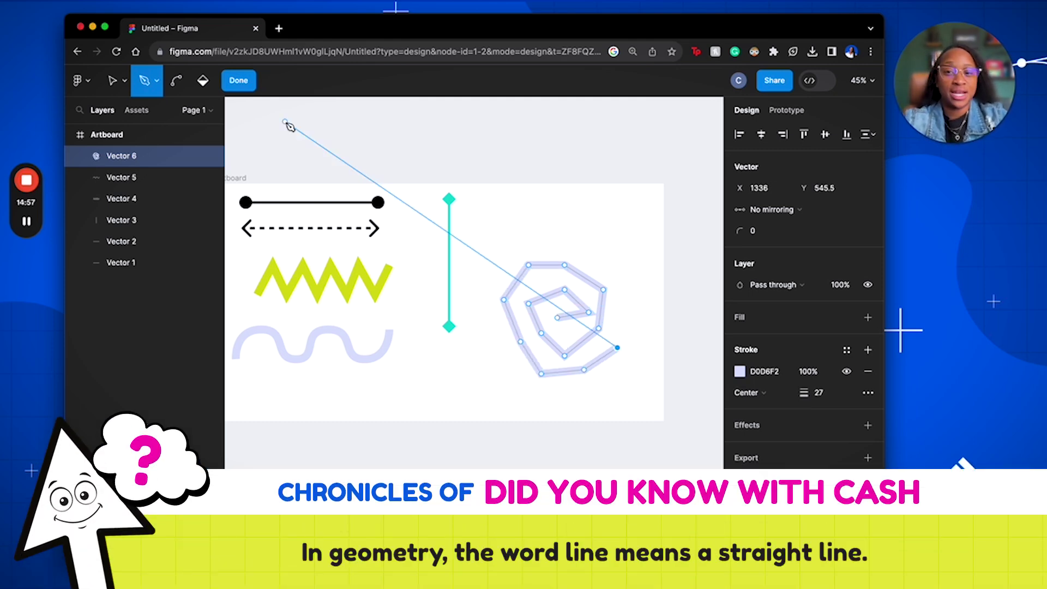
{"action": "left_click", "coordinate": [232, 83]}
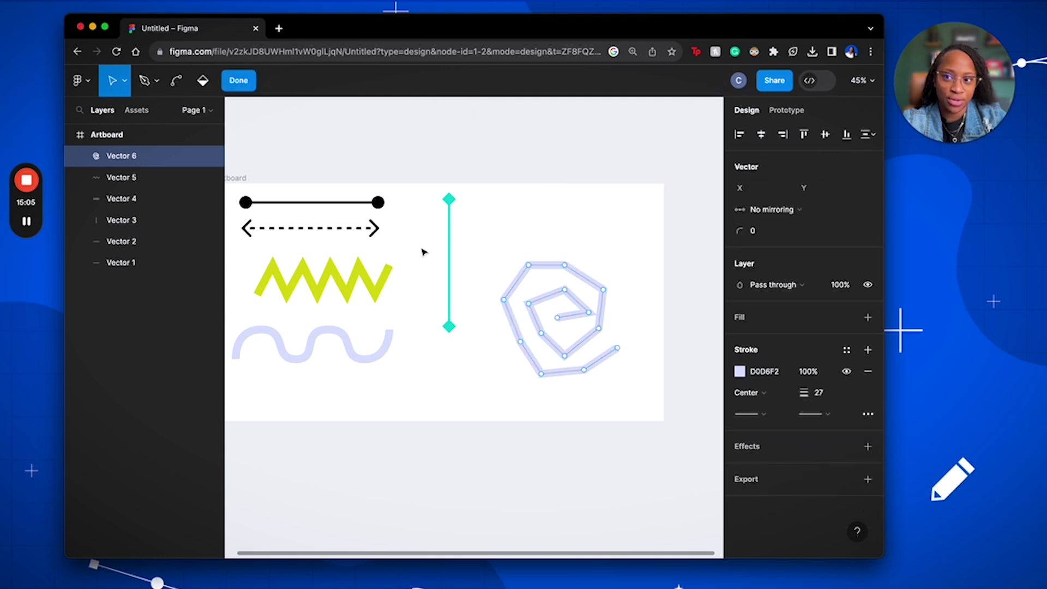
Bend the corner points of the spiral's inner turn into smooth curves, starting from its center end point
{"action": "left_click", "coordinate": [559, 320]}
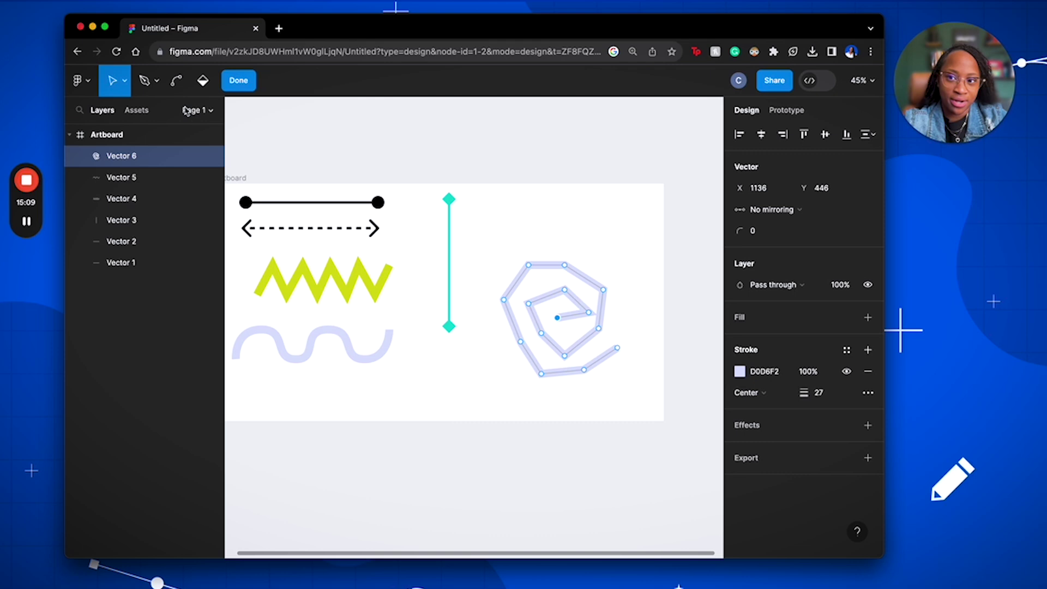
{"action": "left_click", "coordinate": [178, 87]}
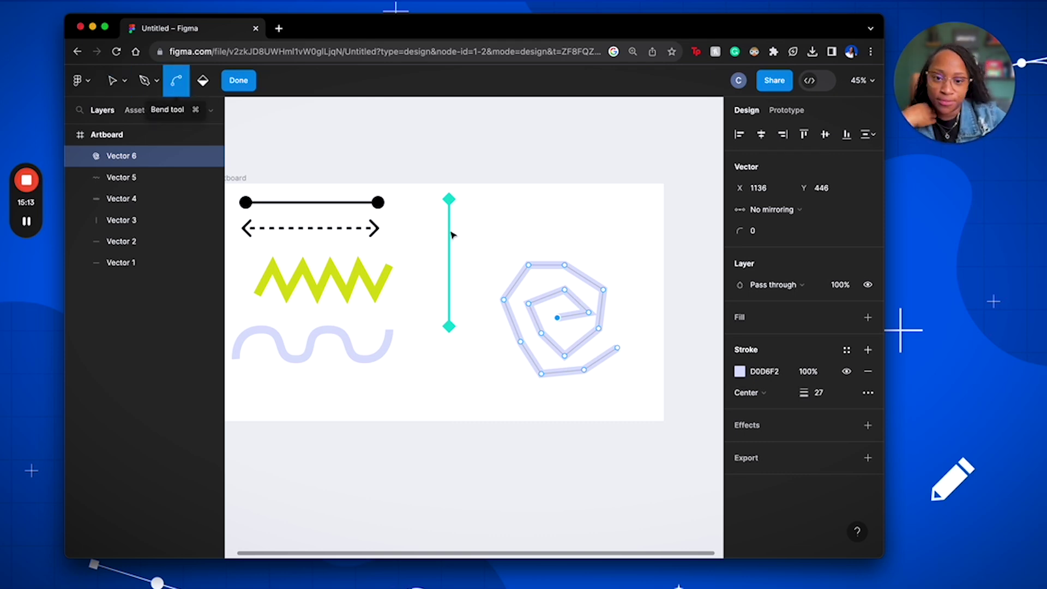
{"action": "left_click_drag", "start_coordinate": [560, 322], "coordinate": [577, 332]}
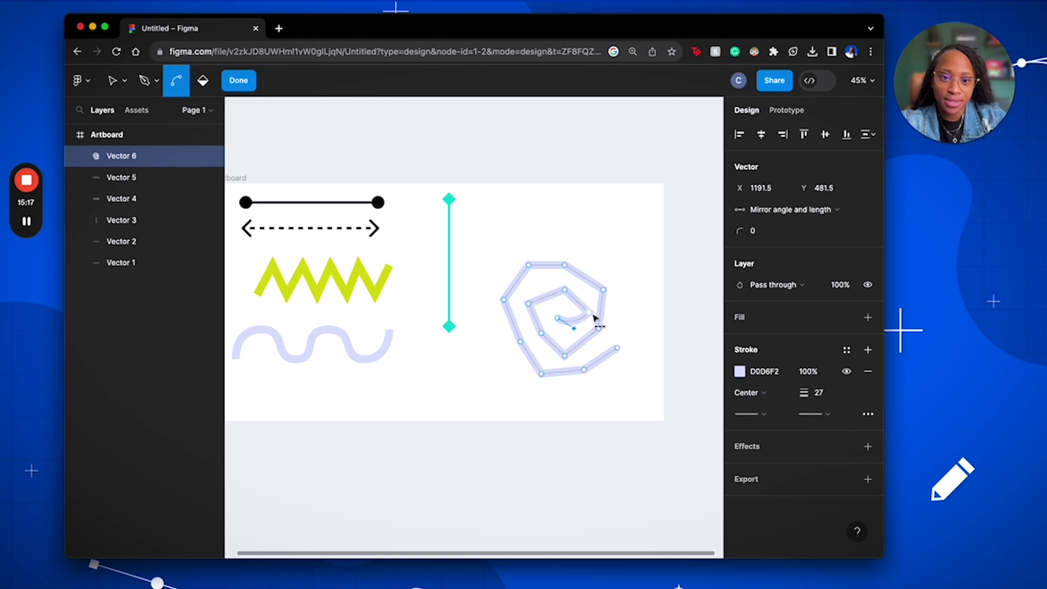
{"action": "left_click", "coordinate": [595, 323]}
{"action": "left_click", "coordinate": [565, 291]}
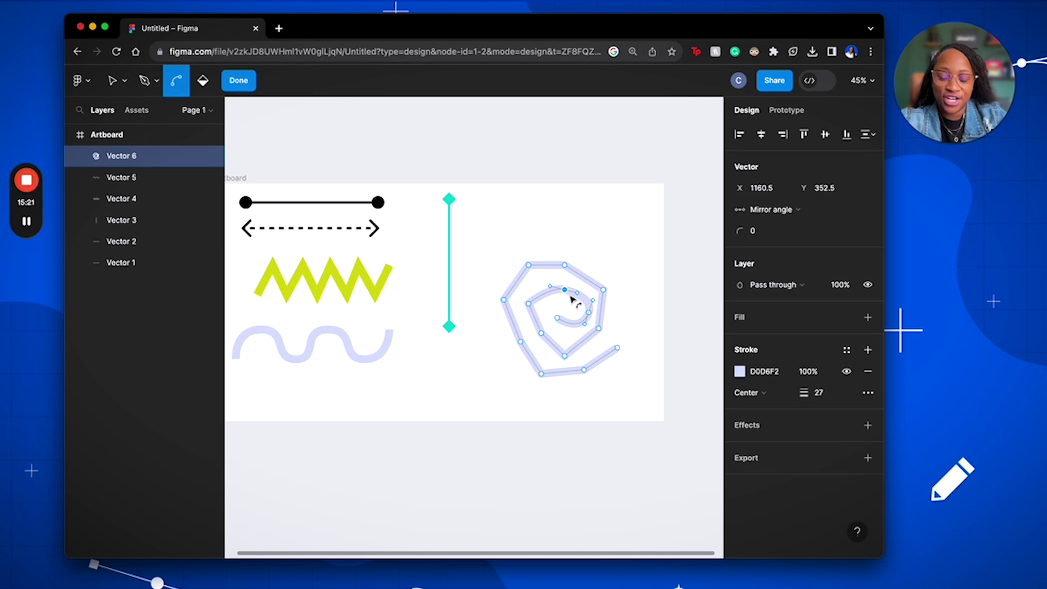
{"action": "left_click", "coordinate": [589, 311]}
{"action": "left_click", "coordinate": [565, 292]}
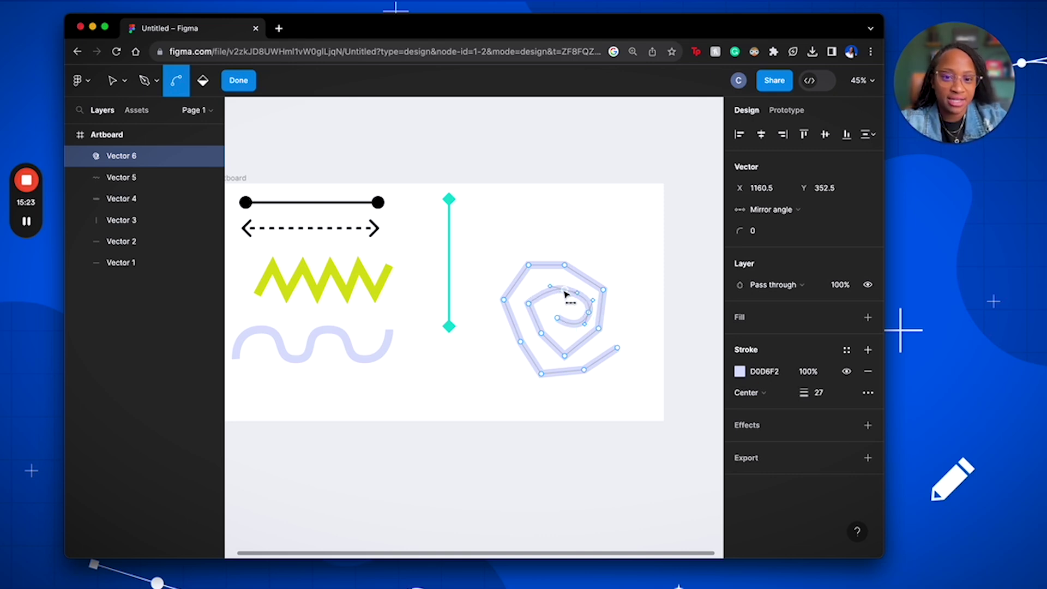
{"action": "left_click", "coordinate": [529, 303]}
{"action": "left_click", "coordinate": [528, 303]}
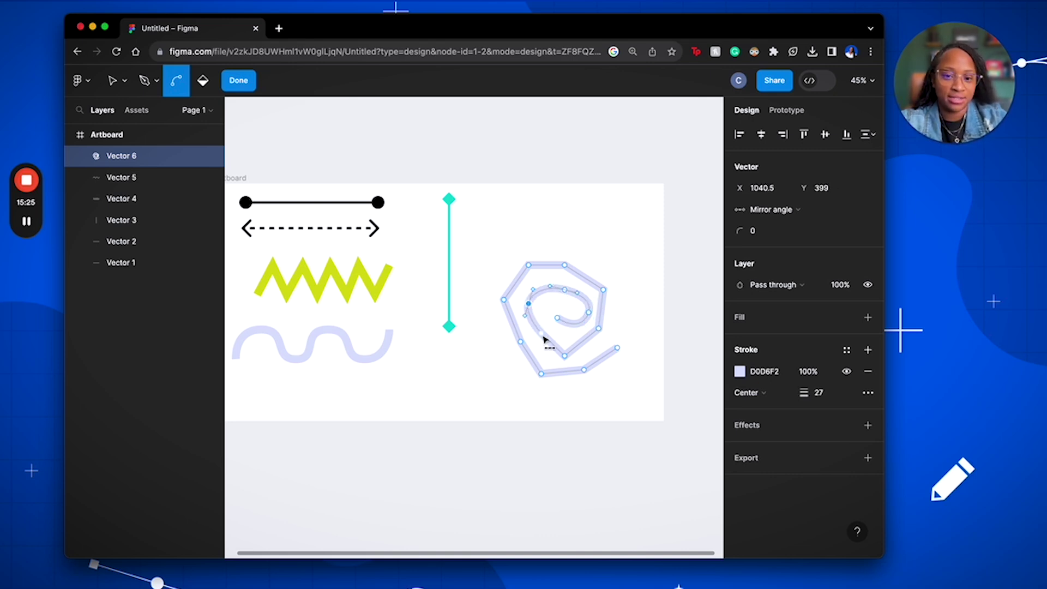
{"action": "left_click", "coordinate": [542, 334]}
{"action": "left_click", "coordinate": [541, 334]}
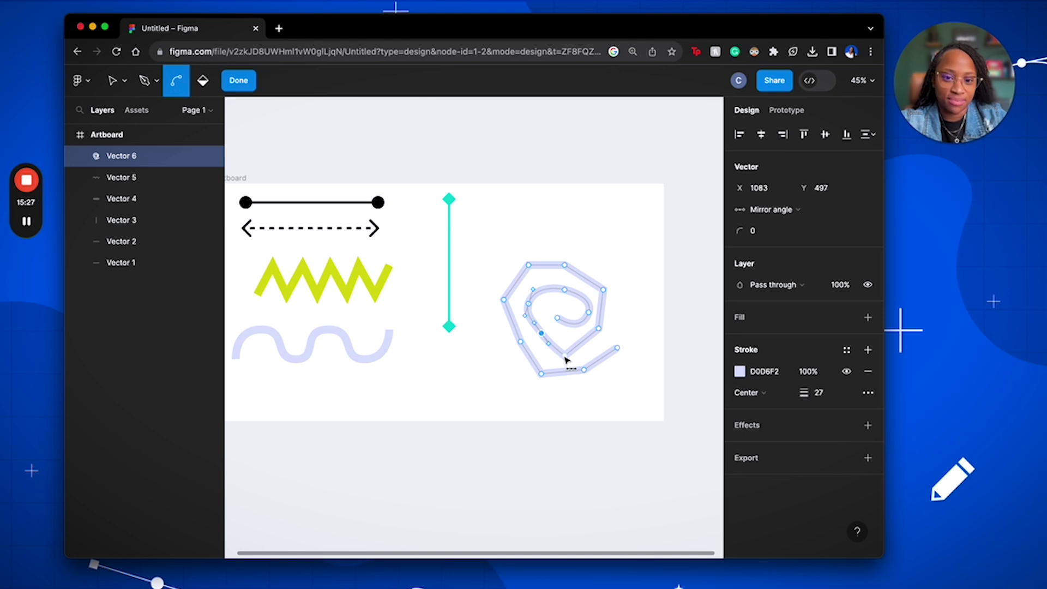
{"action": "left_click", "coordinate": [564, 357]}
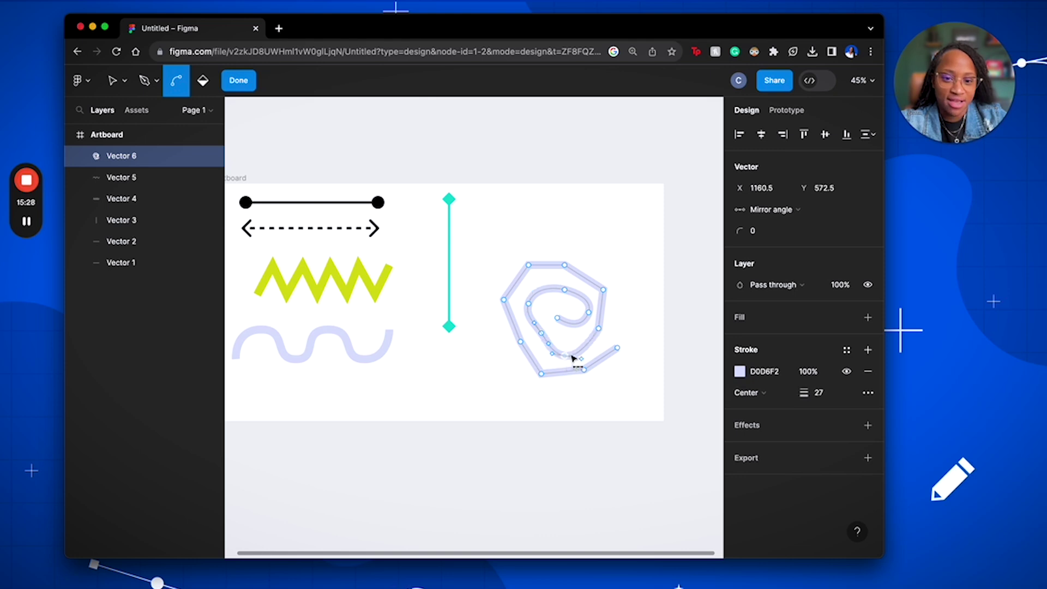
Bend the remaining points of the spiral's outer turn into smooth curves, through to its outer end point
{"action": "left_click", "coordinate": [600, 331]}
{"action": "left_click", "coordinate": [604, 290]}
{"action": "left_click", "coordinate": [565, 266]}
{"action": "left_click", "coordinate": [529, 265]}
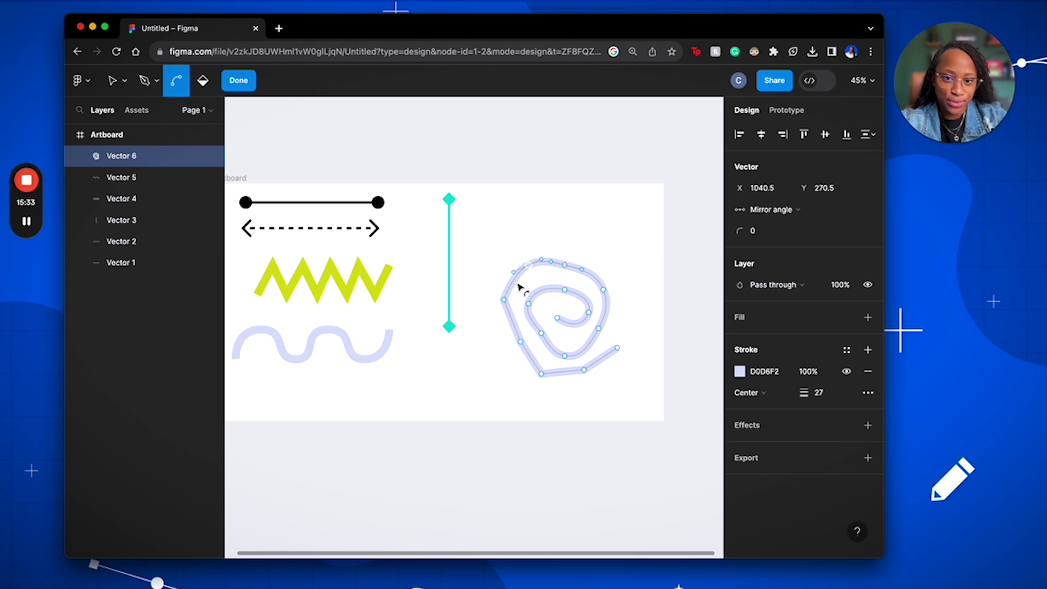
{"action": "left_click", "coordinate": [504, 299]}
{"action": "left_click", "coordinate": [521, 344]}
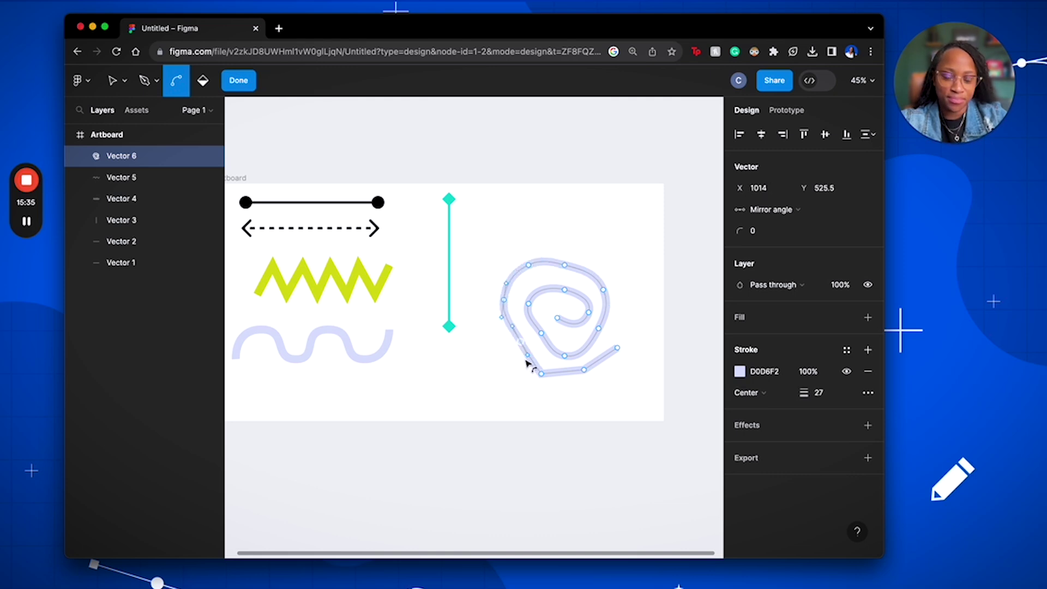
{"action": "left_click", "coordinate": [541, 374]}
{"action": "left_click", "coordinate": [584, 371]}
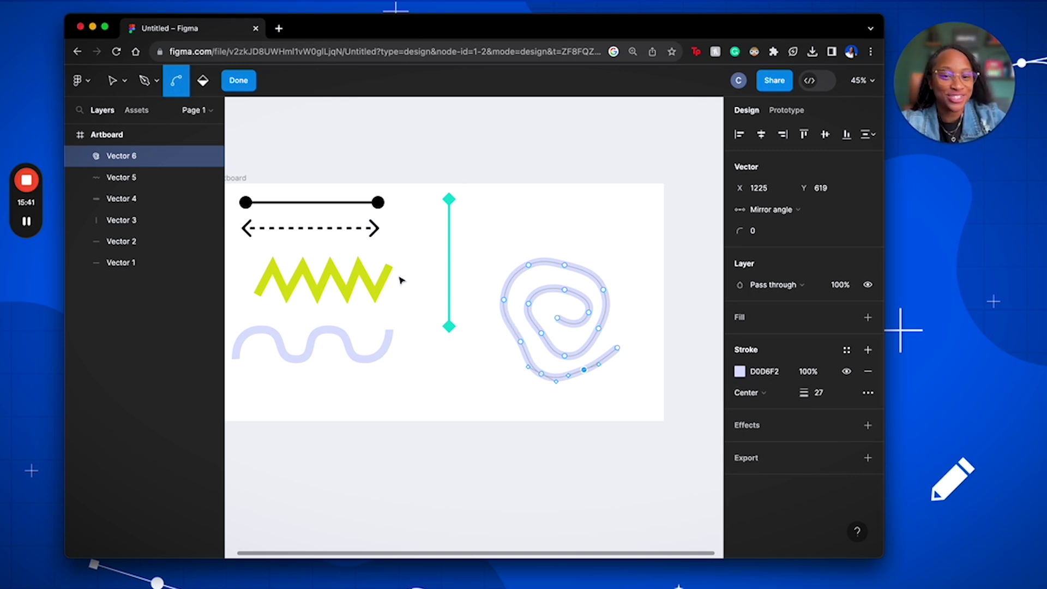
{"action": "left_click", "coordinate": [617, 348]}
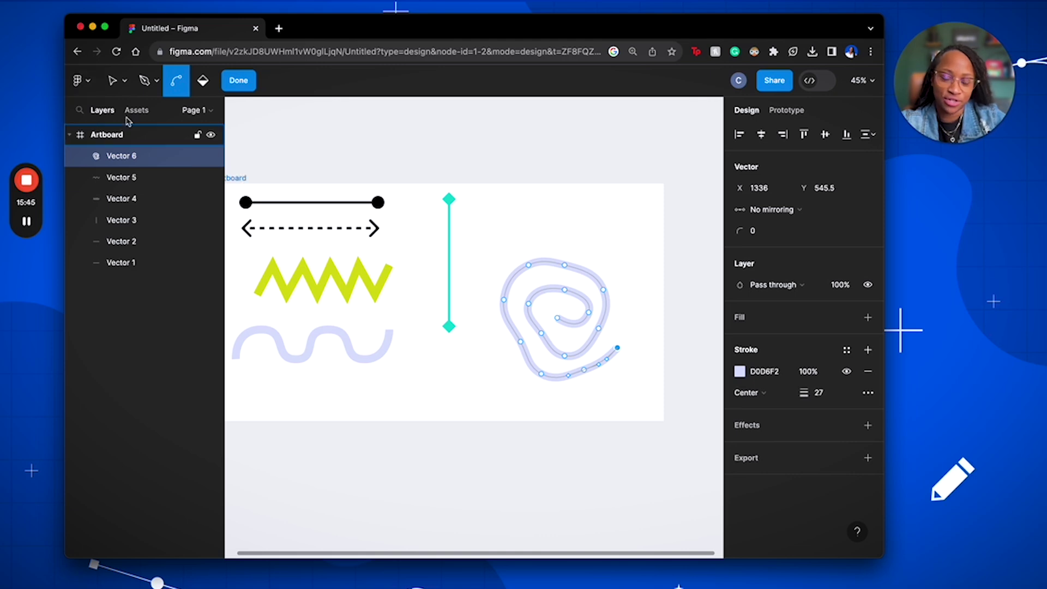
Reposition the spiral's anchor points to make its turns rounder and more evenly spaced, and finish the vector editing
{"action": "left_click", "coordinate": [115, 82]}
{"action": "left_click", "coordinate": [521, 343]}
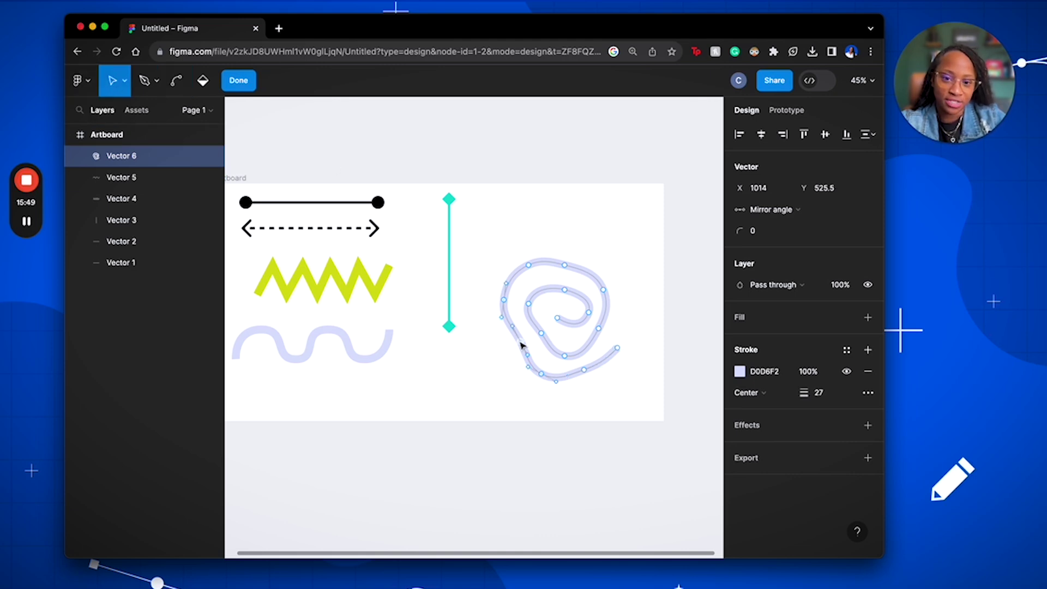
{"action": "left_click_drag", "start_coordinate": [522, 344], "coordinate": [584, 322]}
{"action": "left_click", "coordinate": [587, 311]}
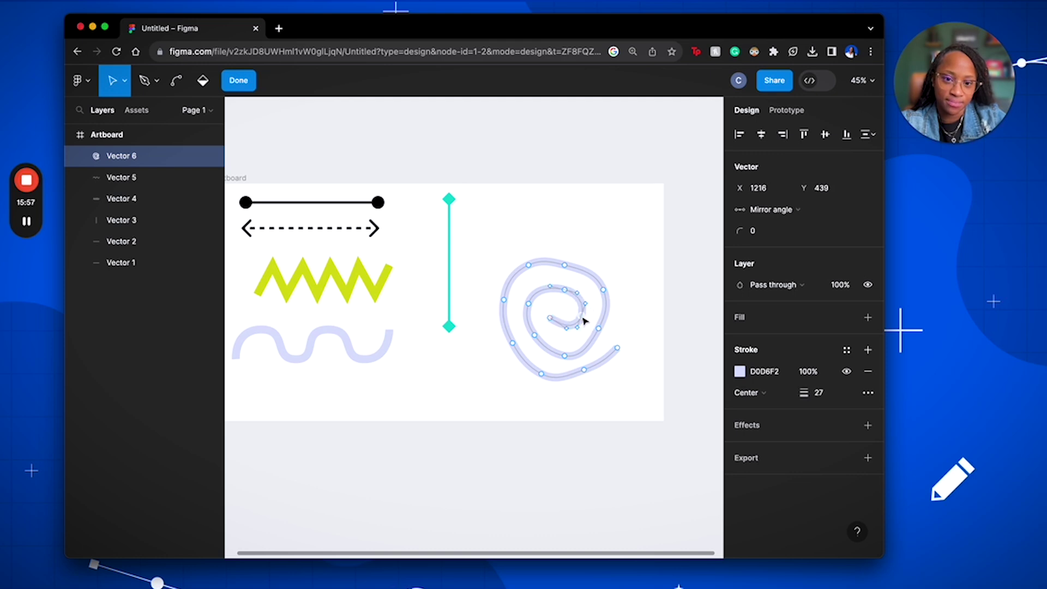
{"action": "mouse_move", "coordinate": [583, 369]}
{"action": "left_mouse_down"}
{"action": "mouse_move", "coordinate": [589, 377]}
{"action": "mouse_move", "coordinate": [585, 358]}
{"action": "mouse_move", "coordinate": [601, 335]}
{"action": "mouse_move", "coordinate": [608, 342]}
{"action": "left_mouse_up"}
{"action": "left_click", "coordinate": [567, 269]}
{"action": "left_click_drag", "start_coordinate": [622, 349], "coordinate": [626, 351]}
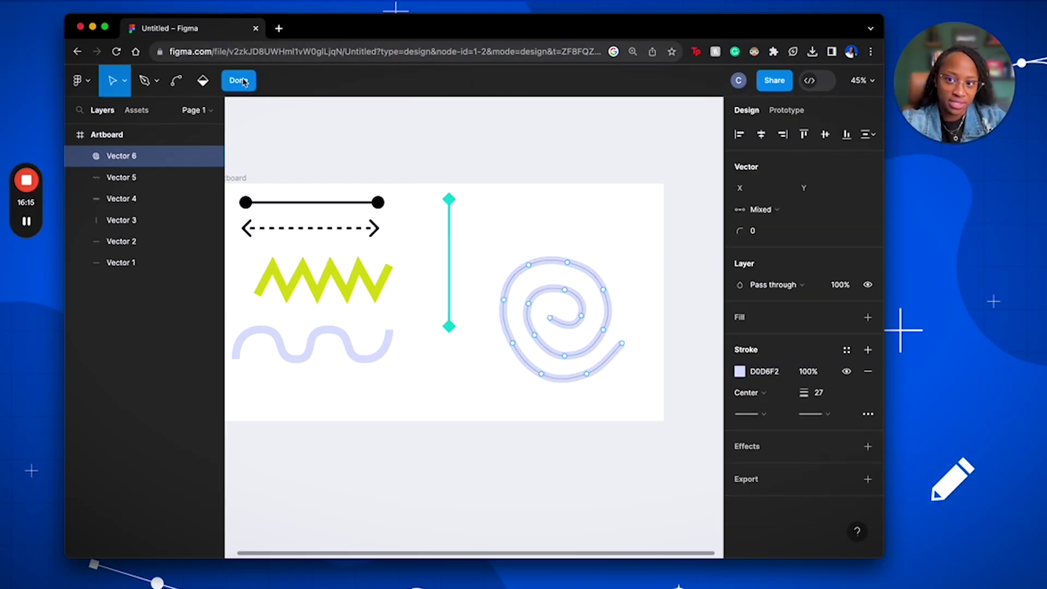
{"action": "left_click", "coordinate": [238, 81]}
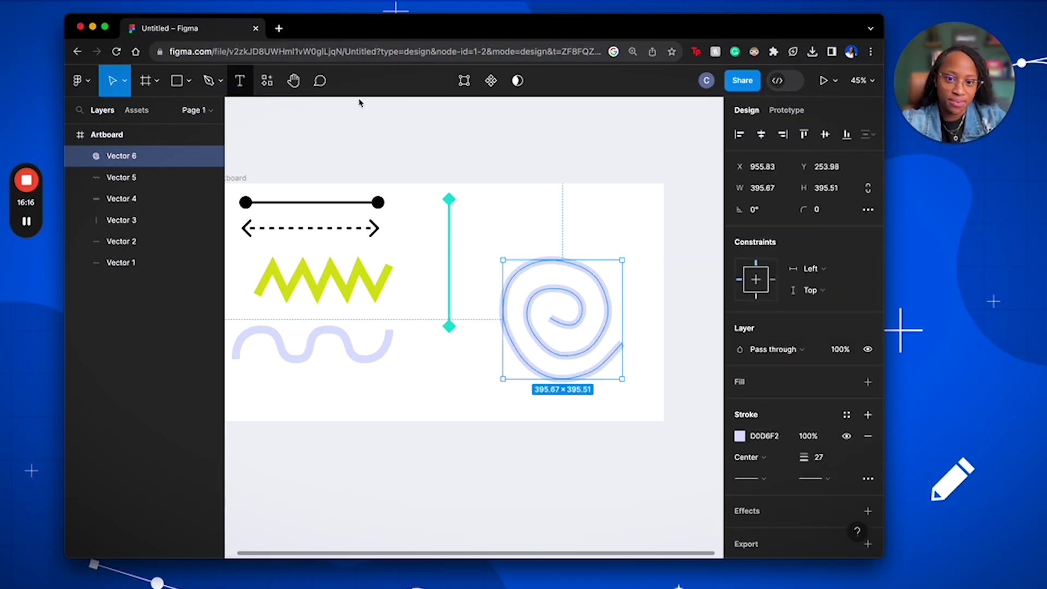
Change the spiral's stroke color to orange, FF8D07
{"action": "left_click", "coordinate": [740, 436]}
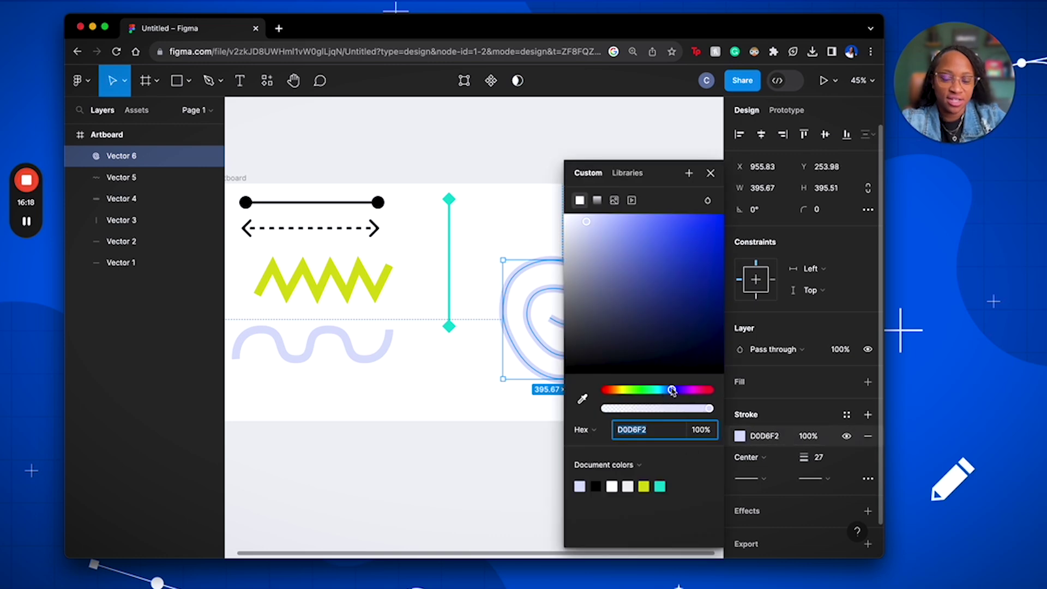
{"action": "scroll", "coordinate": [546, 335], "scroll_direction": "right", "scroll_amount": 3}
{"action": "left_click_drag", "start_coordinate": [672, 390], "coordinate": [614, 391]}
{"action": "mouse_move", "coordinate": [699, 254]}
{"action": "left_mouse_down"}
{"action": "mouse_move", "coordinate": [706, 219]}
{"action": "mouse_move", "coordinate": [722, 213]}
{"action": "left_mouse_up"}
{"action": "left_click", "coordinate": [710, 173]}
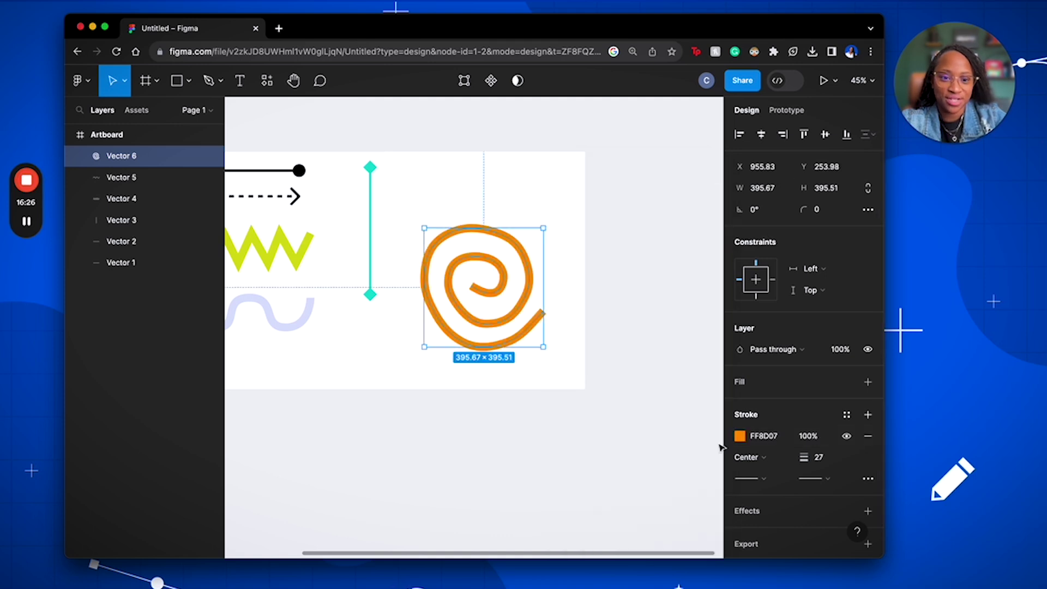
Thicken the spiral's stroke, keep its end point style at None, and deselect the spiral
{"action": "scroll", "coordinate": [769, 465], "scroll_direction": "down", "scroll_amount": 1}
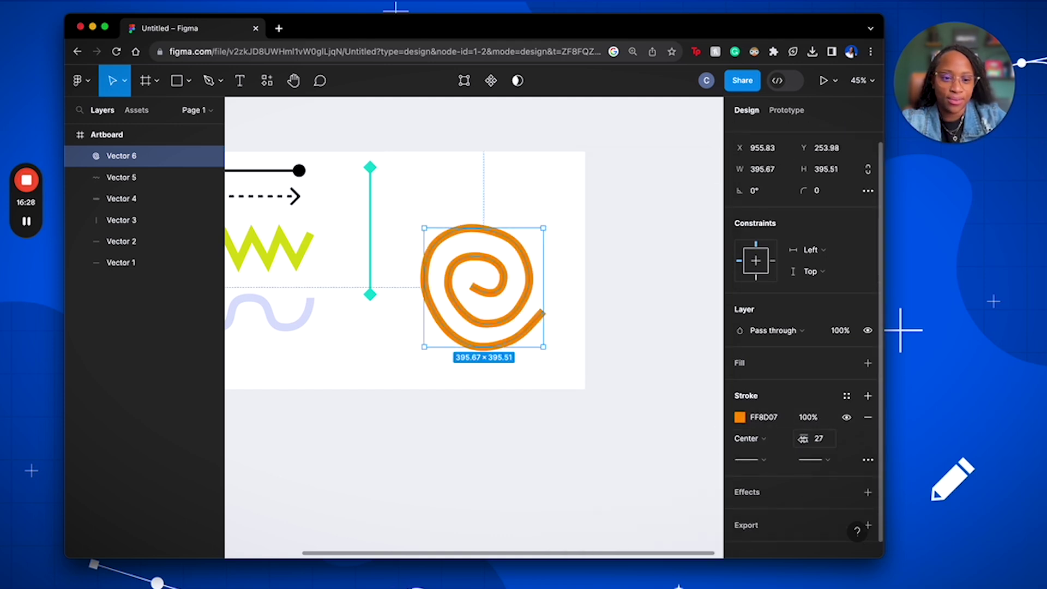
{"action": "mouse_move", "coordinate": [807, 440]}
{"action": "left_mouse_down"}
{"action": "mouse_move", "coordinate": [853, 438]}
{"action": "mouse_move", "coordinate": [729, 441]}
{"action": "mouse_move", "coordinate": [824, 440]}
{"action": "mouse_move", "coordinate": [745, 440]}
{"action": "mouse_move", "coordinate": [803, 443]}
{"action": "left_mouse_up"}
{"action": "left_click", "coordinate": [818, 460]}
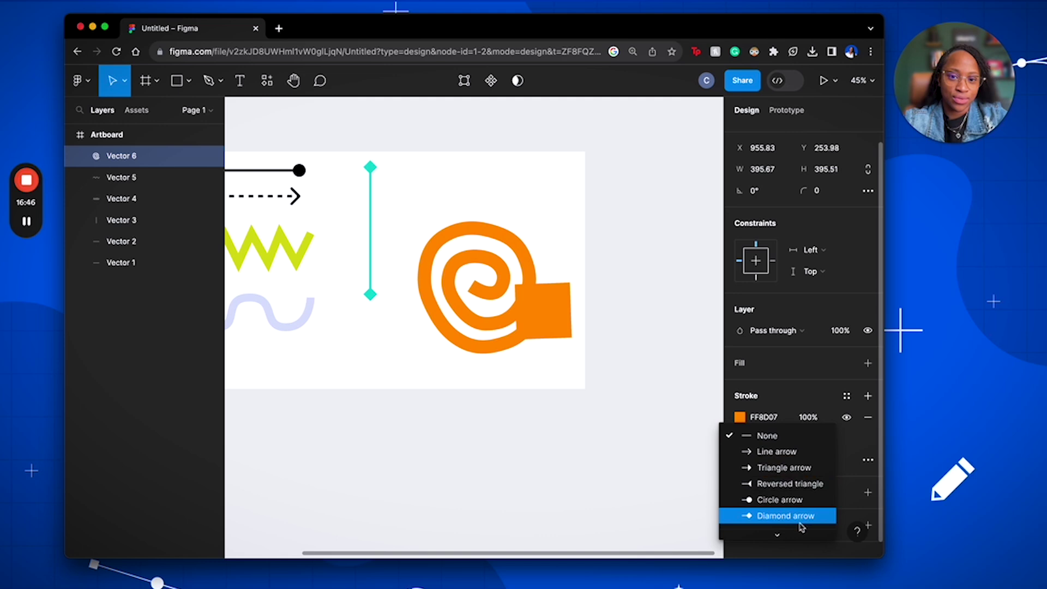
{"action": "left_click", "coordinate": [860, 451]}
{"action": "scroll", "coordinate": [666, 289], "scroll_direction": "left", "scroll_amount": 5}
{"action": "left_click", "coordinate": [690, 269]}
{"action": "scroll", "coordinate": [690, 269], "scroll_direction": "down", "scroll_amount": 1}
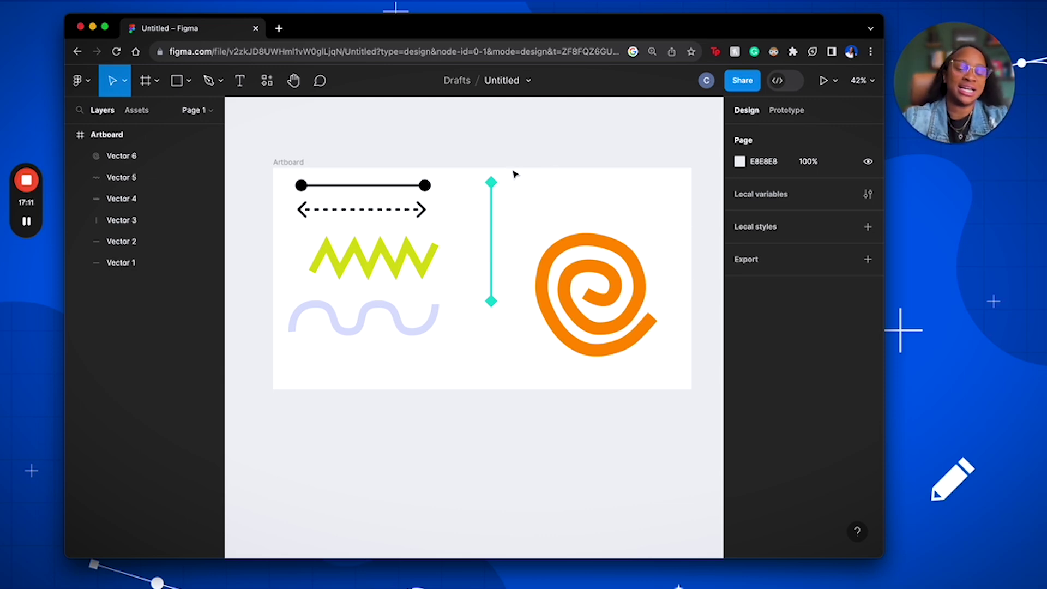
Rename the file as "Lines" followed by the owner's title and last name
{"action": "double_click", "coordinate": [509, 80]}
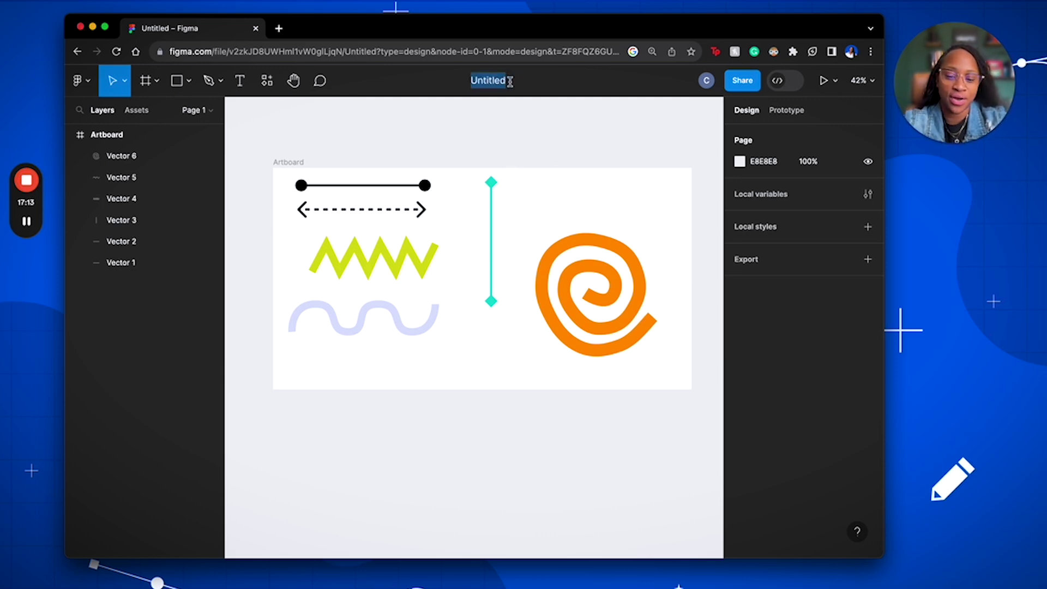
{"action": "key", "text": "BackSpace"}
{"action": "type", "text": "Lines"}
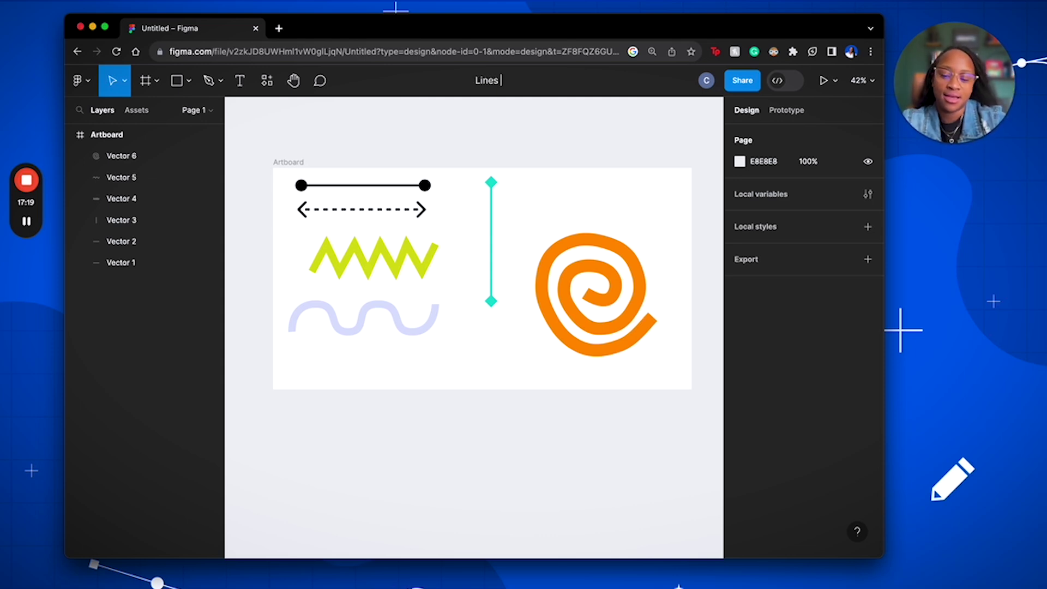
{"action": "type", "text": " Ms."}
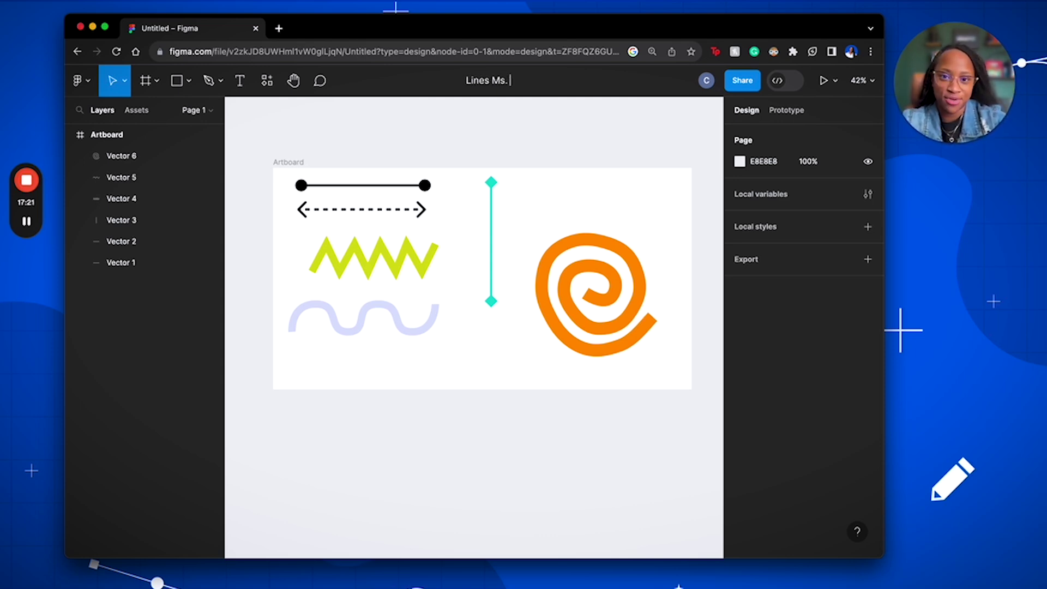
{"action": "type", "text": " Hamer"}
{"action": "key", "text": "Return"}
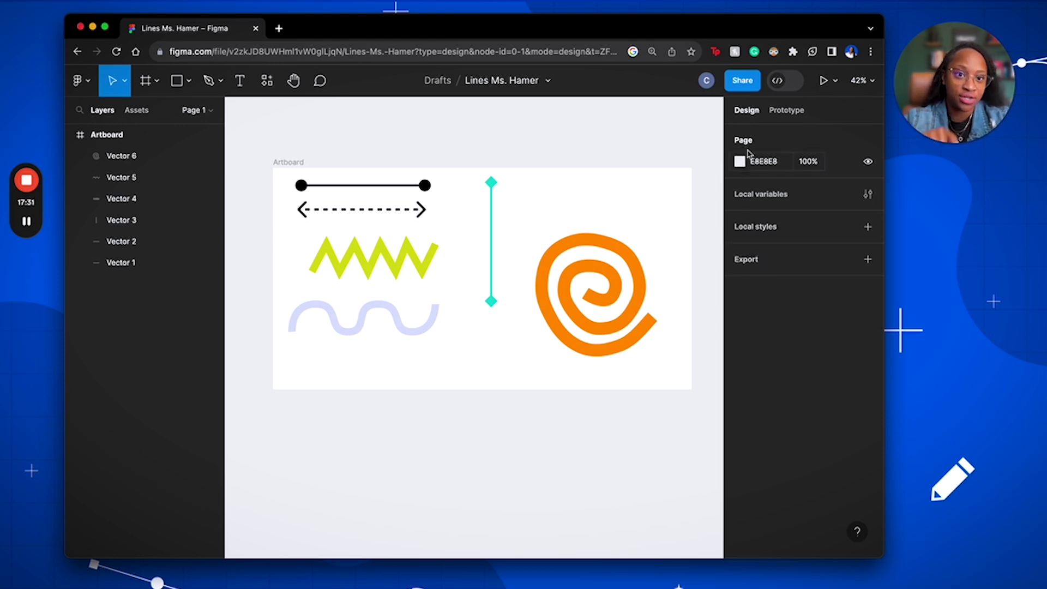
Review the file's sharing and link options, and close them without inviting anyone
{"action": "left_click", "coordinate": [743, 81]}
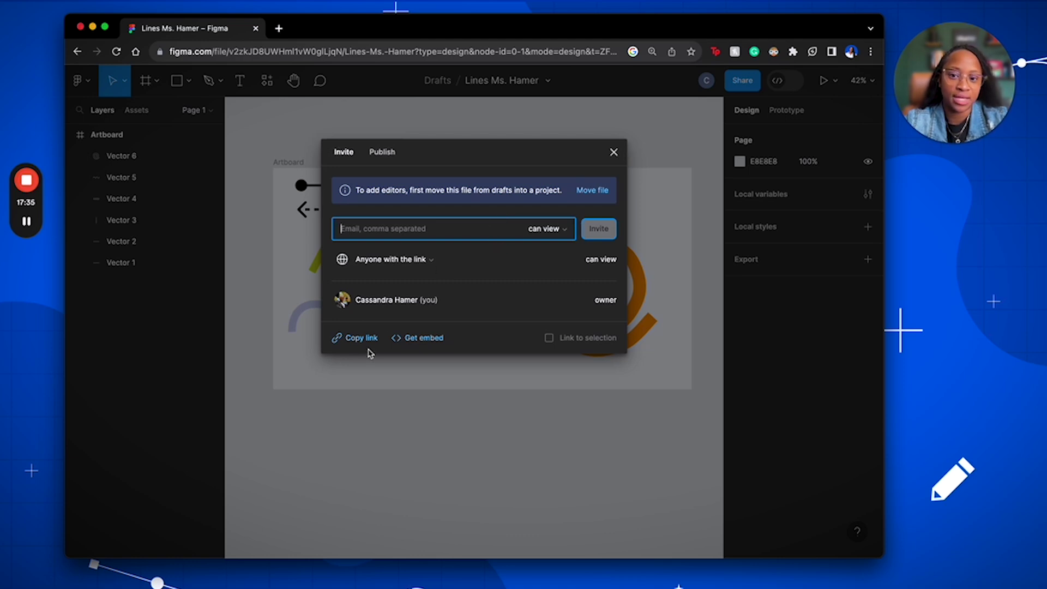
{"action": "left_click", "coordinate": [613, 152]}
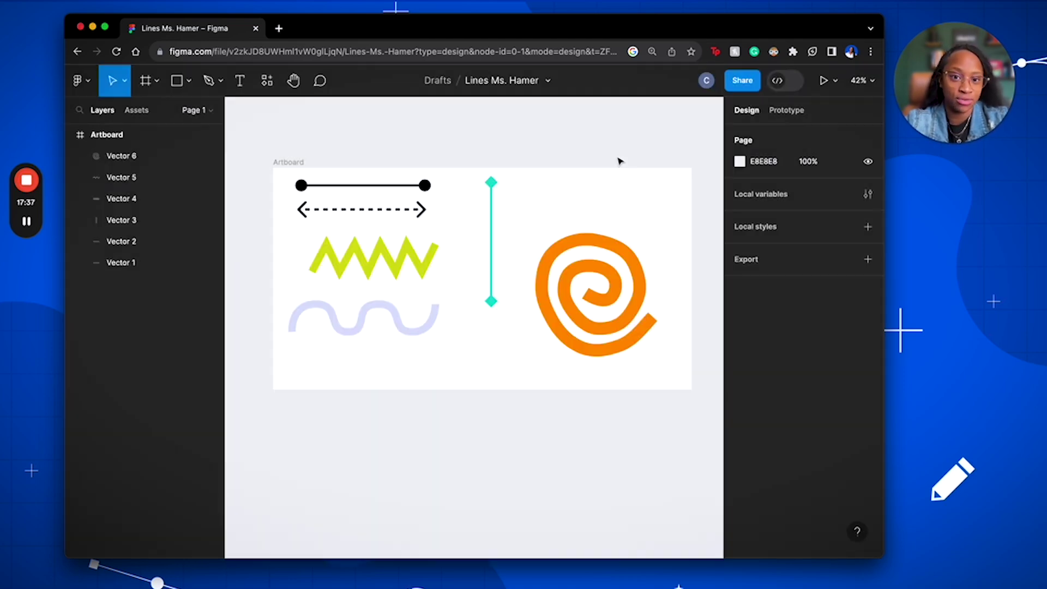
Add a 1x PNG export setting for the page, preview it, and export the drawing
{"action": "left_click", "coordinate": [766, 263]}
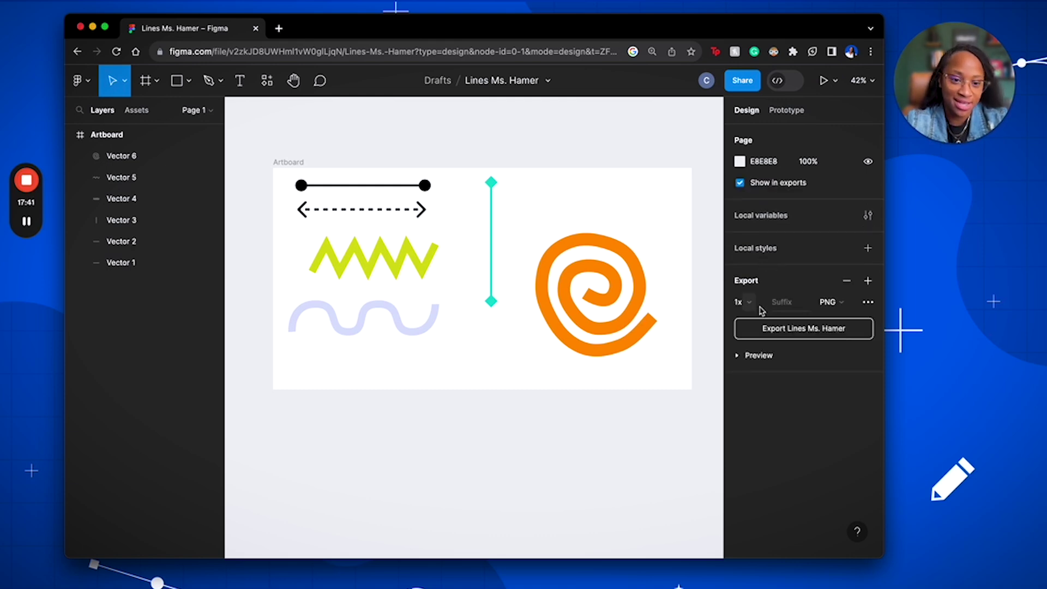
{"action": "left_click", "coordinate": [737, 359]}
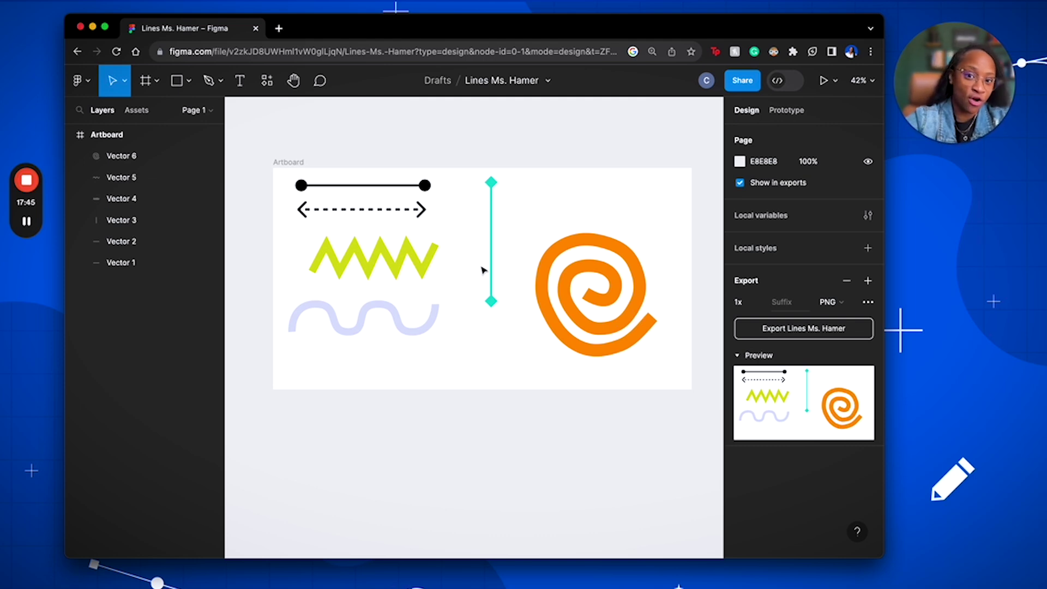
{"action": "left_click", "coordinate": [807, 331]}
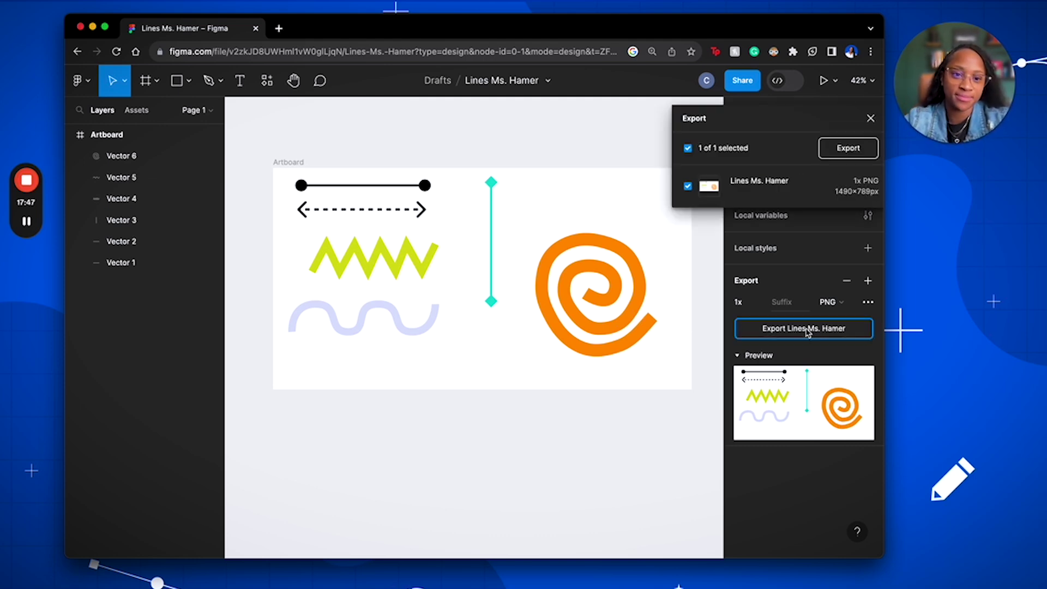
{"action": "left_click", "coordinate": [848, 148]}
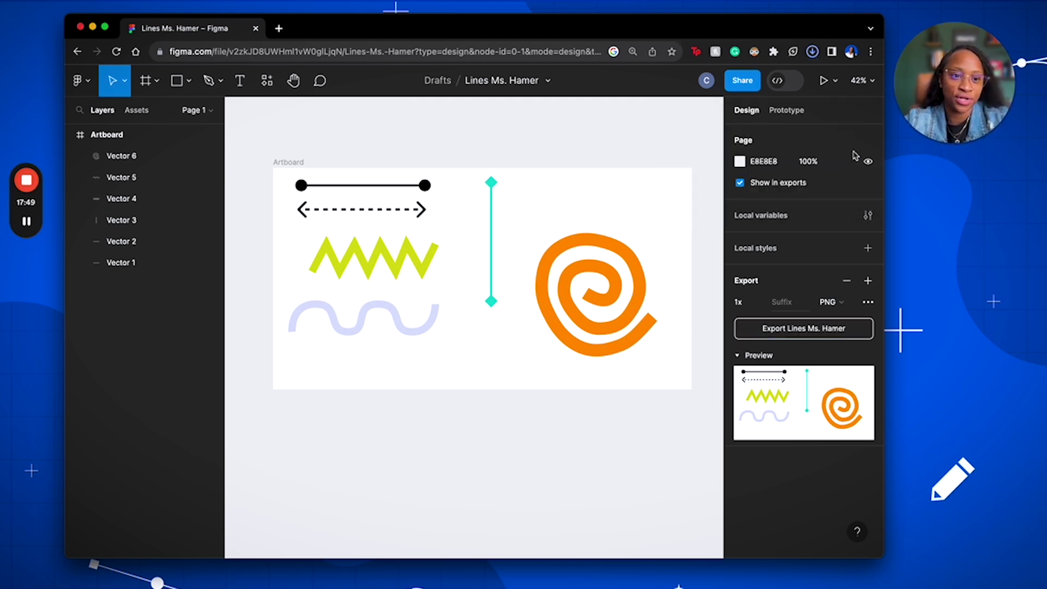
Open the downloaded PNG from the browser's downloads to check the exported lines and spiral, and return to the Figma file
{"action": "left_click", "coordinate": [812, 51]}
{"action": "left_click", "coordinate": [752, 103]}
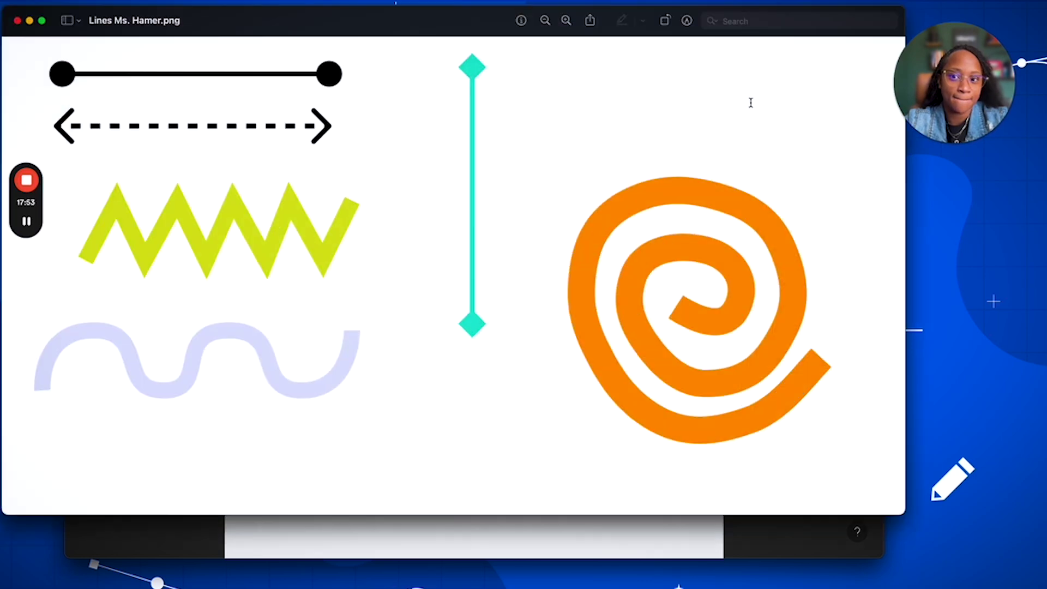
{"action": "double_click", "coordinate": [903, 15]}
{"action": "left_click_drag", "start_coordinate": [375, 78], "coordinate": [414, 74]}
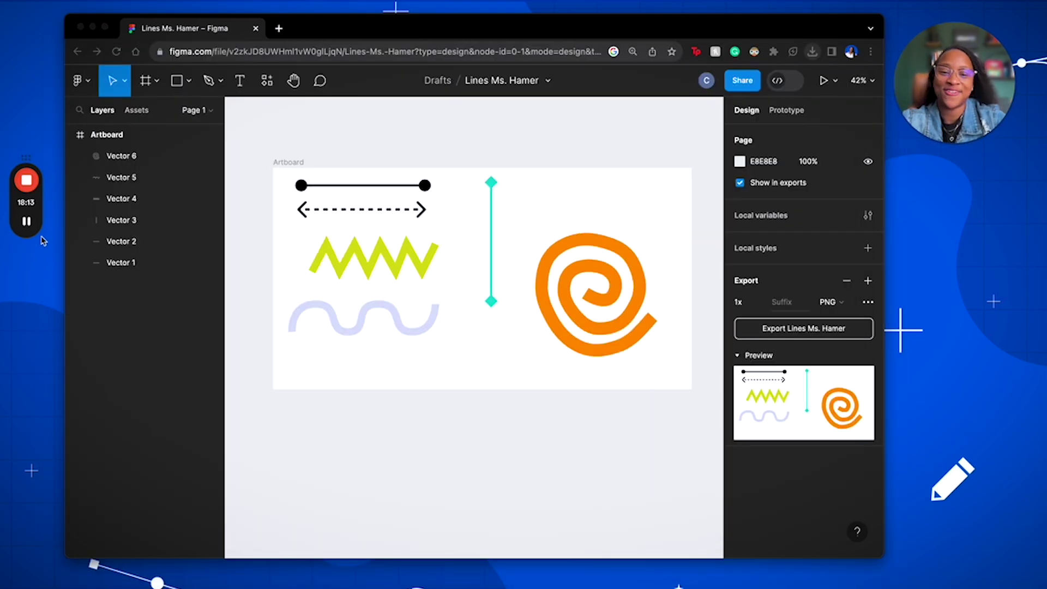
{"action": "mouse_move", "coordinate": [26, 234]}
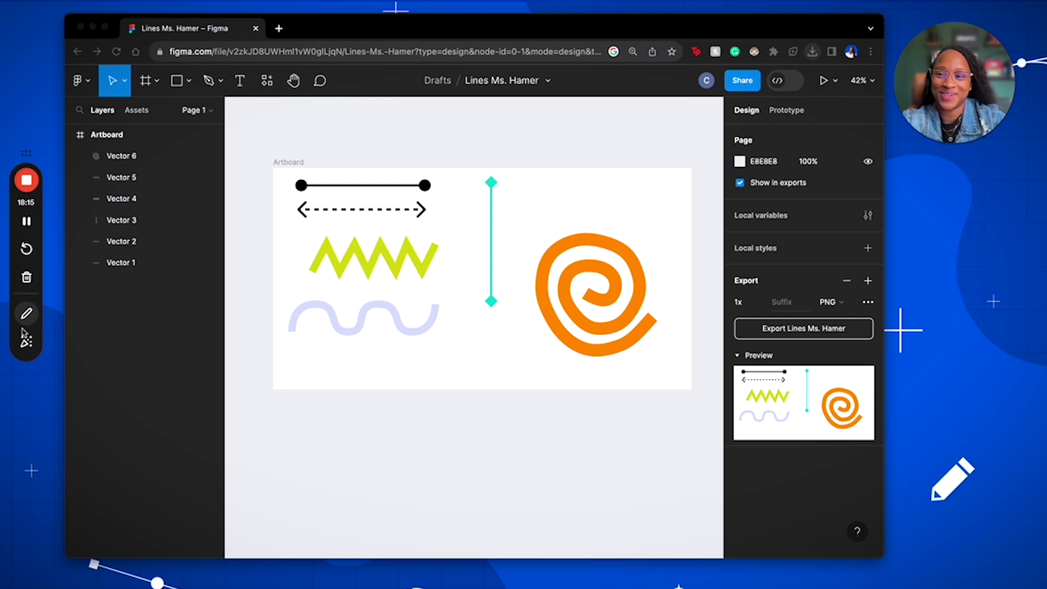
{"action": "left_click", "coordinate": [26, 342]}
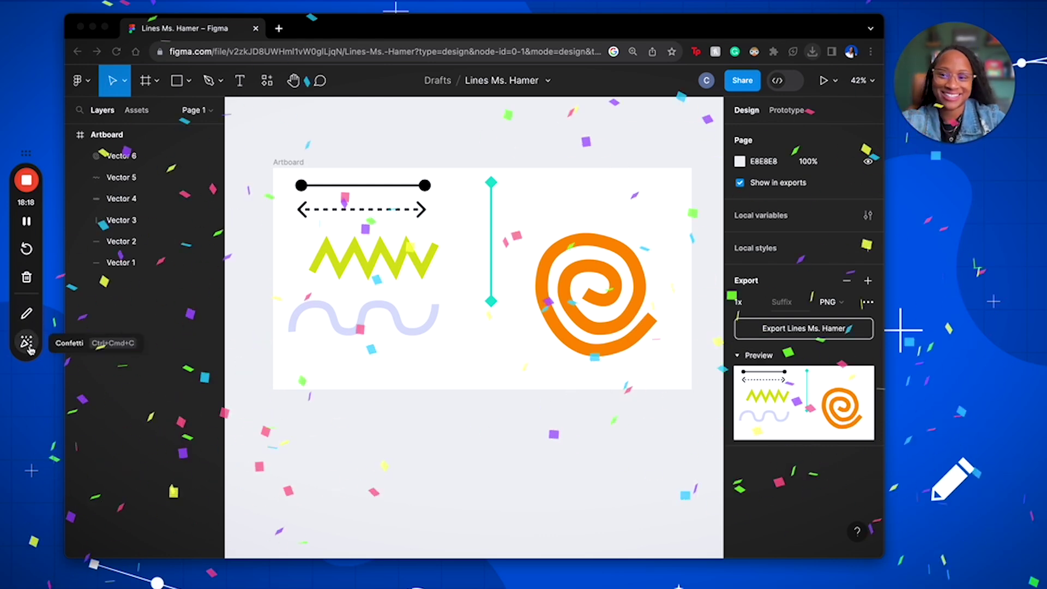